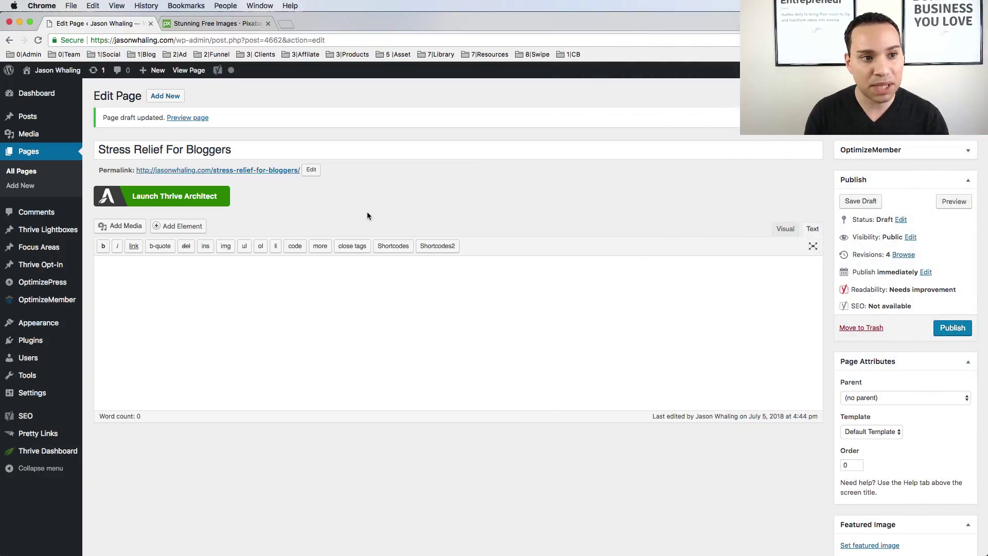
Launch Thrive Architect on the 'Stress Relief For Bloggers' page draft from the Edit Page screen
mouse_move(151, 73)
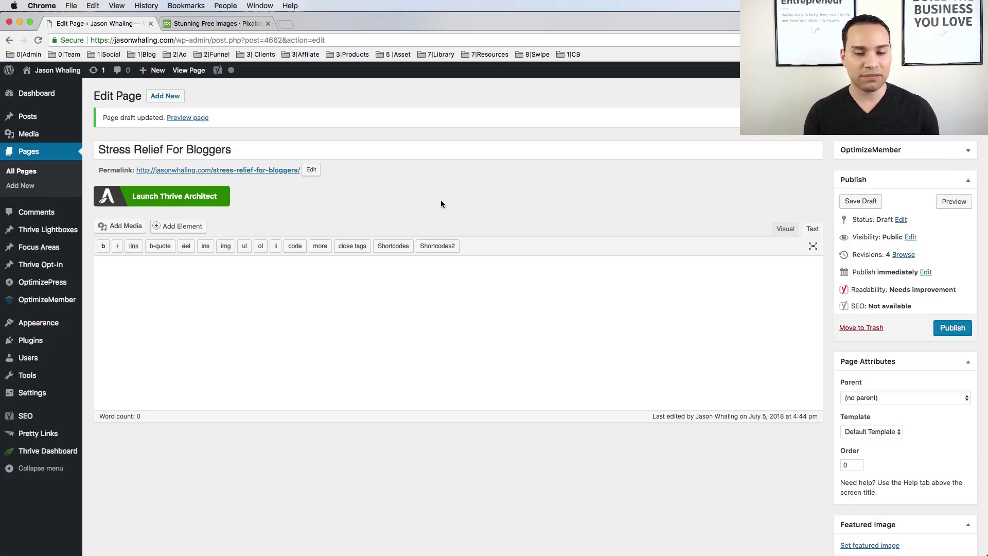
left_click(145, 204)
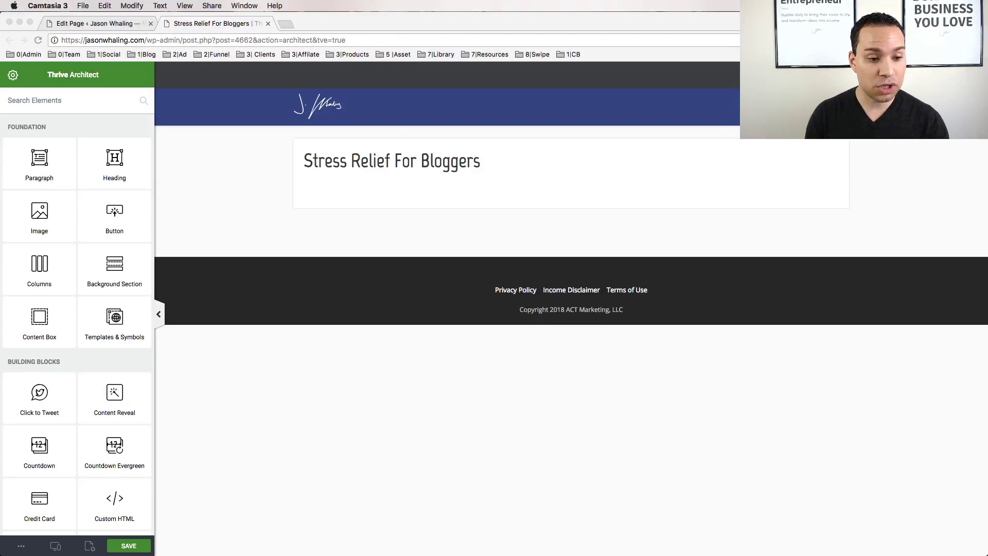
Switch to the new Thrive Architect tab and let the editor finish loading
key("super+Tab")
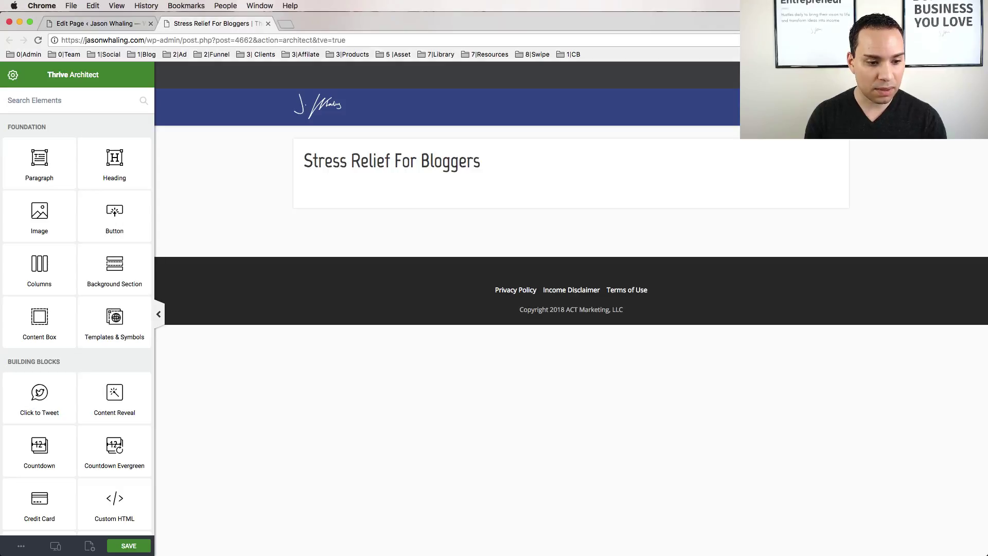
In Page Setup's landing page templates, preview the Coming Soon and FitBrand template sets
left_click(89, 546)
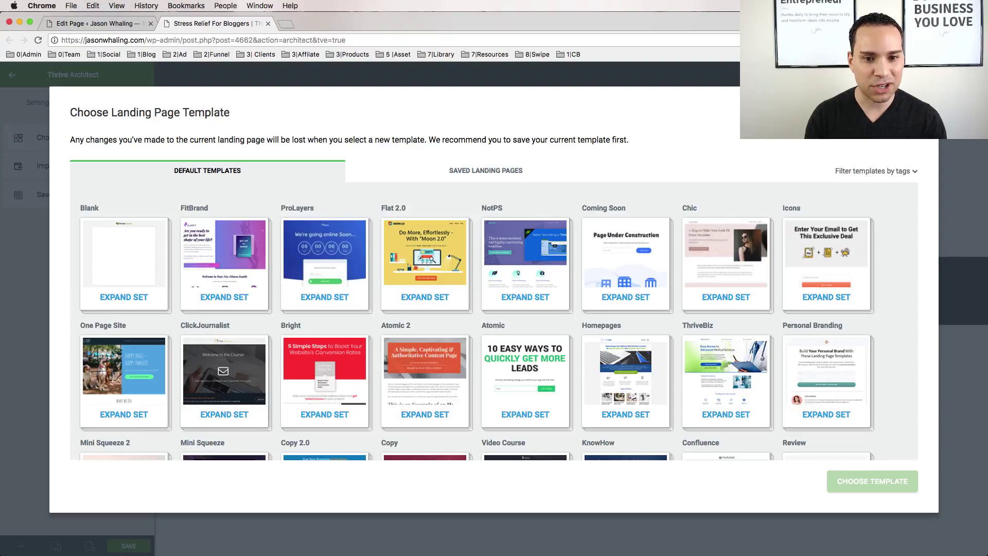
scroll(494, 322, "down", 15)
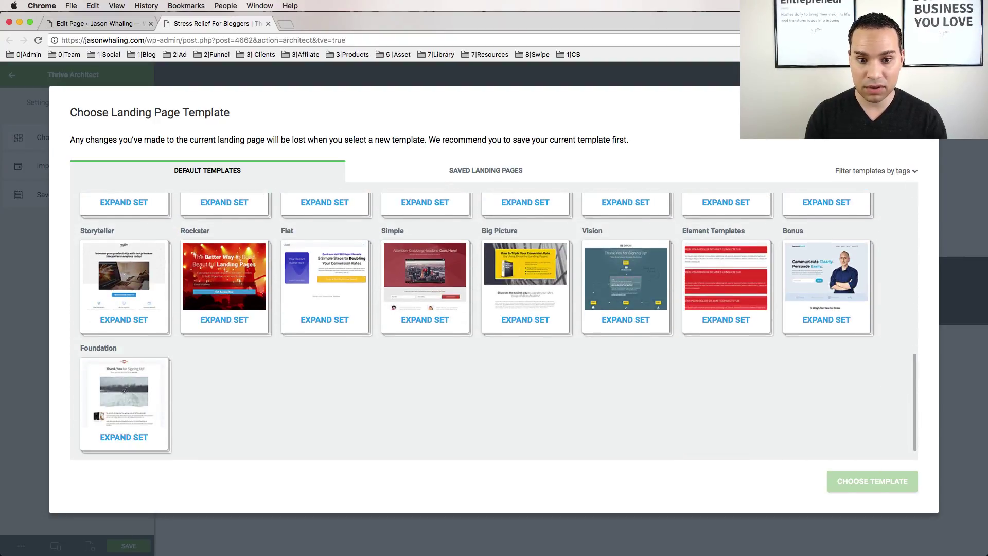
scroll(494, 322, "up", 15)
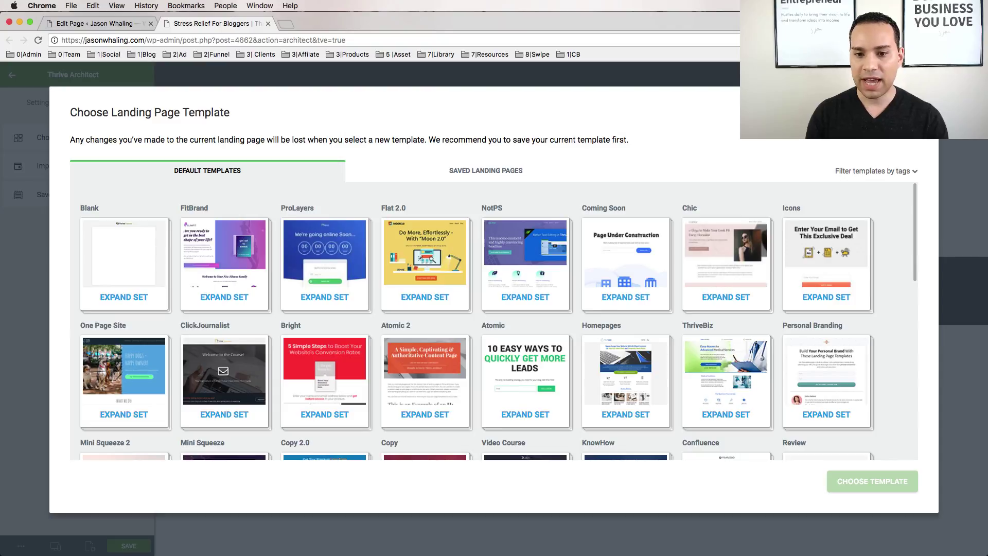
left_click(626, 297)
scroll(494, 322, "down", 2)
scroll(494, 321, "up", 4)
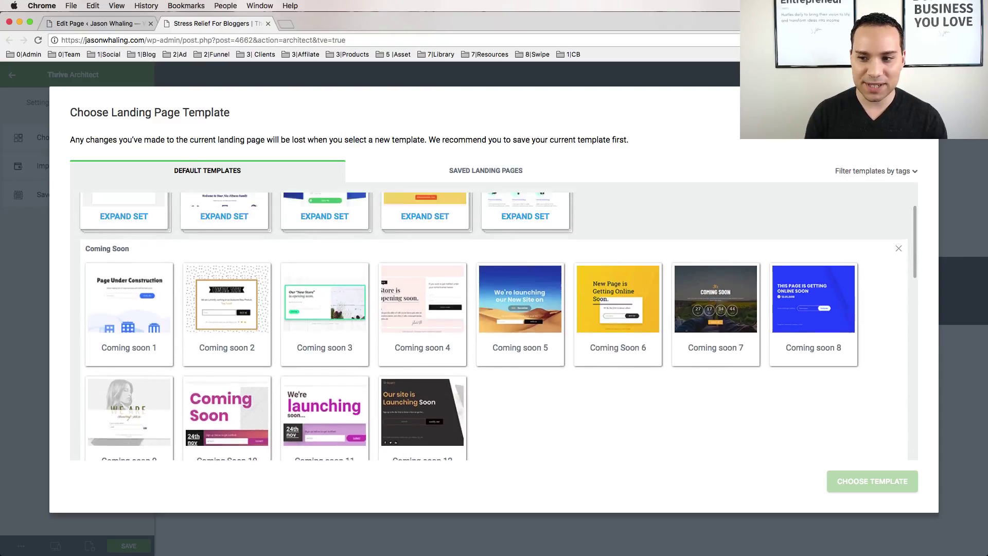
left_click(899, 315)
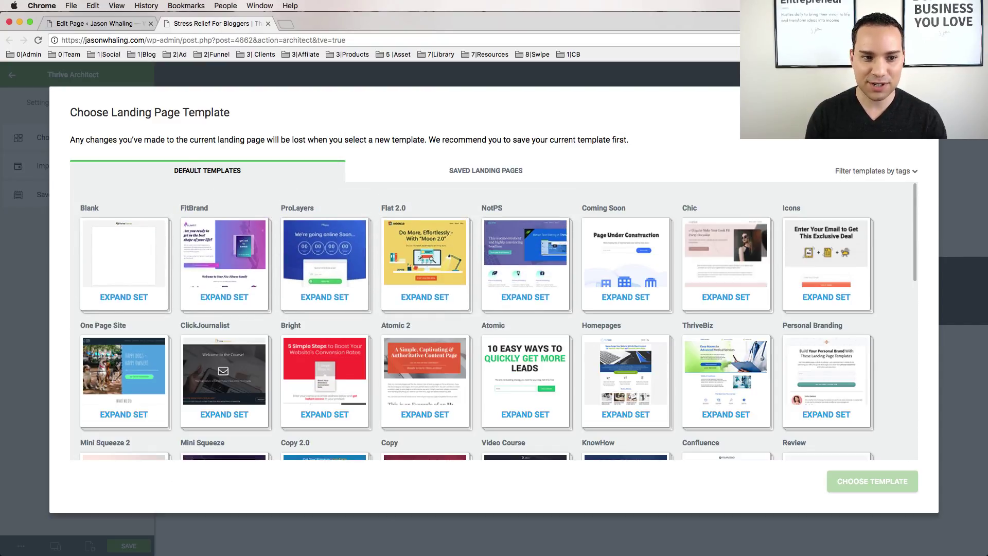
left_click(224, 297)
scroll(494, 322, "down", 2)
scroll(494, 322, "up", 2)
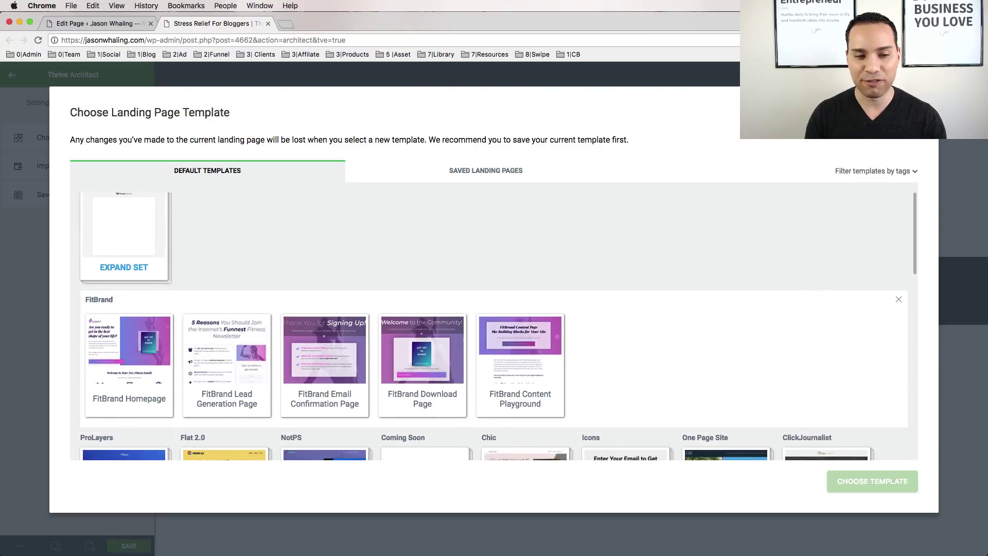
left_click(899, 300)
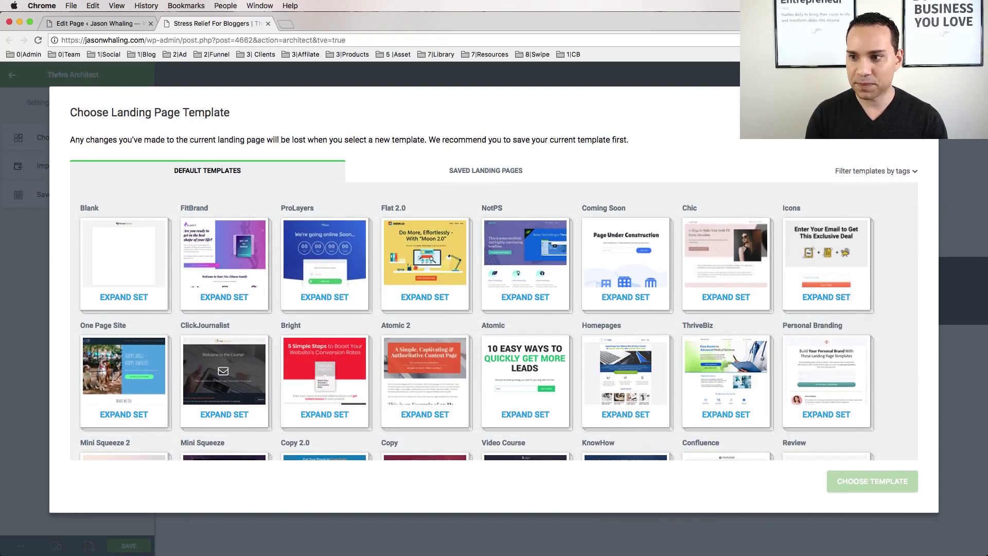
Filter templates by the 'lead generation' tag and pick Flat 2.0 Homepage
left_click(876, 171)
scroll(849, 252, "down", 5)
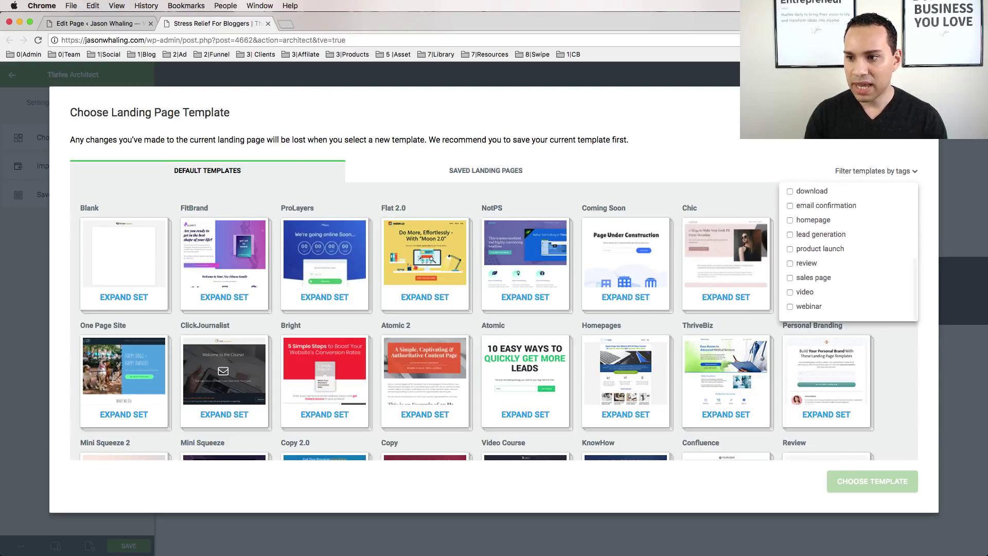
scroll(849, 253, "up", 3)
scroll(849, 253, "up", 3)
scroll(850, 252, "down", 5)
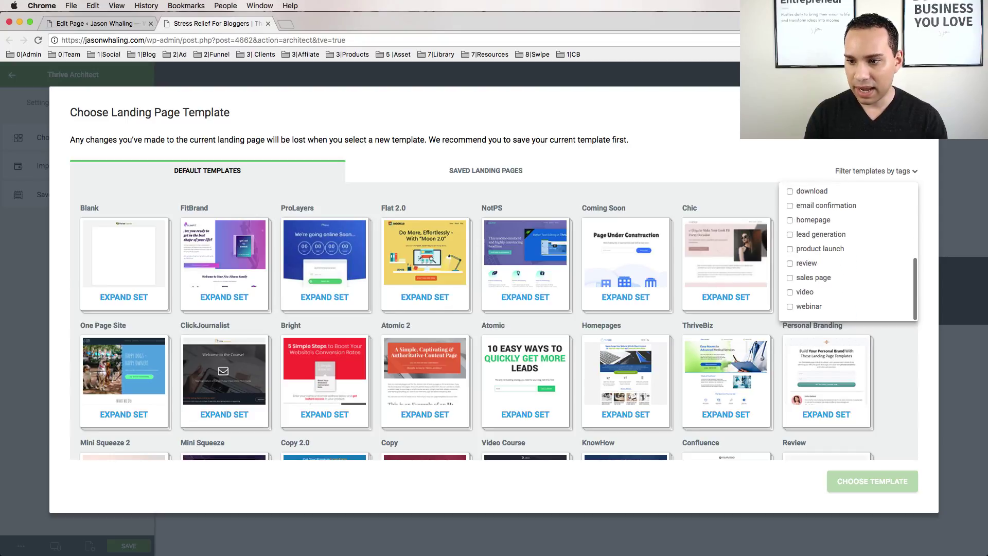
left_click(790, 235)
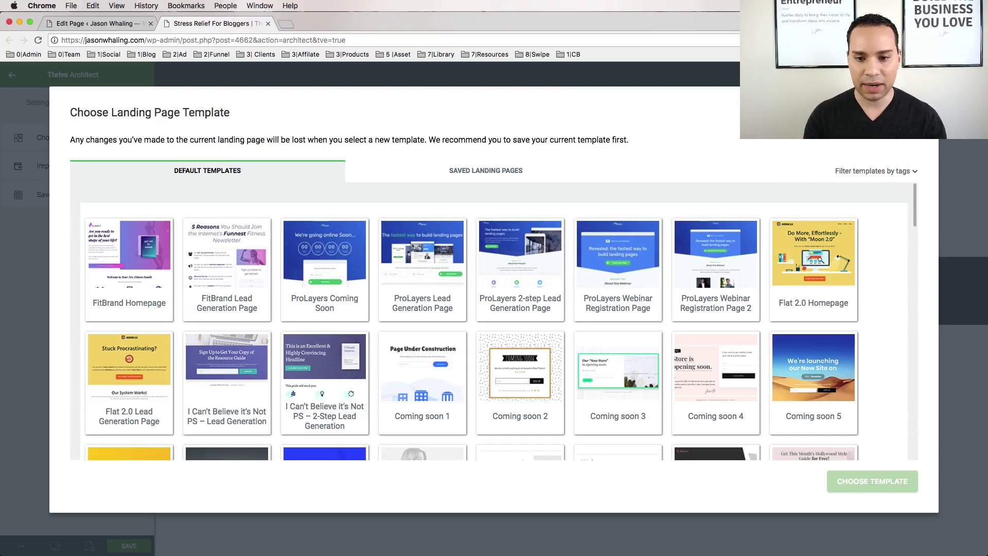
scroll(495, 324, "down", 7)
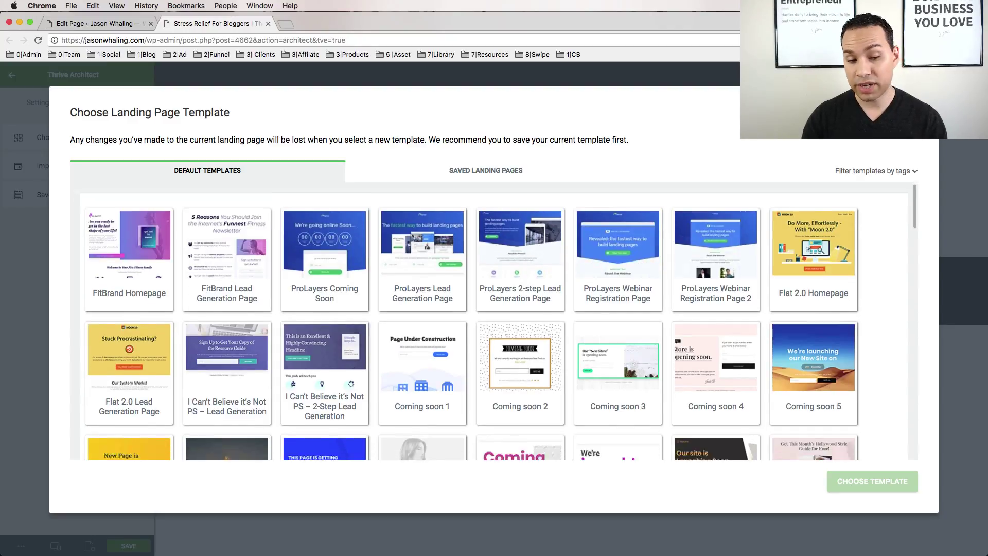
scroll(473, 326, "down", 15)
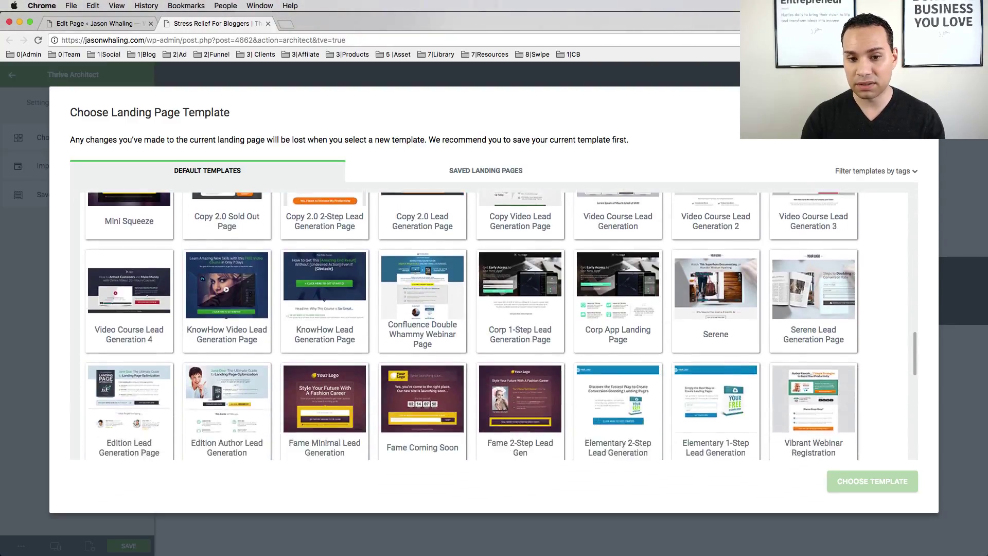
scroll(472, 326, "down", 3)
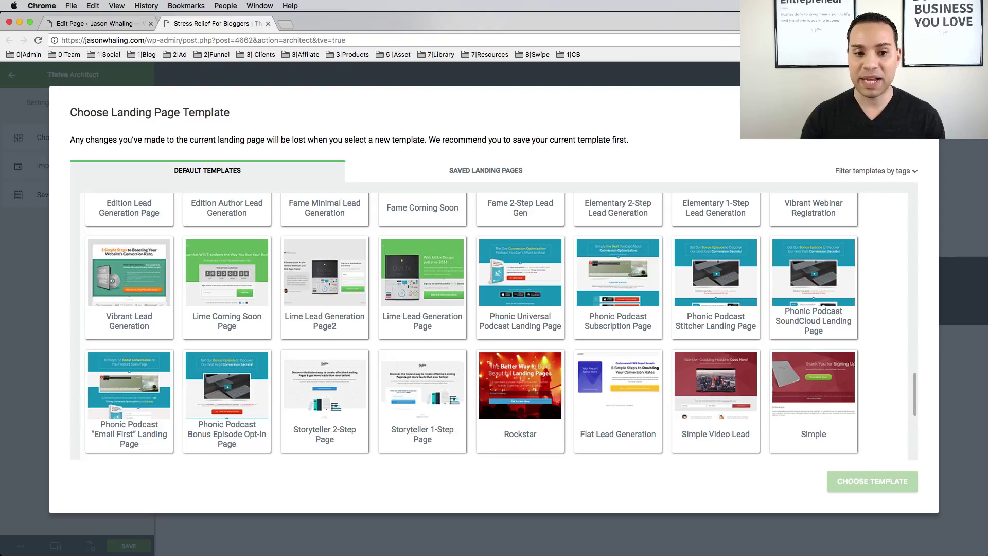
scroll(494, 325, "down", 4)
scroll(495, 324, "up", 12)
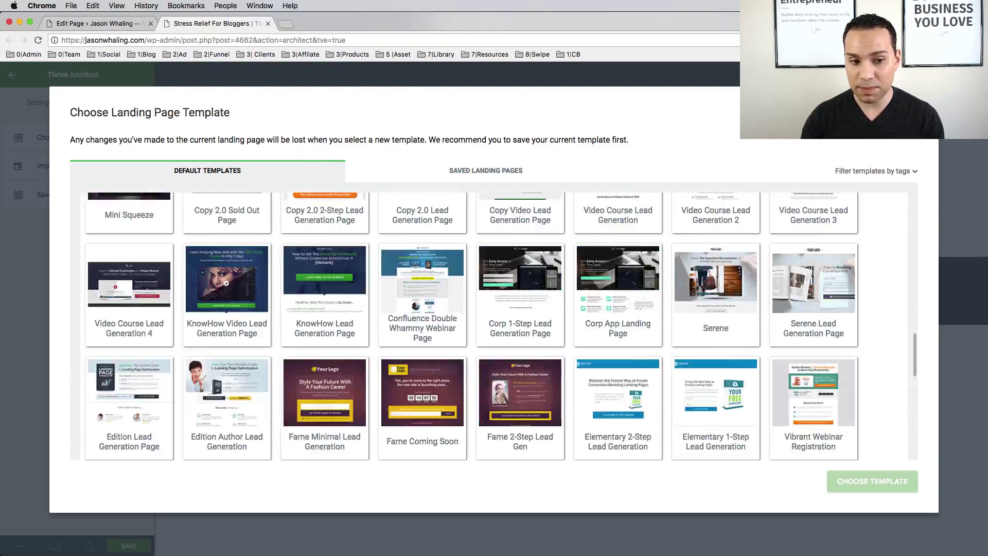
scroll(494, 325, "up", 10)
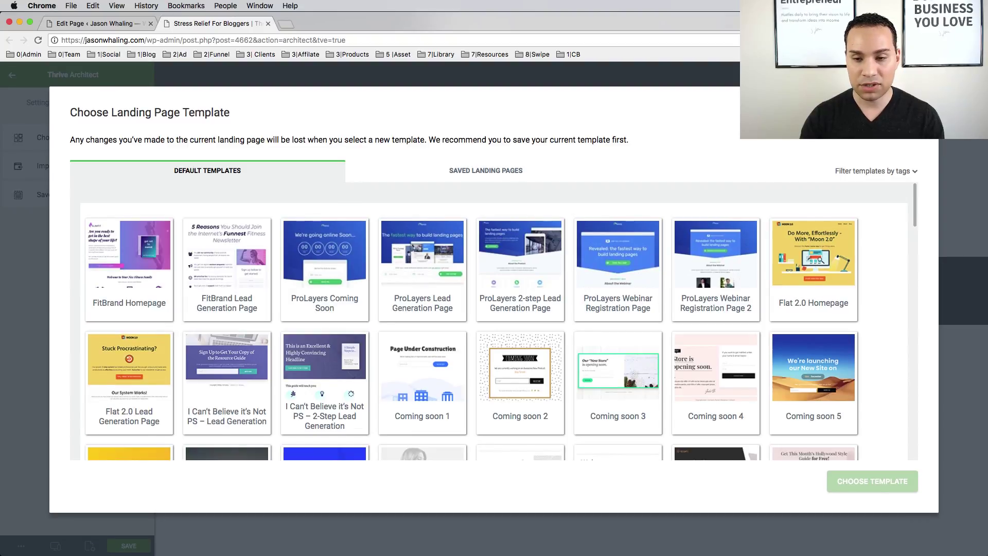
scroll(494, 325, "down", 1)
scroll(495, 325, "up", 1)
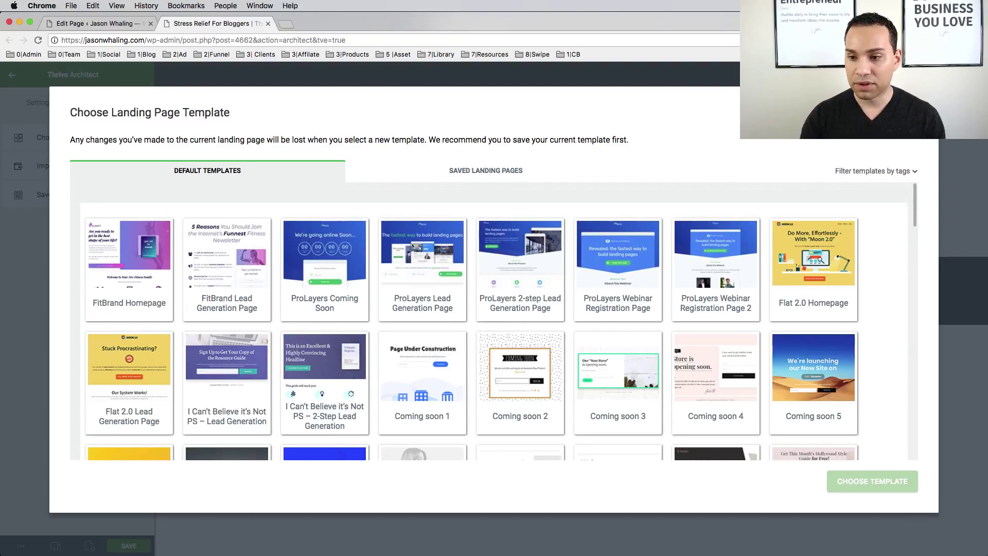
left_click(813, 268)
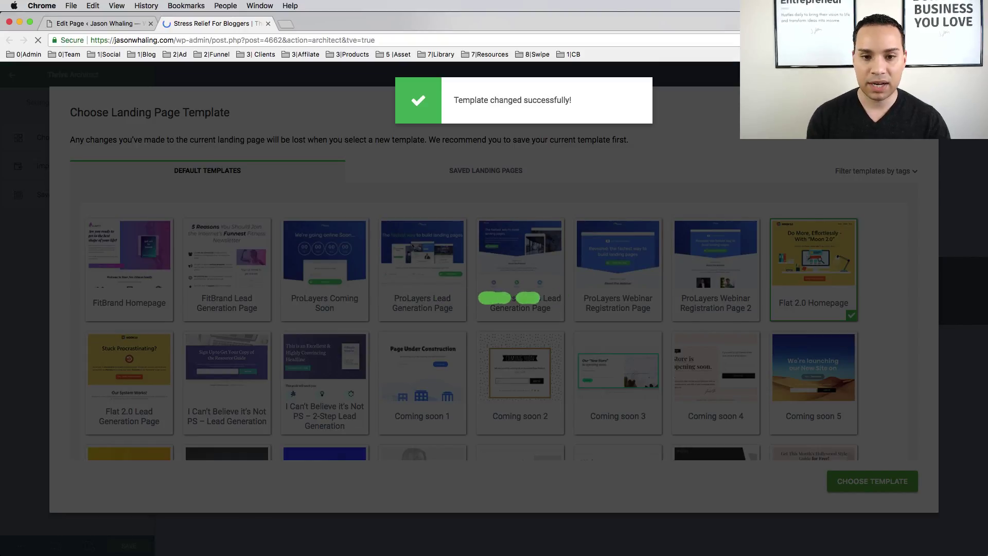
Scroll through the new Moon 2.0 layout to review hero, benefits, testimonials and call-to-action sections
scroll(278, 268, "down", 15)
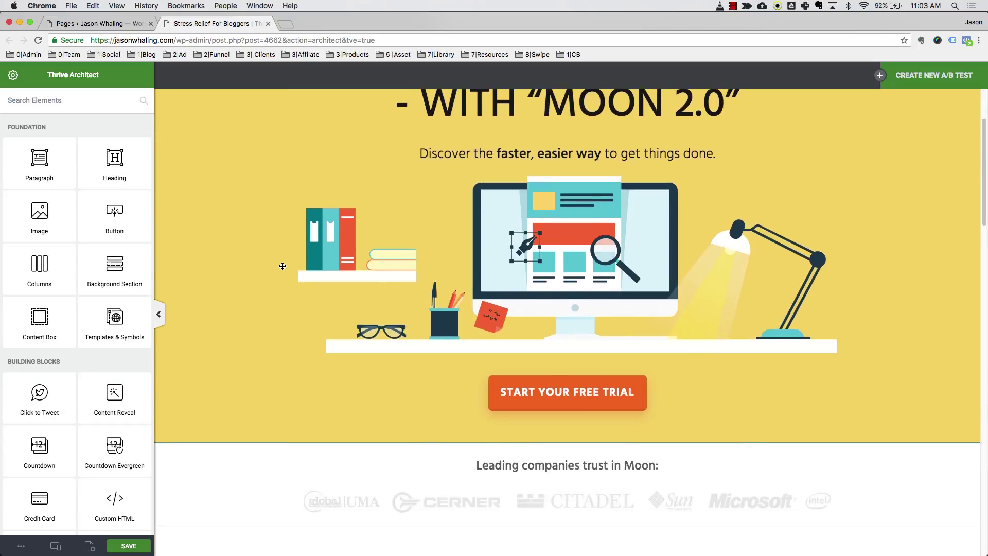
scroll(281, 265, "down", 15)
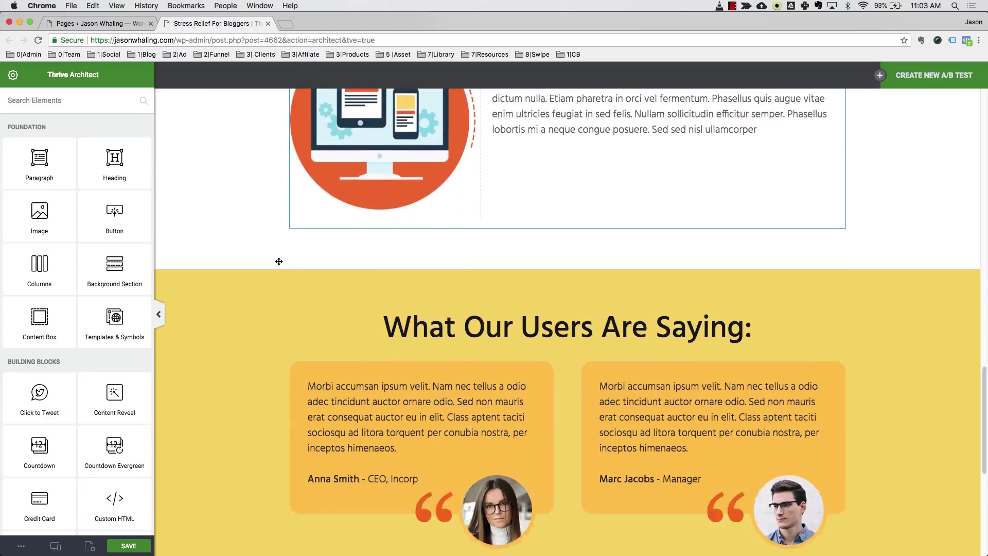
scroll(282, 260, "up", 20)
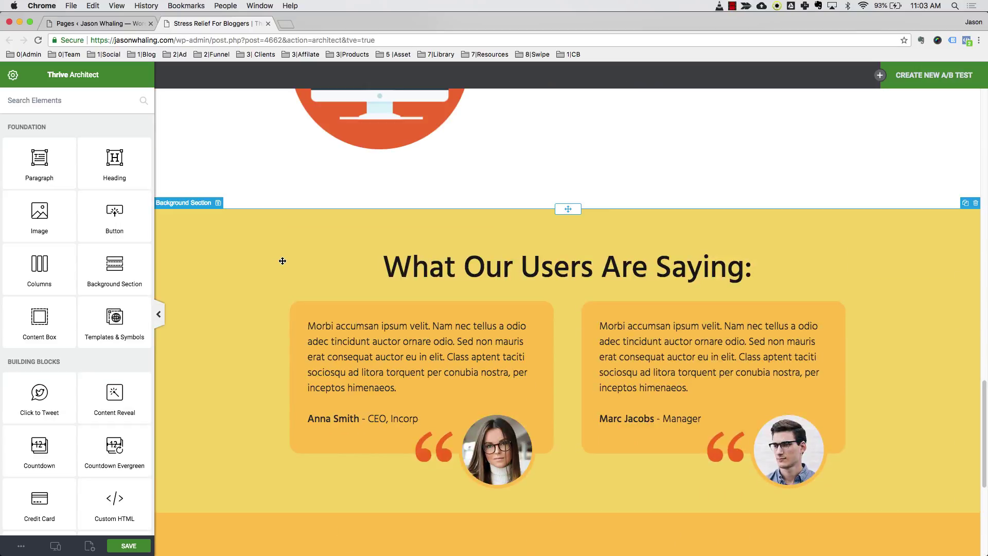
scroll(282, 257, "up", 5)
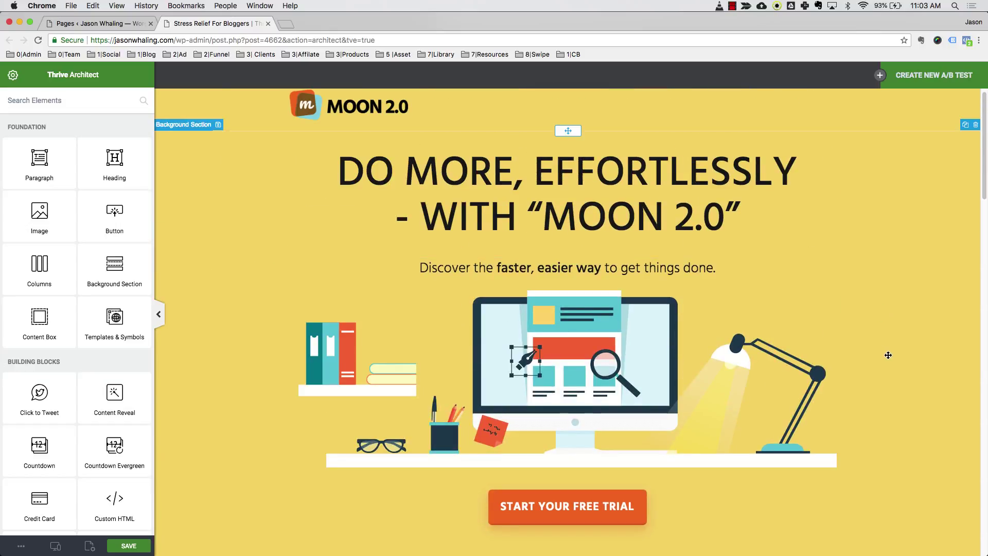
scroll(895, 341, "down", 20)
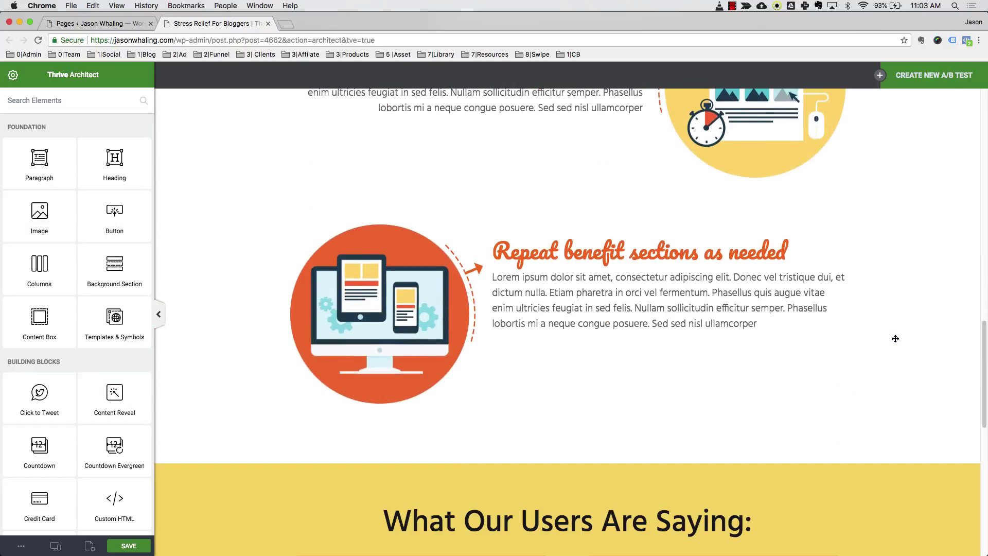
scroll(896, 339, "down", 5)
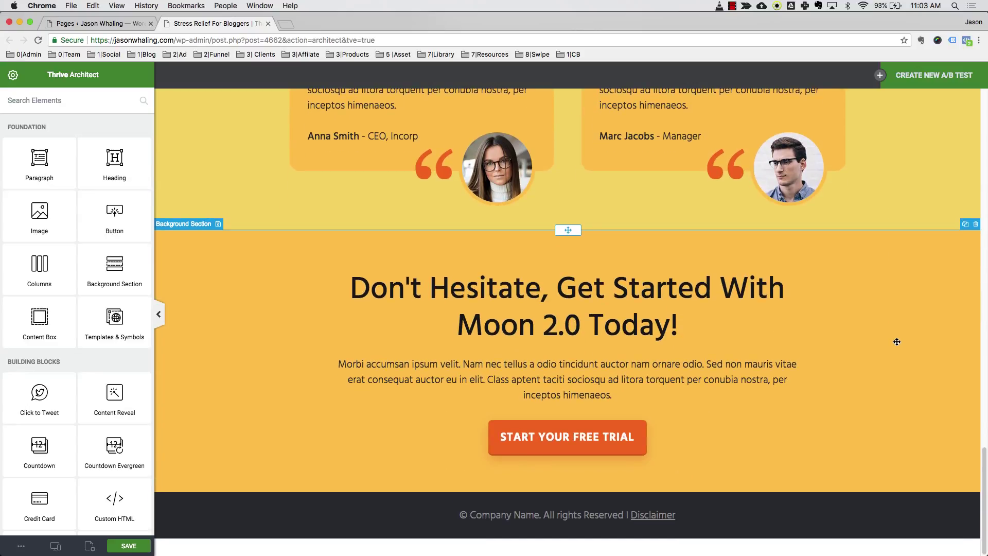
Delete the Don't Hesitate CTA, testimonials, benefit blocks, Why Choose Moon and client logos sections
left_click(976, 226)
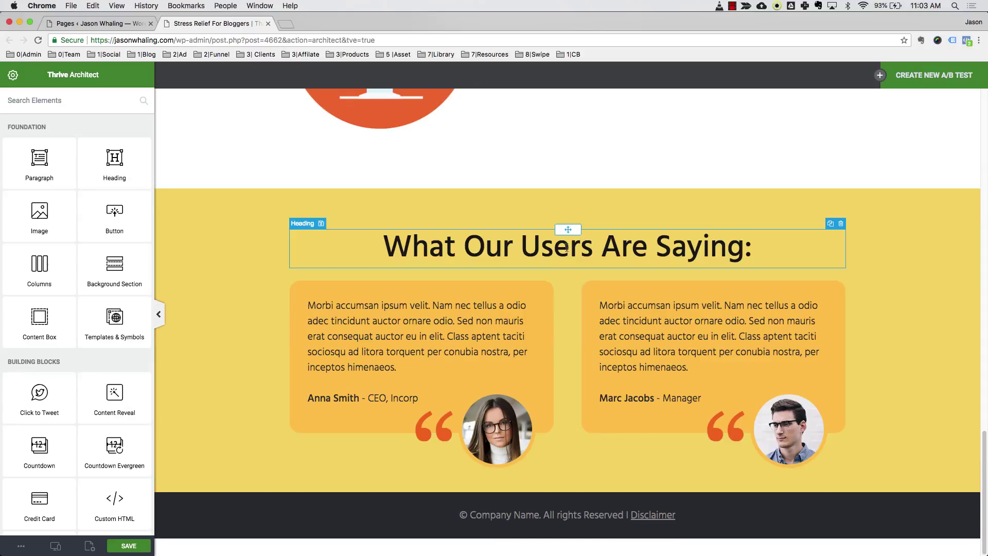
left_click(976, 185)
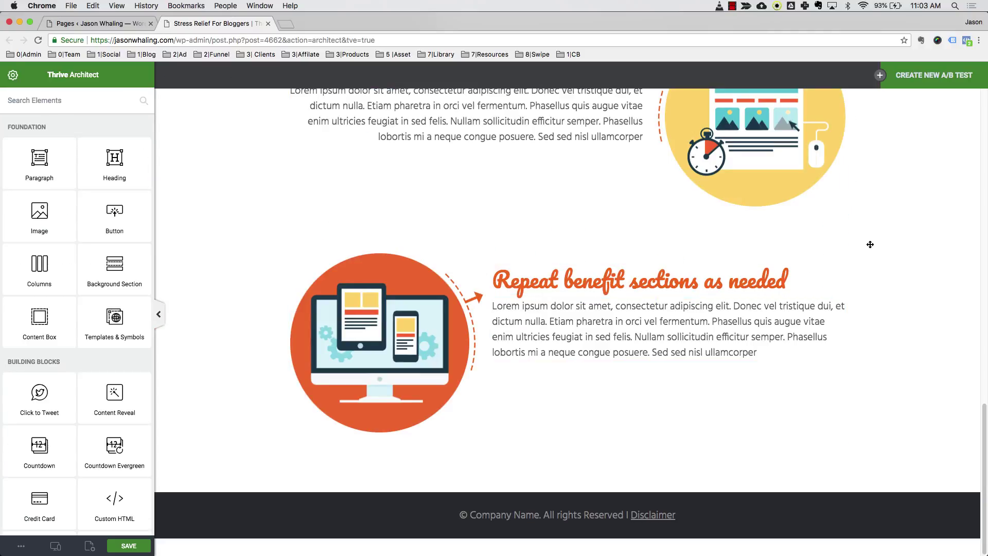
left_click(842, 229)
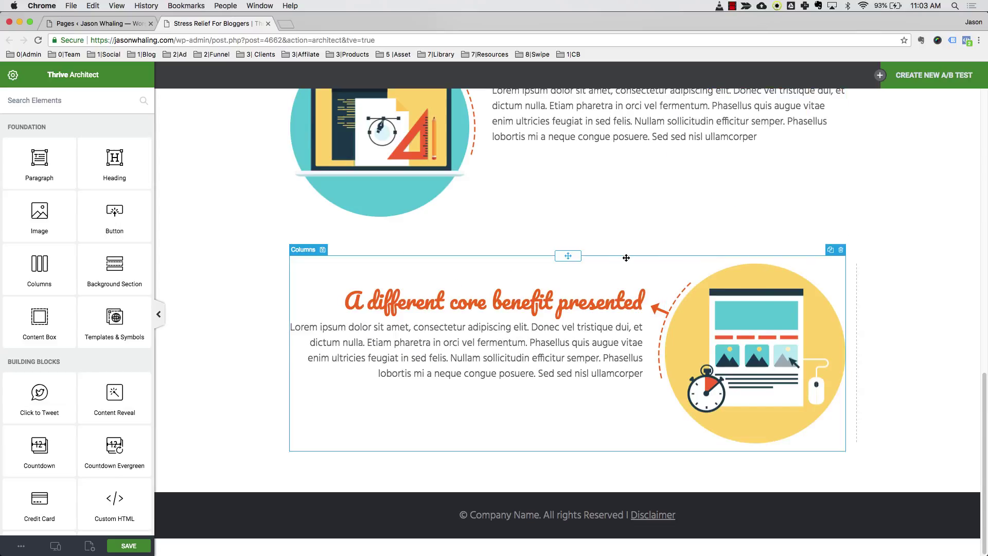
left_click(659, 259)
left_click(842, 252)
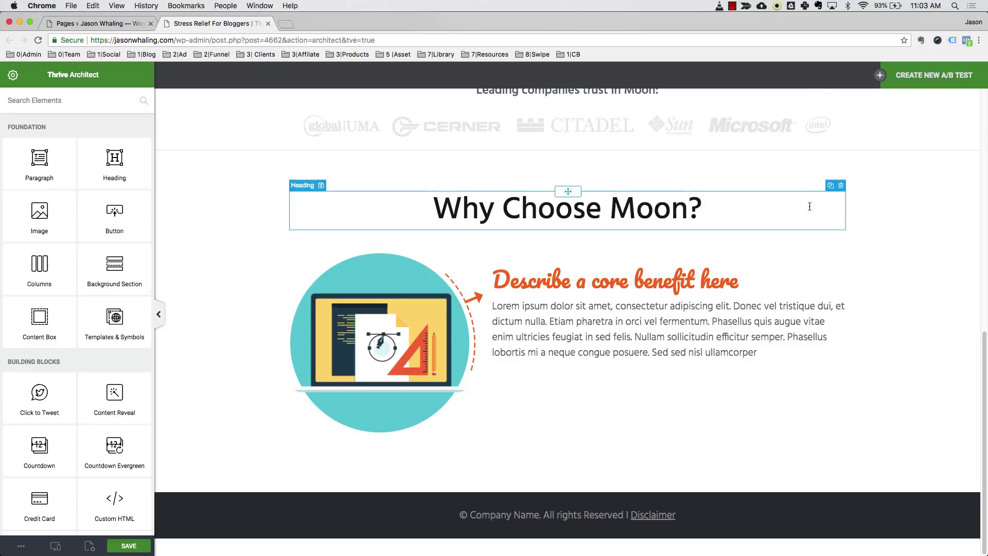
left_click(866, 172)
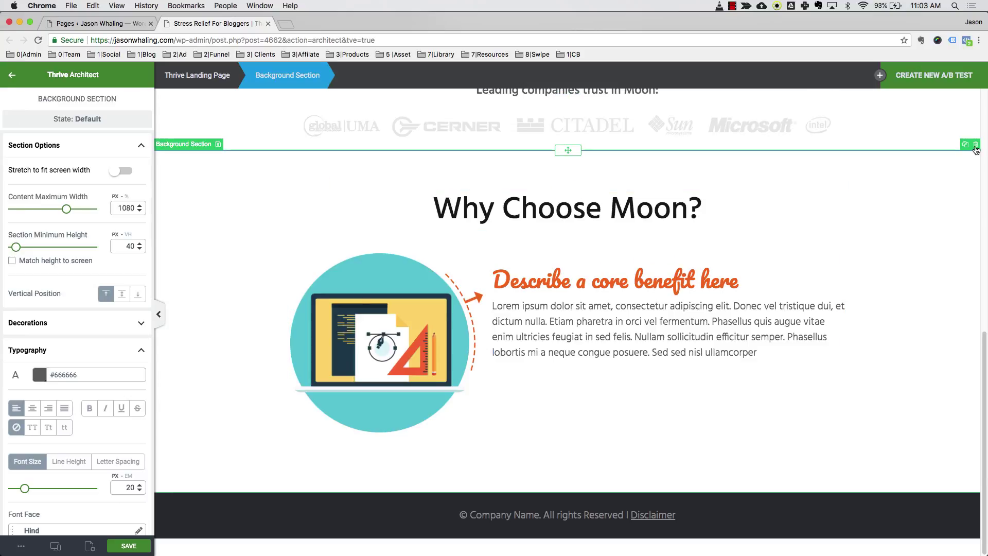
left_click(976, 144)
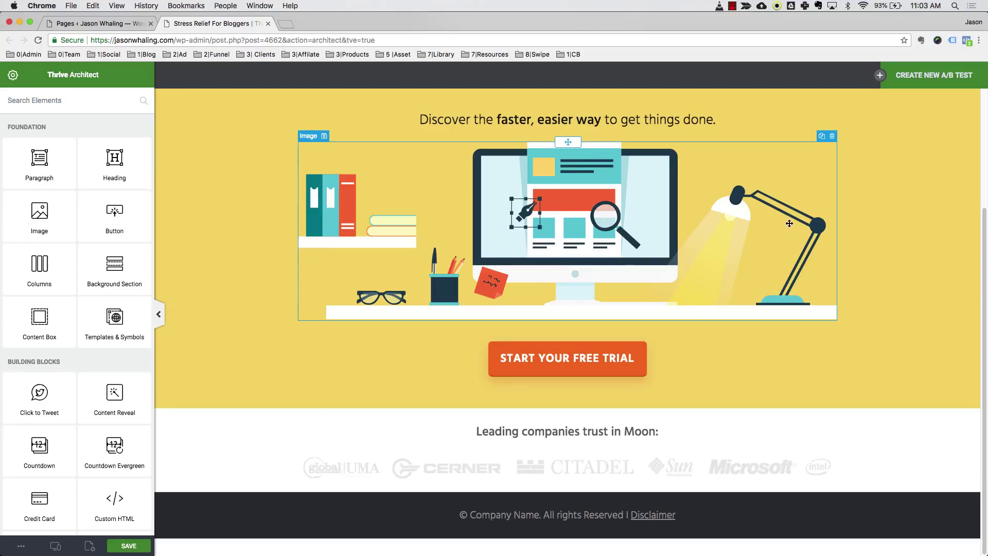
left_click(968, 413)
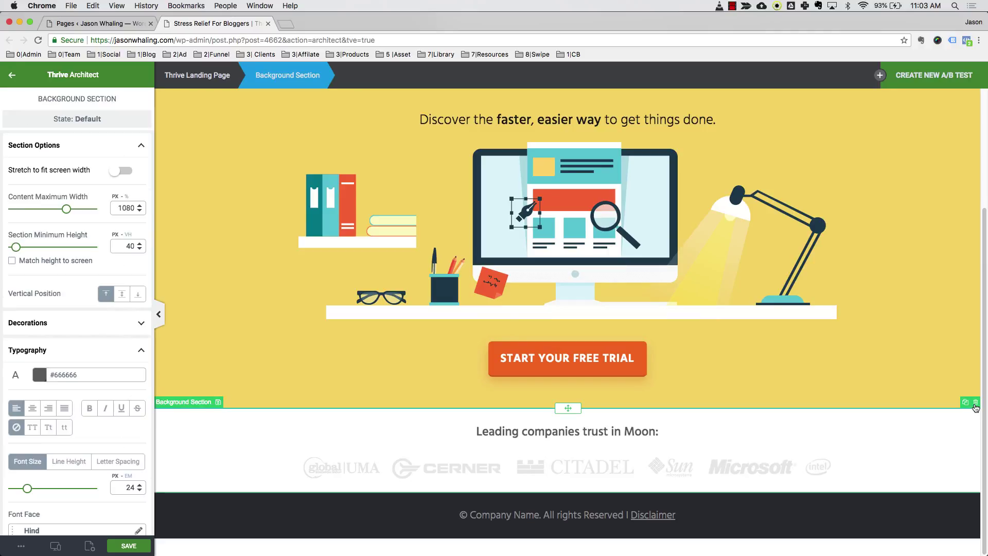
left_click(976, 402)
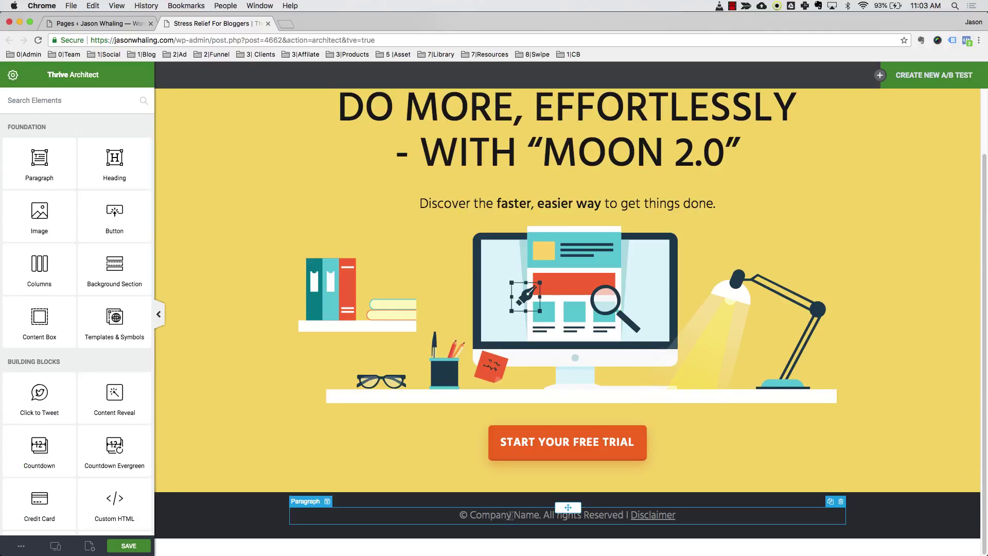
Remove the MOON 2.0 logo section from the top of the page
left_click_drag(470, 515, 539, 516)
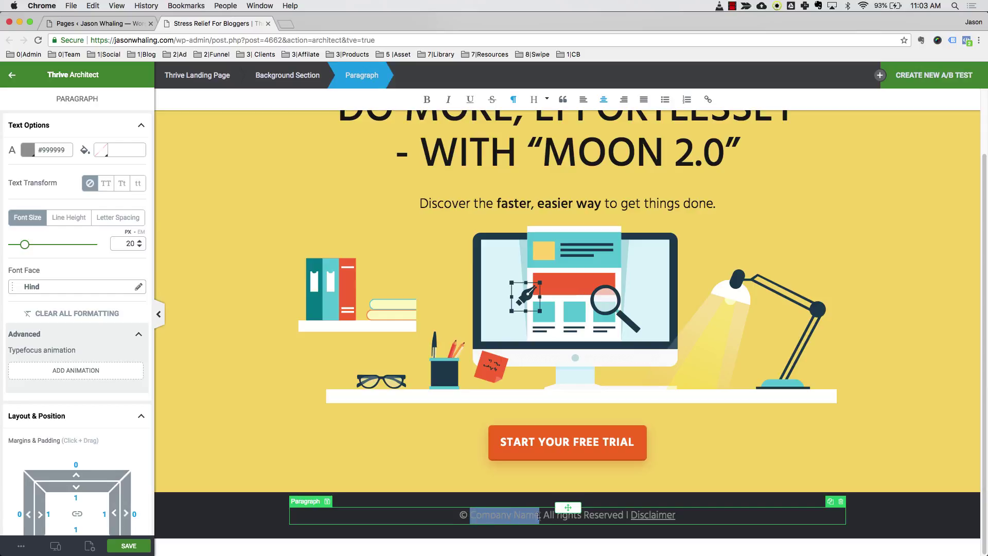
key("super+alt+2")
key("super+Tab")
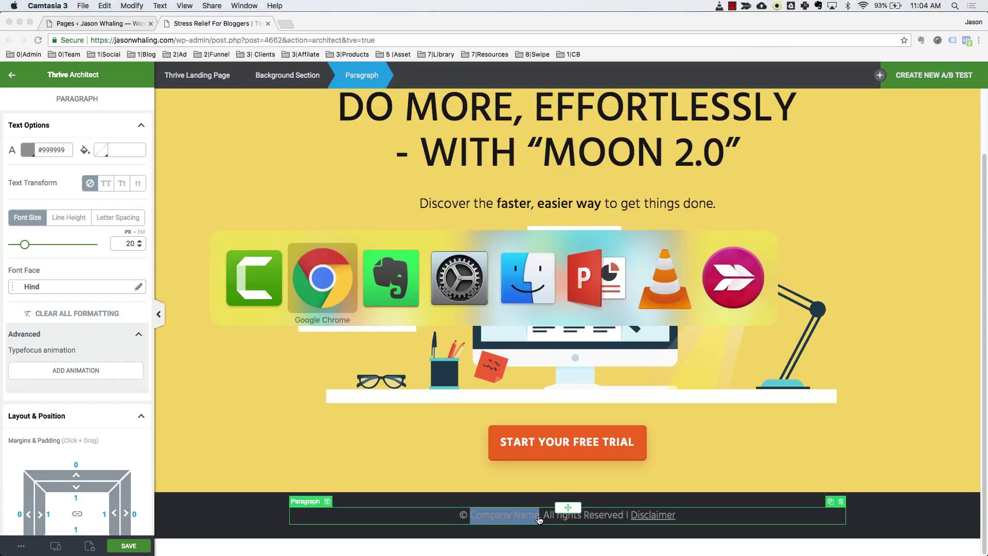
key("super+Tab")
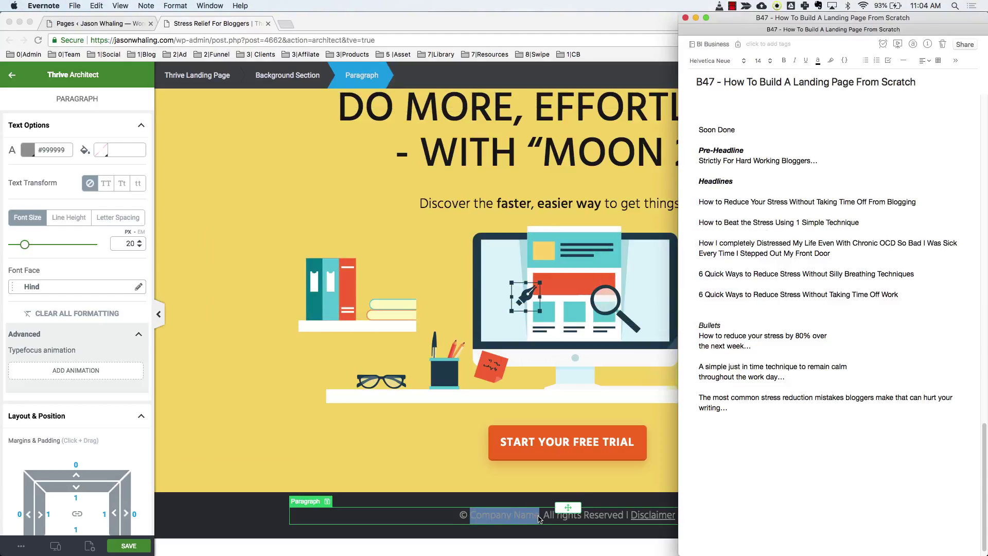
key("super+alt+2")
key("super+Tab")
key("super+Tab")
key("super+Tab")
scroll(361, 257, "up", 3)
left_click(255, 133)
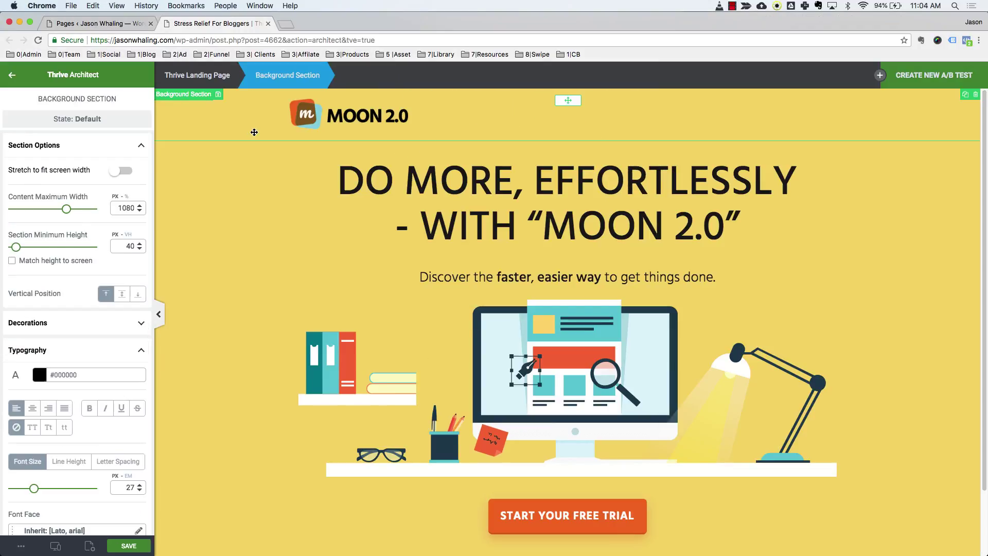
left_click(975, 96)
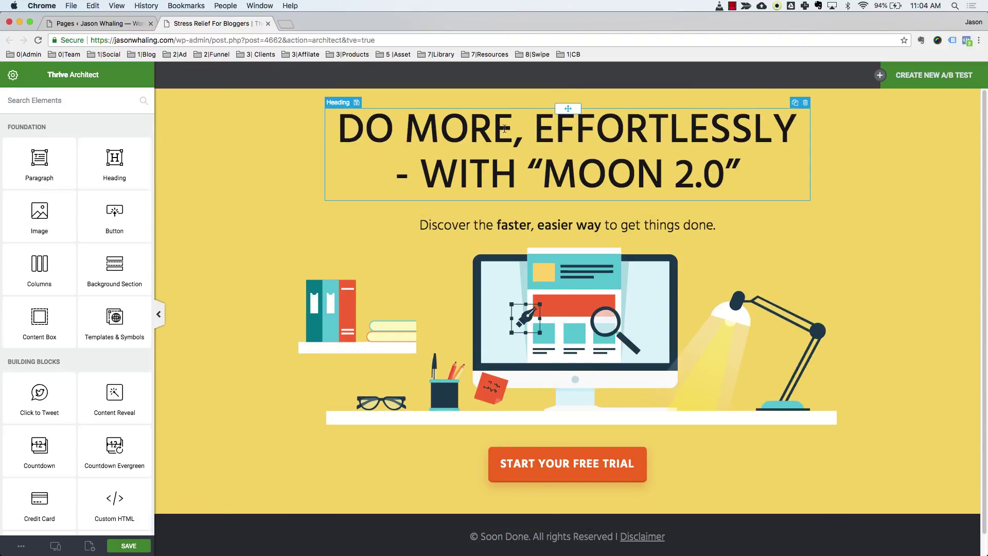
Replace the main heading with the notes' '6 Quick Ways to Reduce Stress…' headline at 60 px
key("super+Tab")
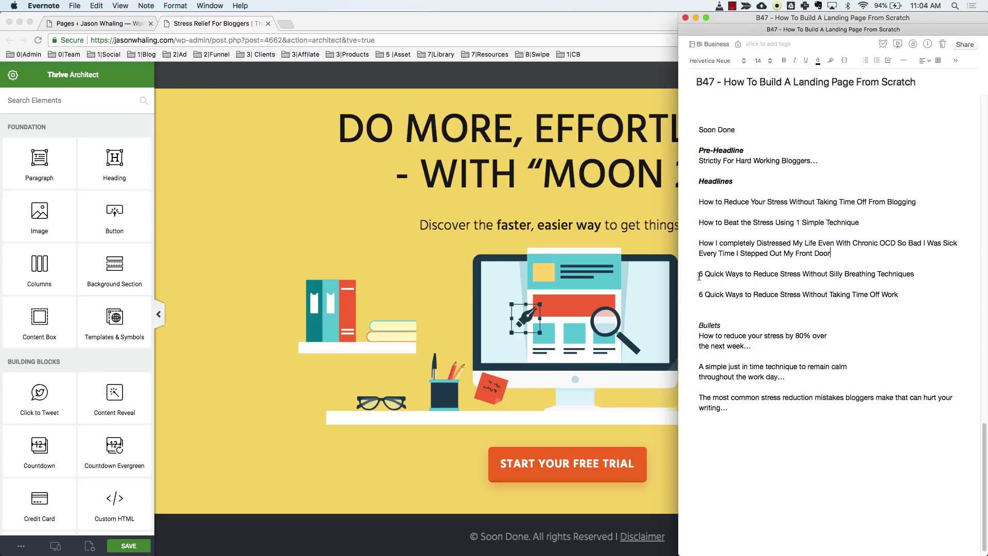
left_click_drag(700, 273, 918, 274)
key("super+c")
left_click(508, 160)
triple_click(506, 169)
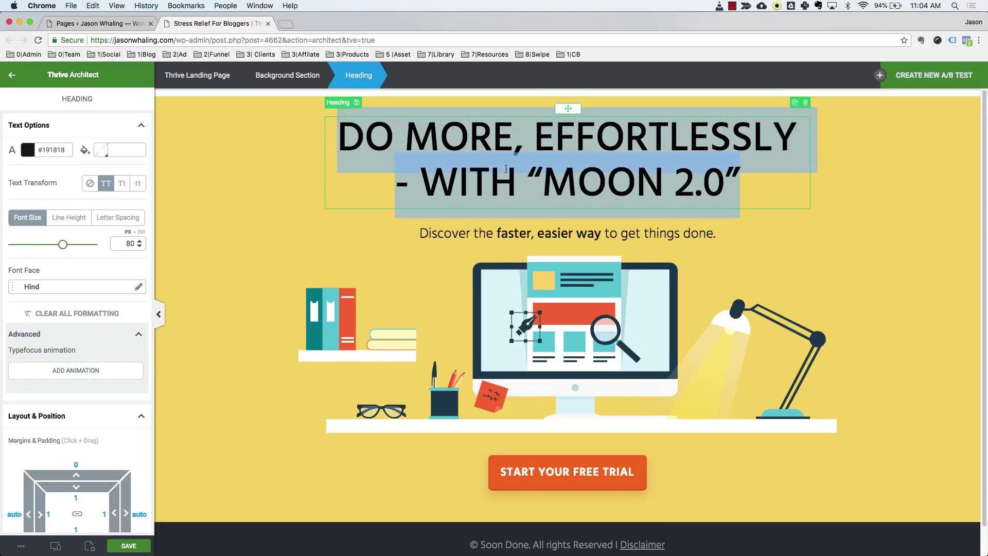
key("super+v")
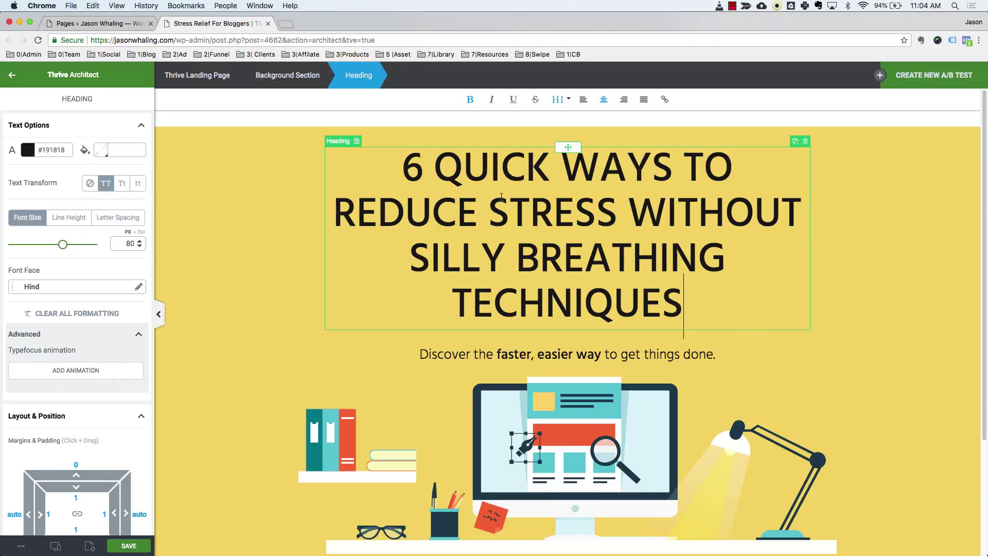
left_click_drag(63, 245, 55, 251)
key("super+Tab")
key("super+Tab")
key("super+Tab")
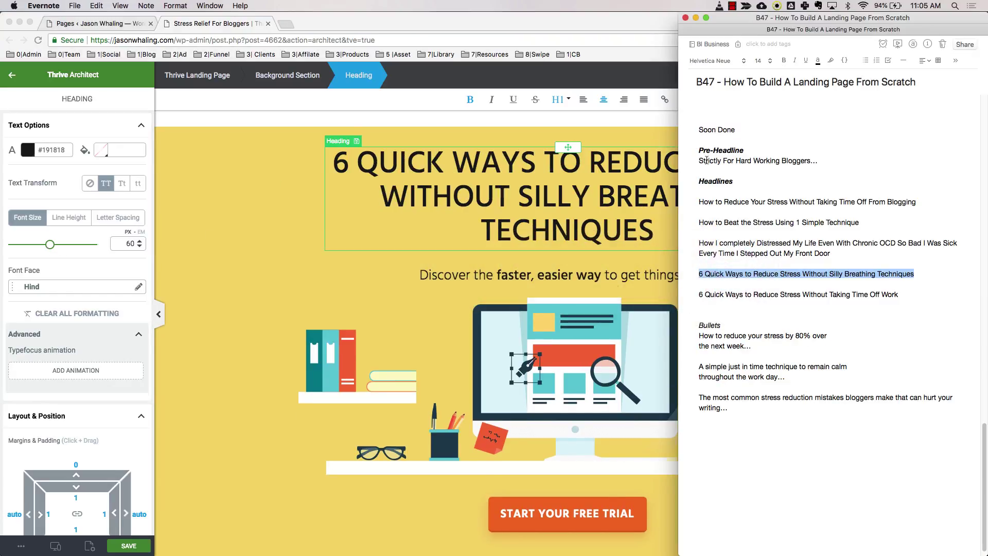
Replace the subline with an italic 'Strictly For Hard Working Bloggers…' tagline placed above the heading
left_click_drag(697, 161, 826, 161)
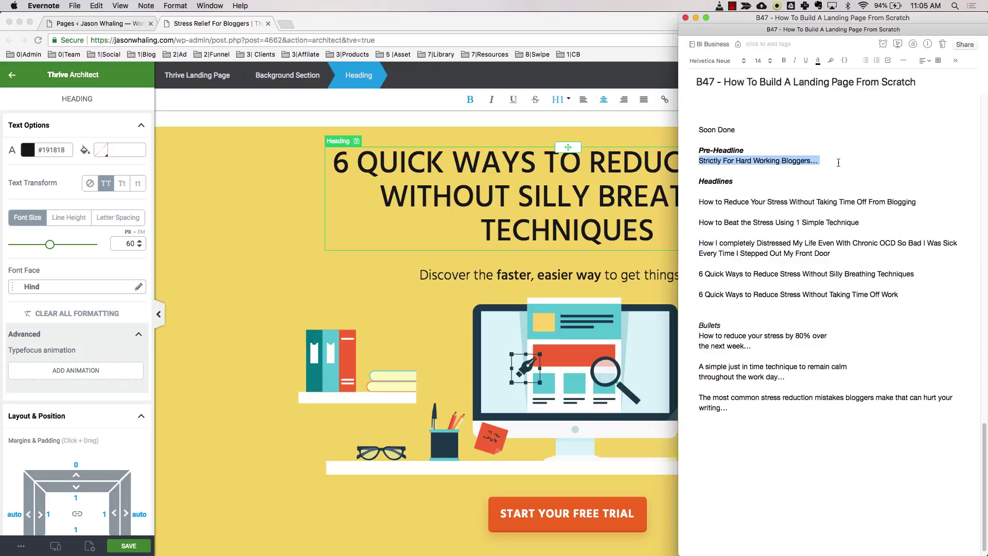
key("super+Tab")
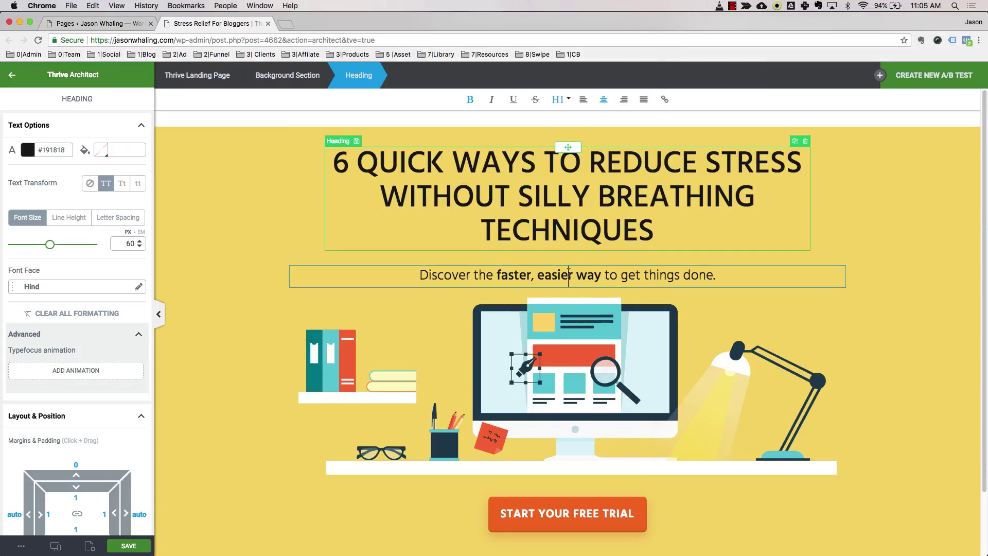
left_click(567, 274)
key("super+a")
key("super+v")
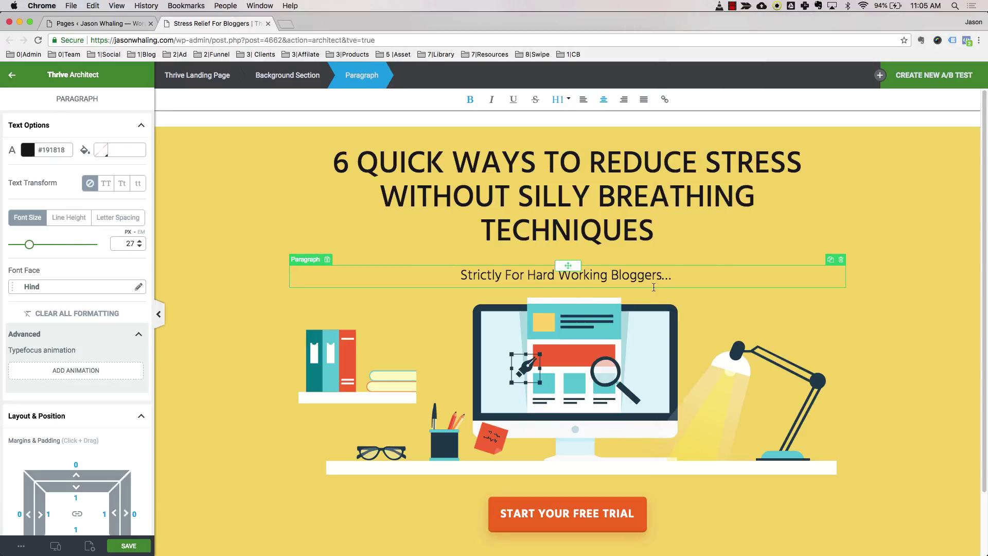
left_click(461, 275, "shift")
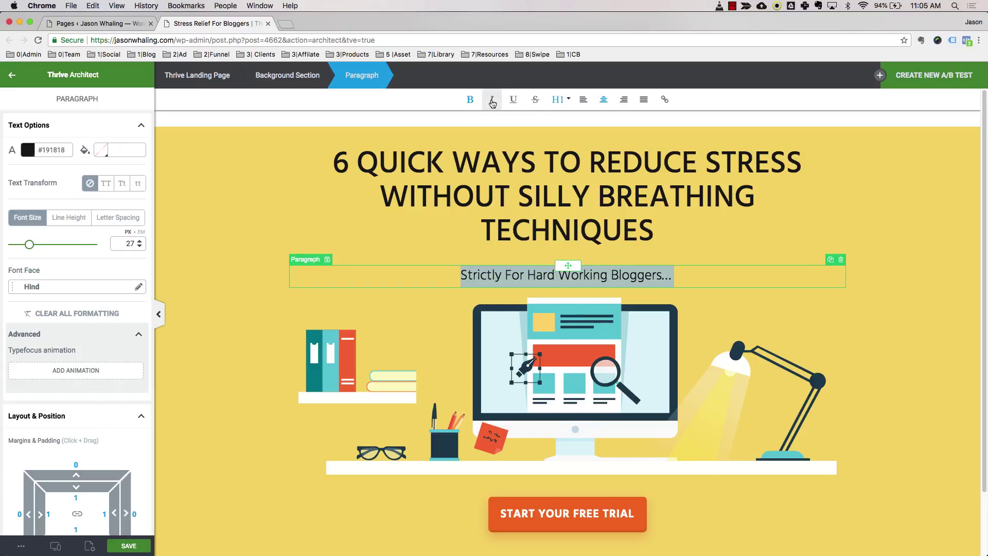
left_click(334, 162)
key("super+a")
scroll(586, 282, "down", 1)
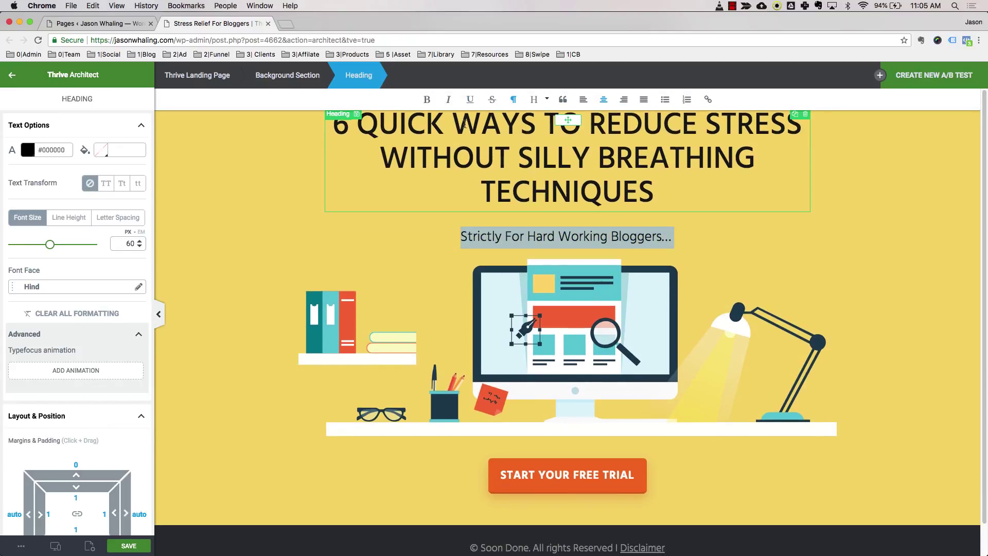
left_click(448, 100)
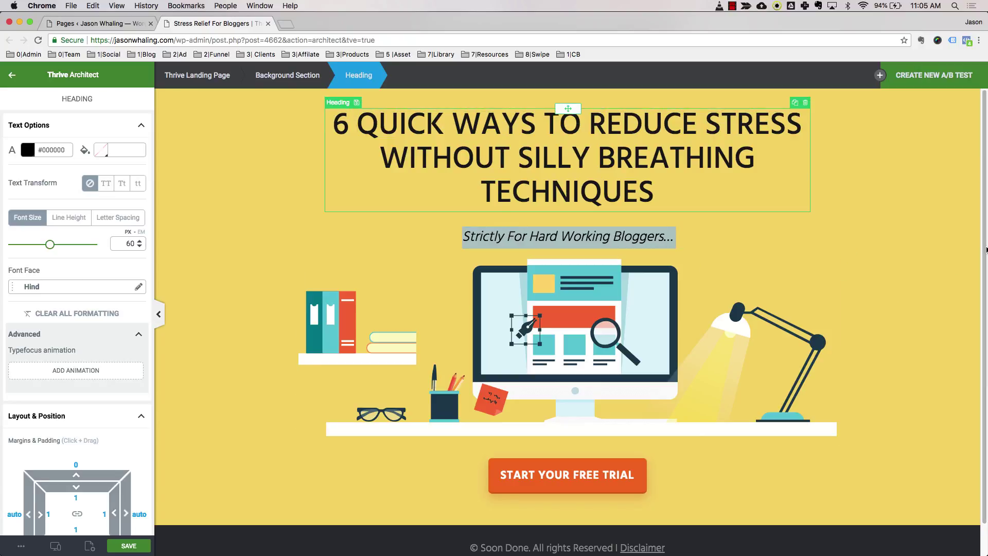
key("Escape")
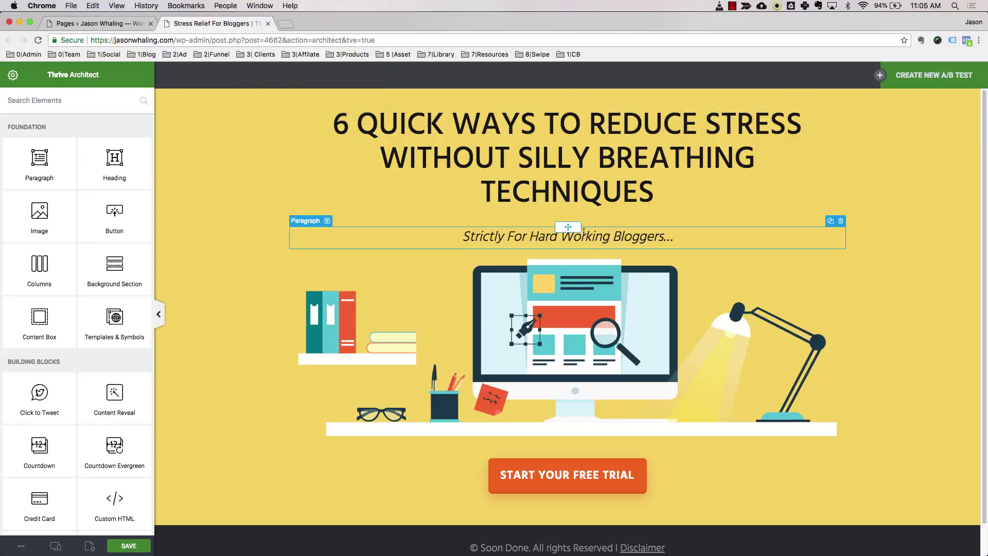
left_click_drag(570, 228, 570, 158)
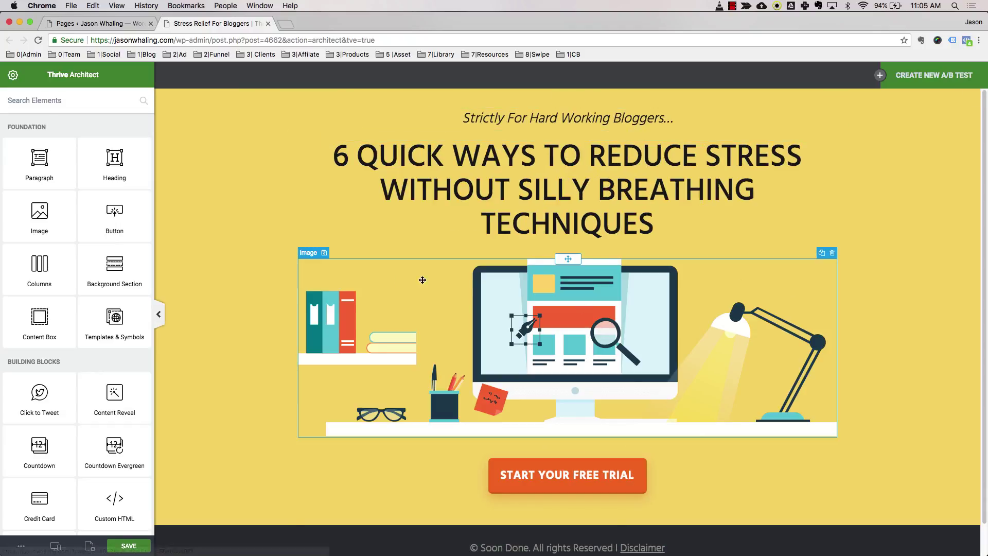
Change the call-to-action button label to 'REDUCE STRESS NOW'
left_click(574, 474)
triple_click(574, 474)
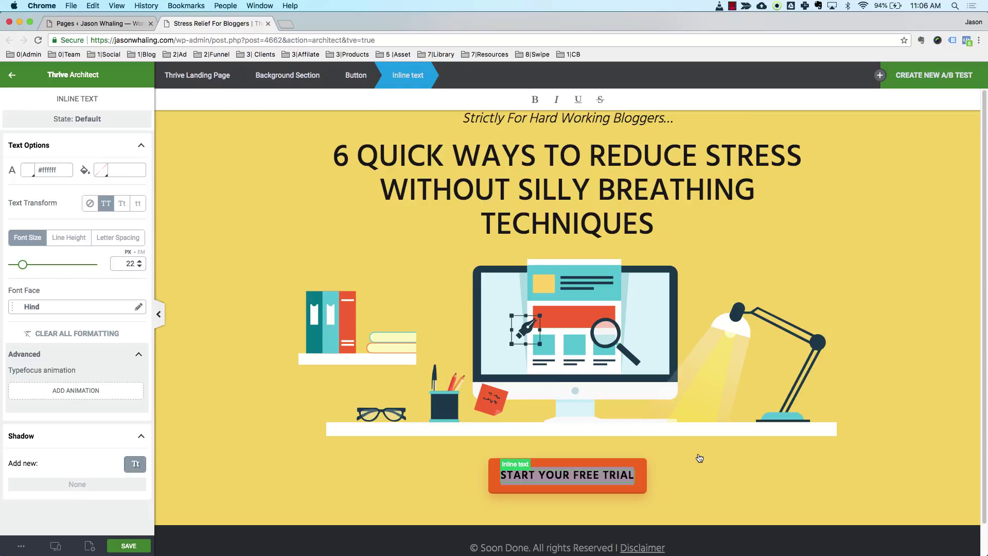
type("REDUCE STRESS NOW")
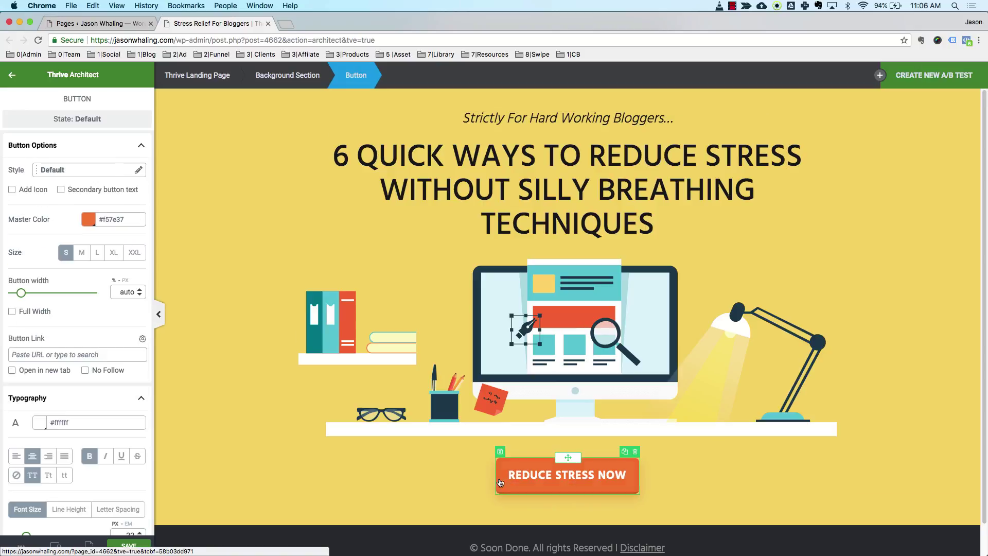
left_click(105, 173)
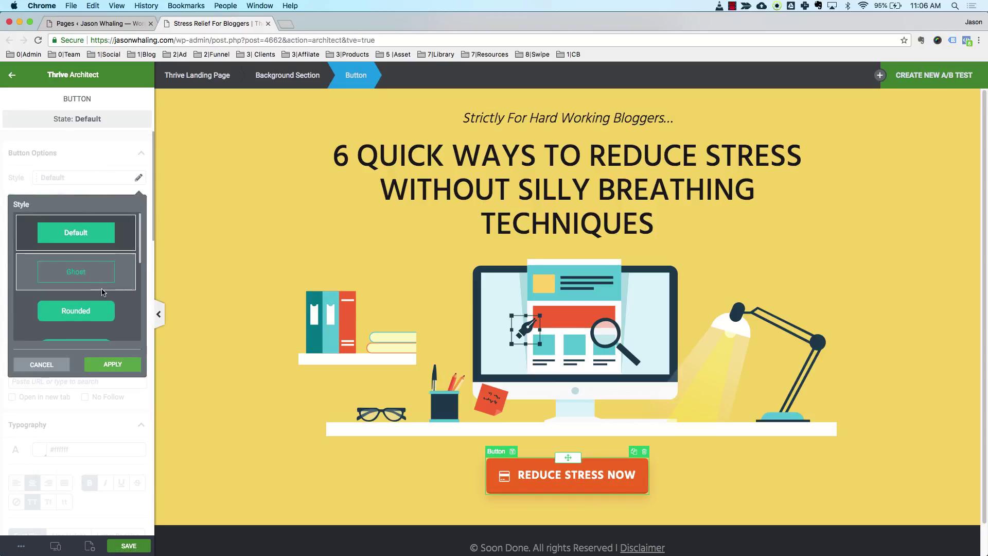
scroll(99, 301, "down", 3)
scroll(87, 314, "down", 3)
left_click(47, 365)
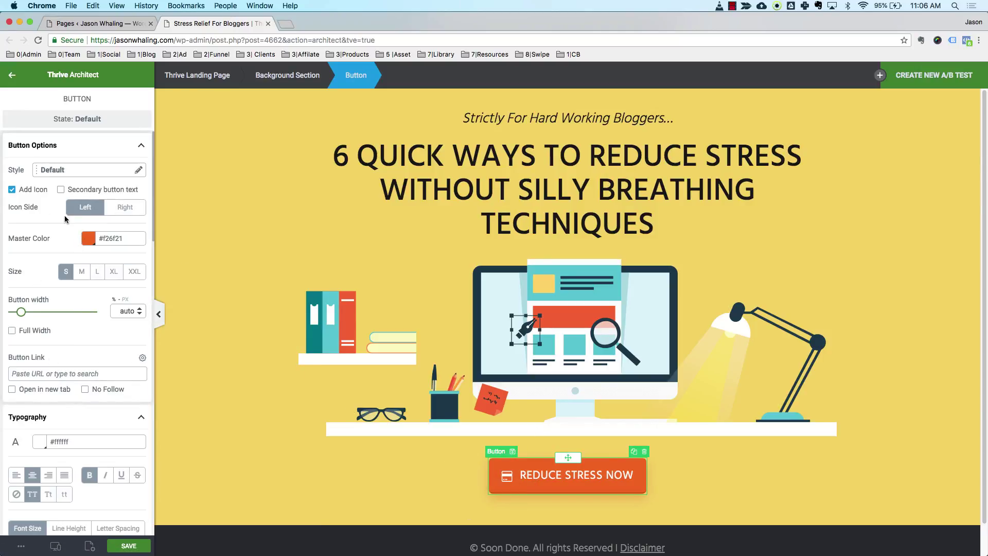
Swap the button's credit-card icon for a paper-plane icon
left_click(507, 482)
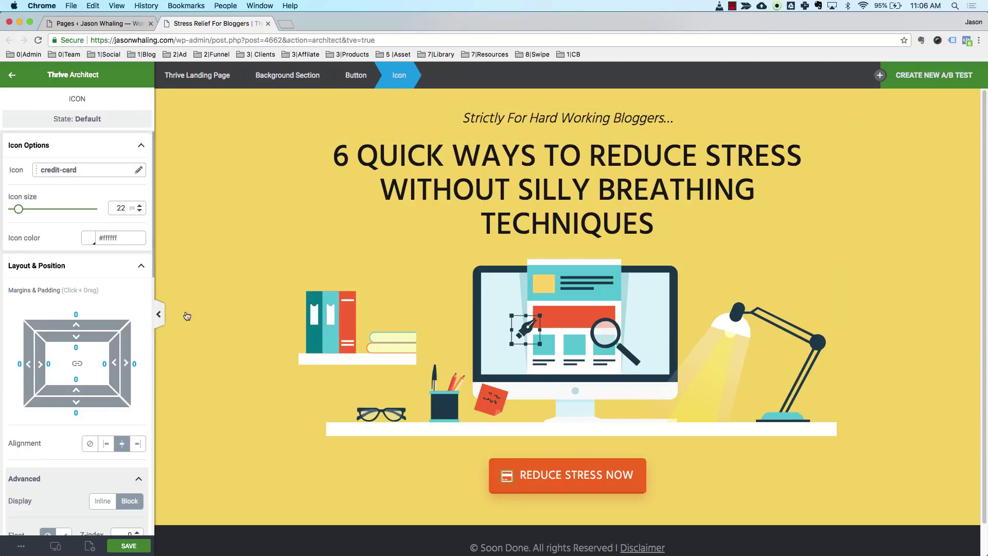
left_click(138, 170)
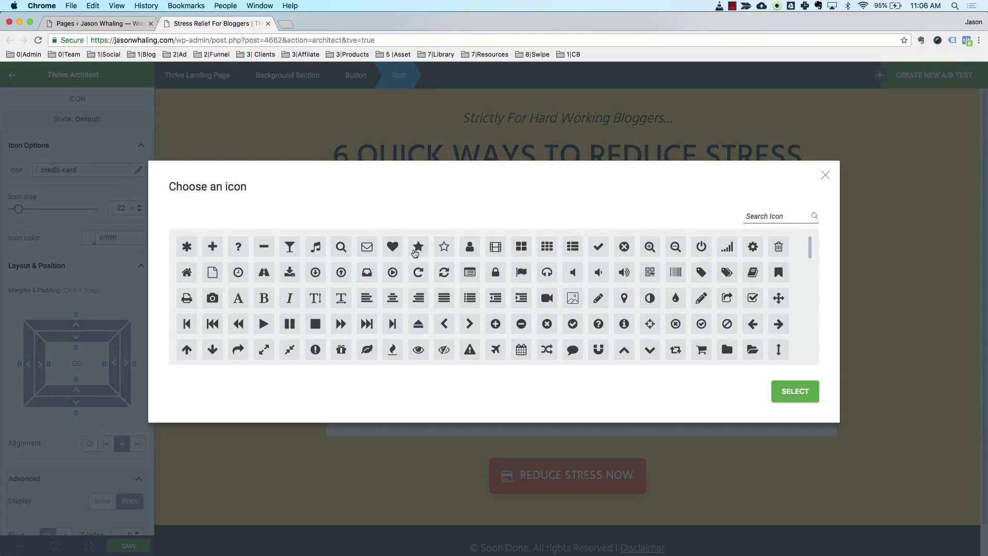
left_click_drag(809, 249, 811, 314)
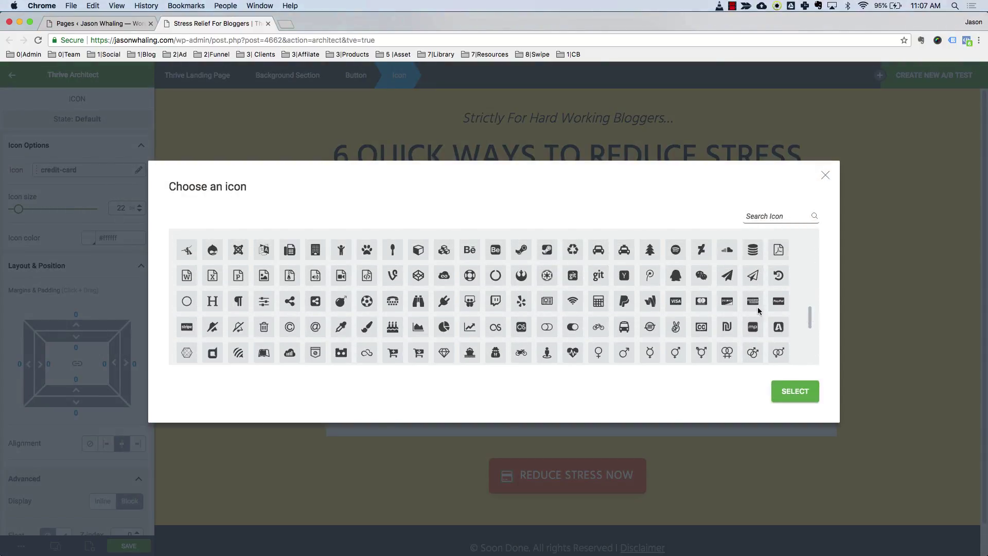
left_click(796, 393)
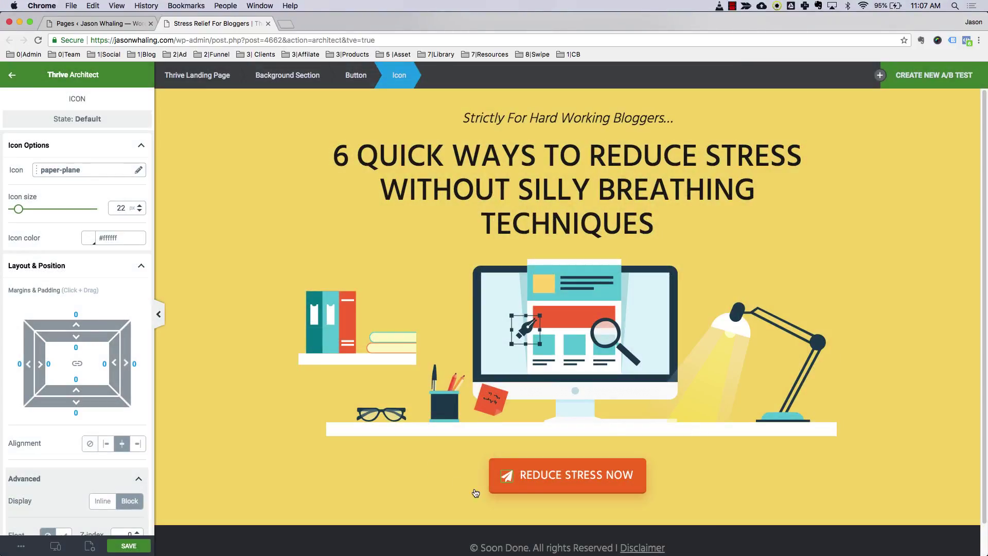
left_click(565, 495)
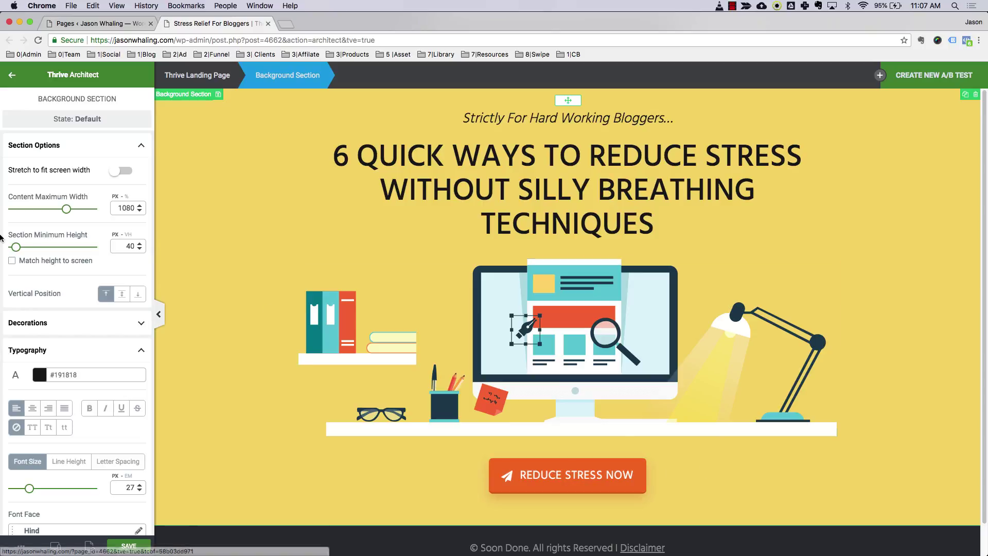
Save the landing page and duplicate the control as a new A/B test variation
left_click(144, 542)
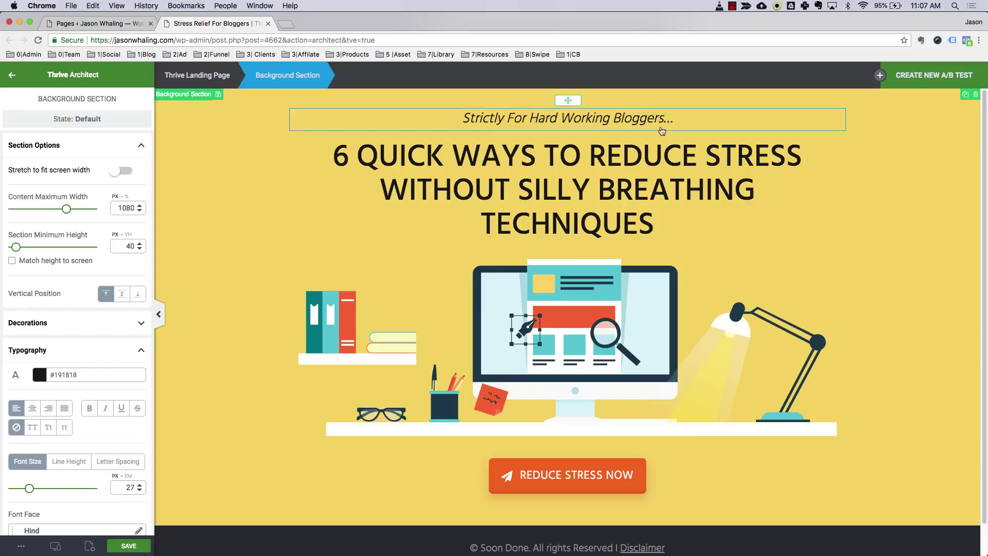
left_click(921, 81)
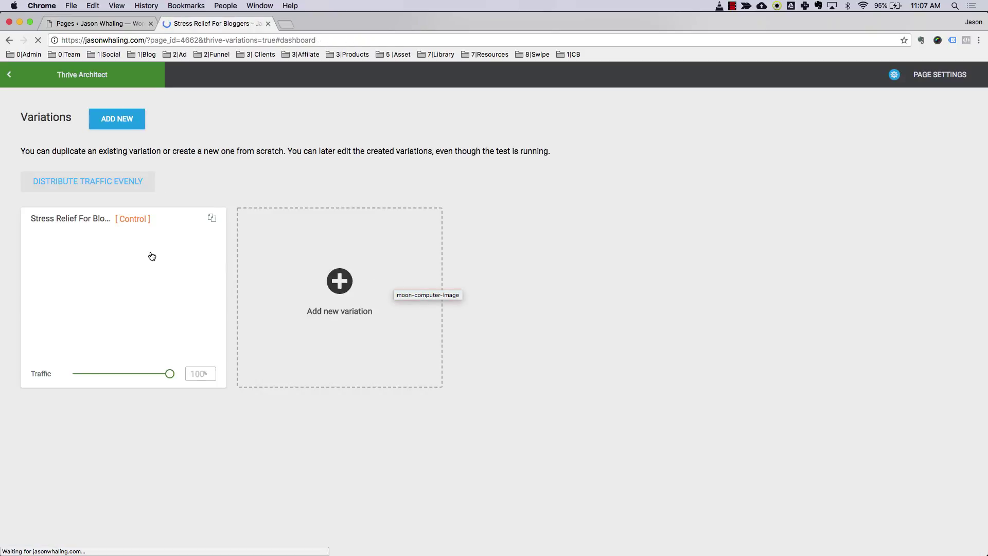
left_click(212, 220)
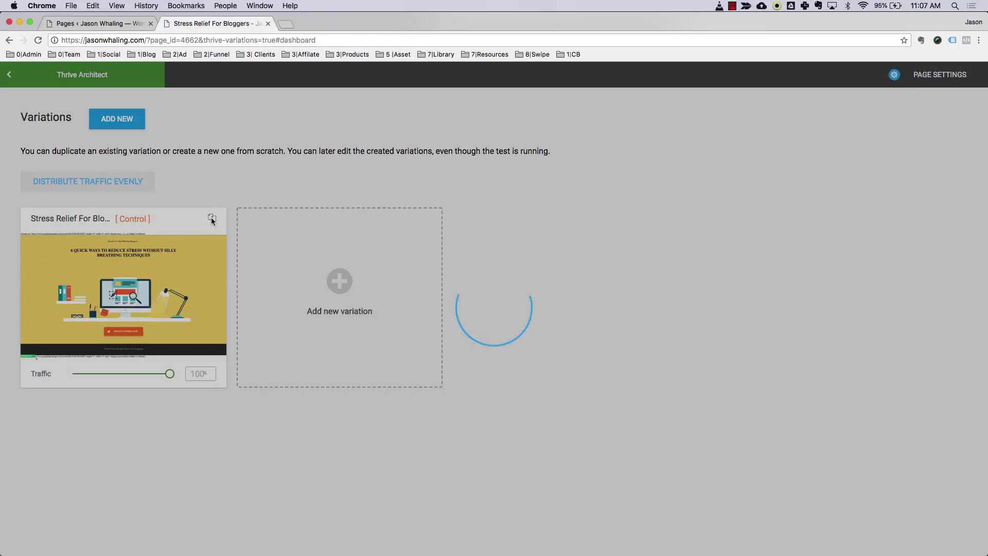
Rename the copied variation to V2 and open it in the editor
key("super+Tab")
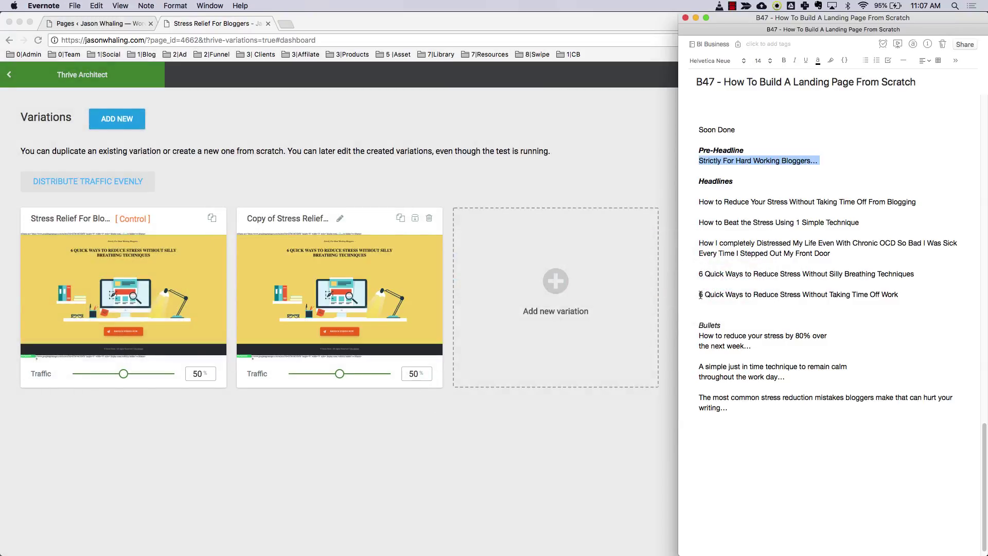
left_click_drag(701, 295, 915, 295)
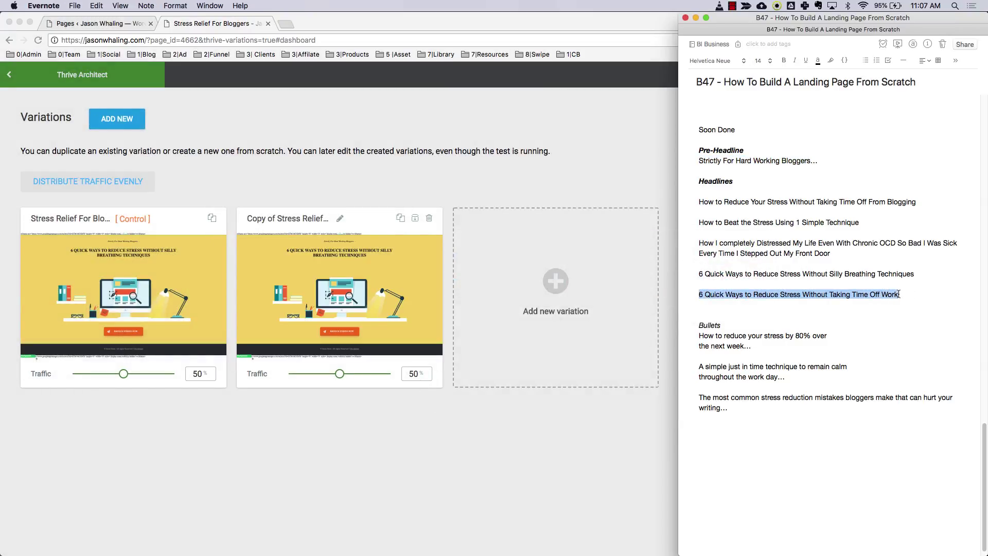
left_click(304, 433)
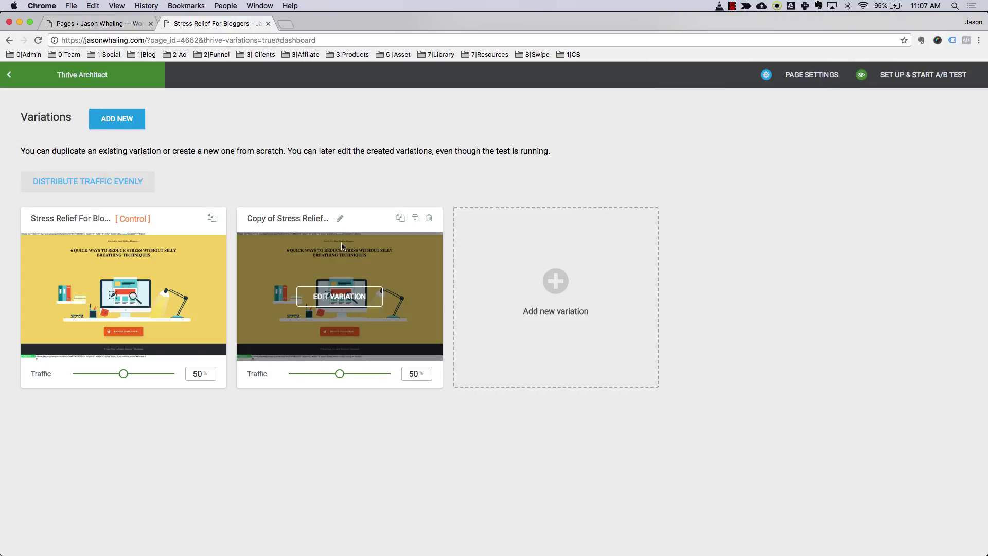
left_click(340, 220)
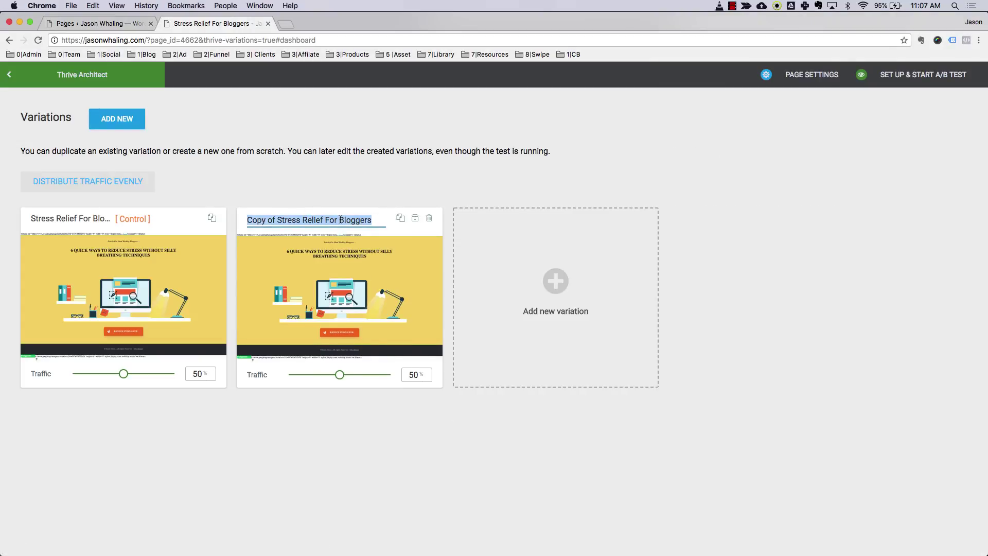
type("V2")
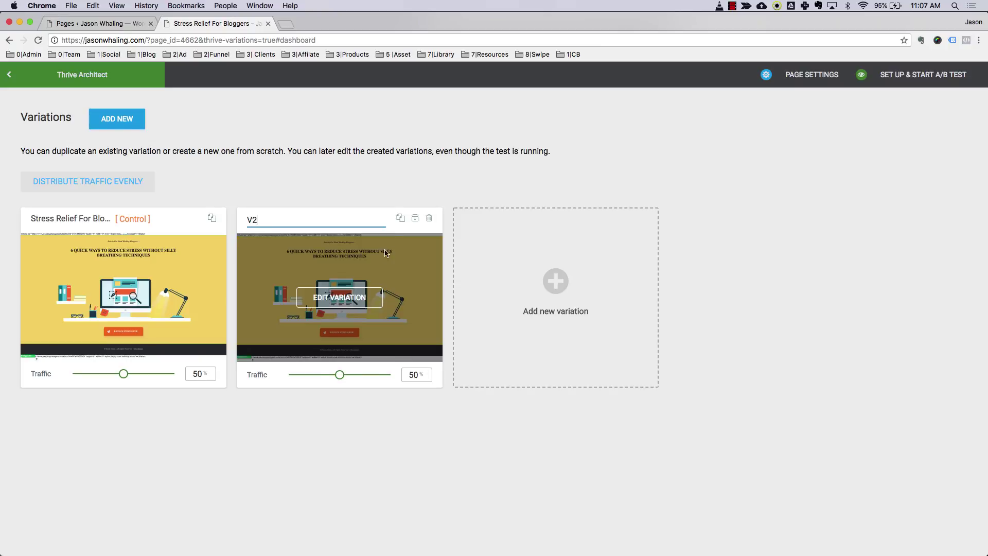
left_click(339, 297)
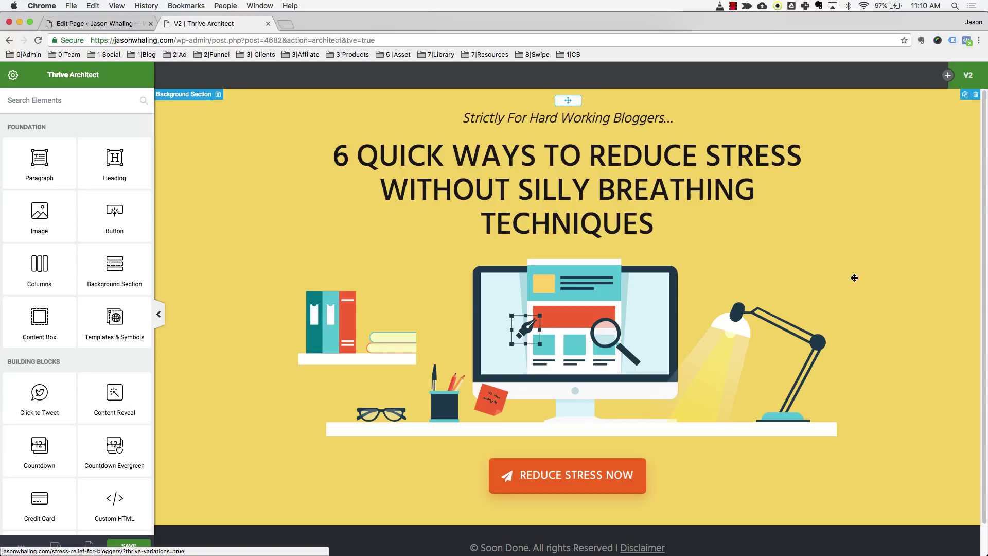
Set V2's heading to '6 Quick Ways to Reduce Stress Without Taking Time Off Work' and save
key("super+Tab")
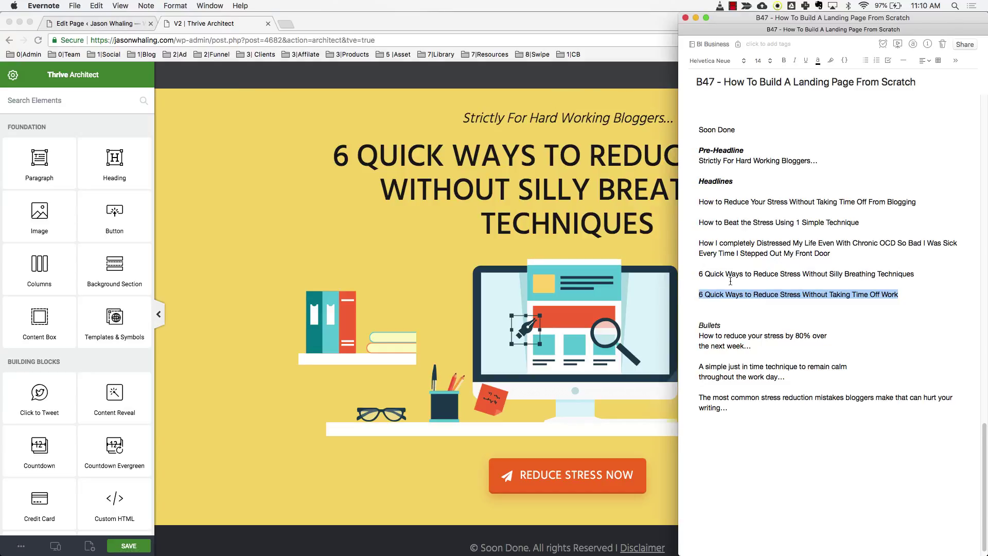
left_click(896, 291)
left_click(698, 294, "shift")
key("super+c")
key("super+Tab")
left_click(512, 184)
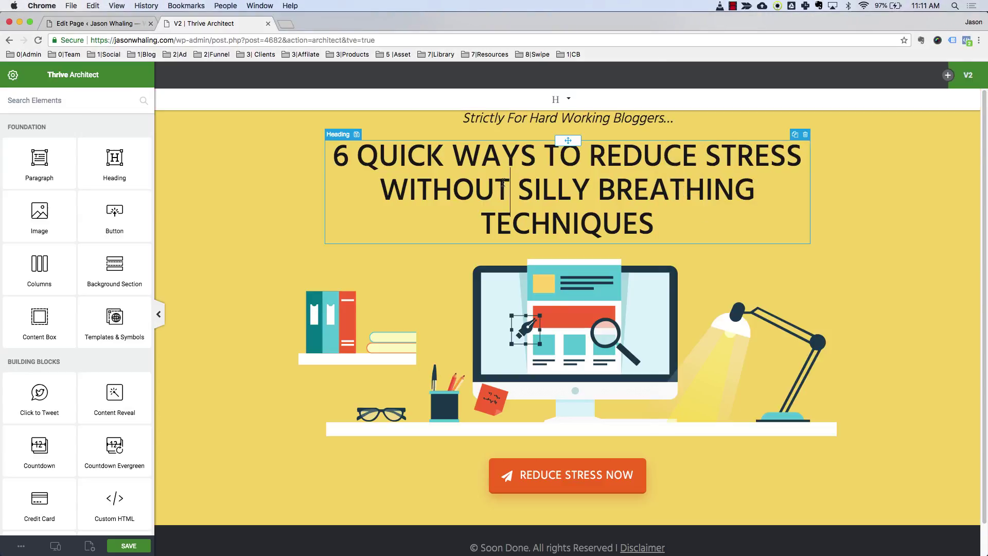
key("super+a")
key("super+v")
left_click(411, 186)
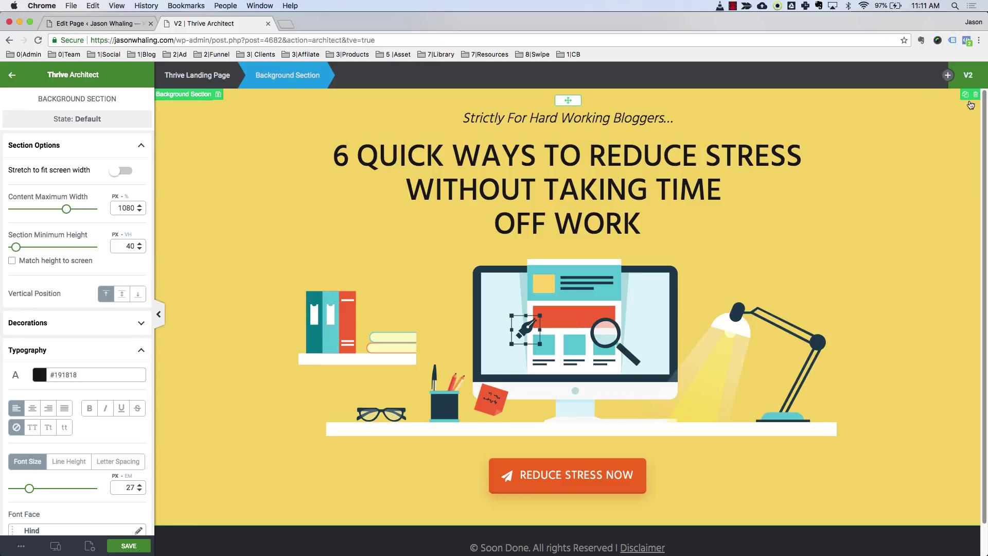
left_click(967, 76)
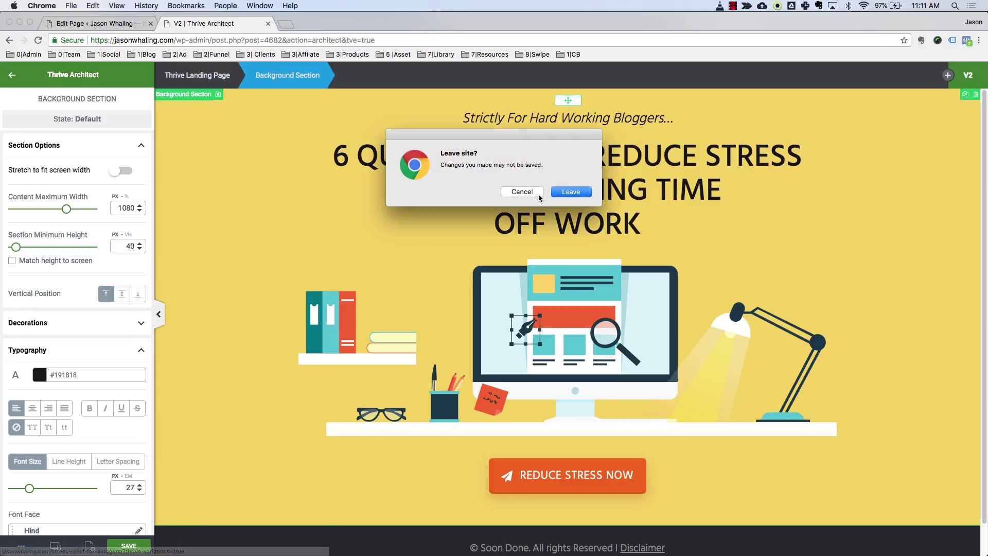
left_click(520, 191)
left_click(136, 551)
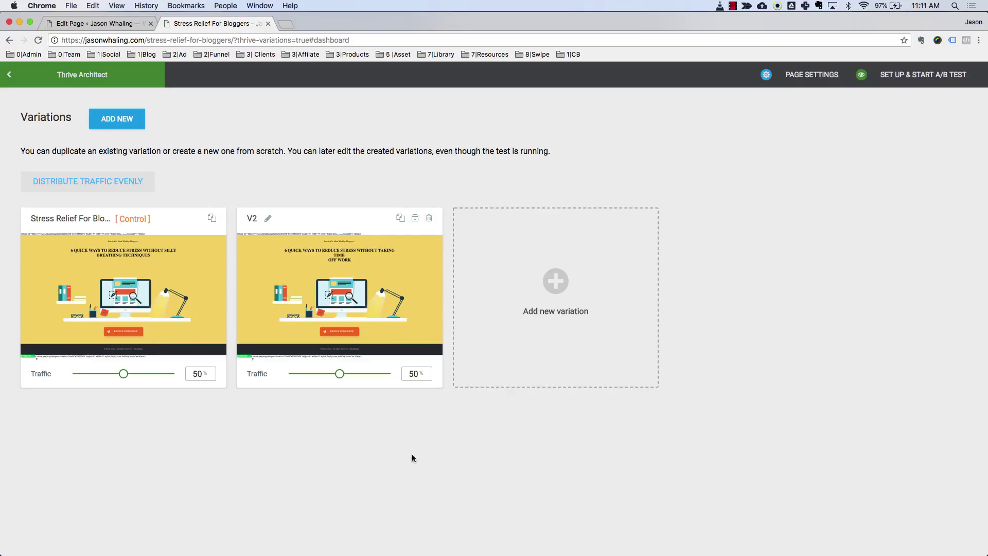
Add a blank 'Variation 3' on the variations dashboard and open it for editing
left_click(555, 286)
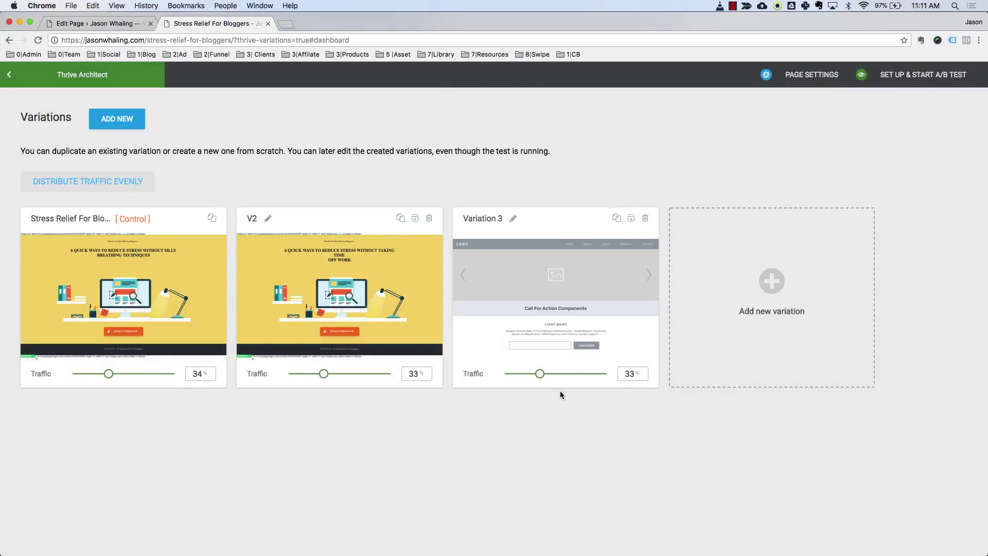
left_click(556, 295)
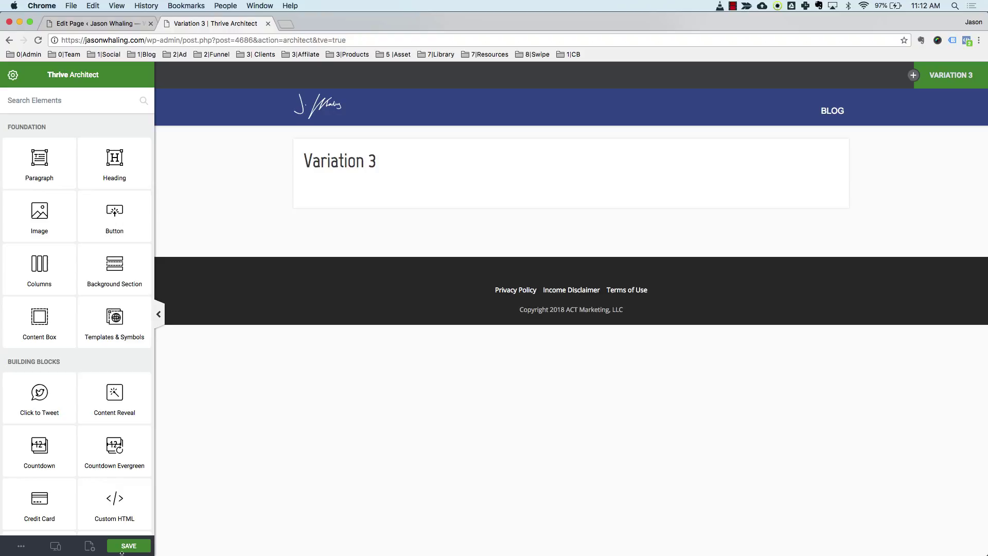
Apply the Mini Squeeze 2 Lead Generation 2 template from Template Setup, filtered by lead generation tag
left_click(89, 545)
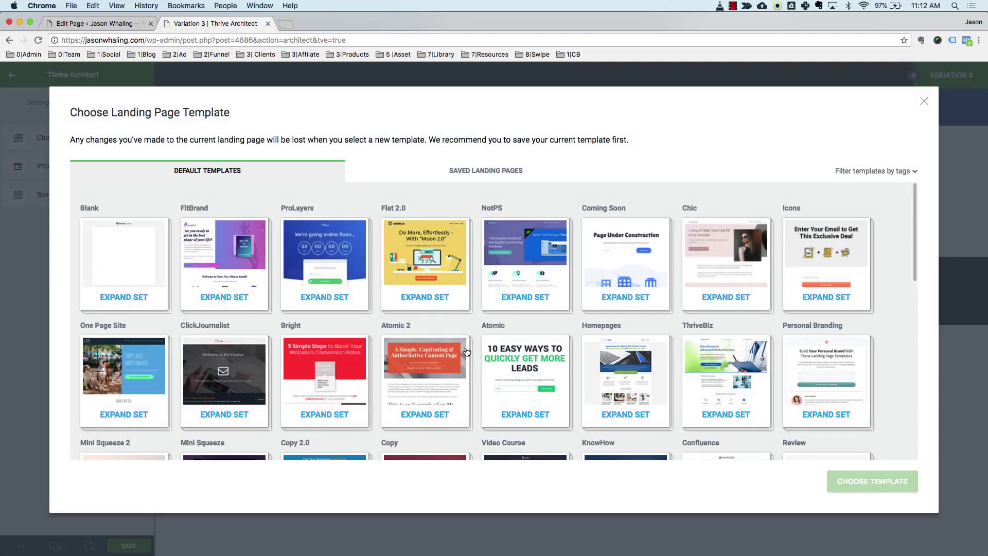
left_click(874, 173)
left_click(790, 235)
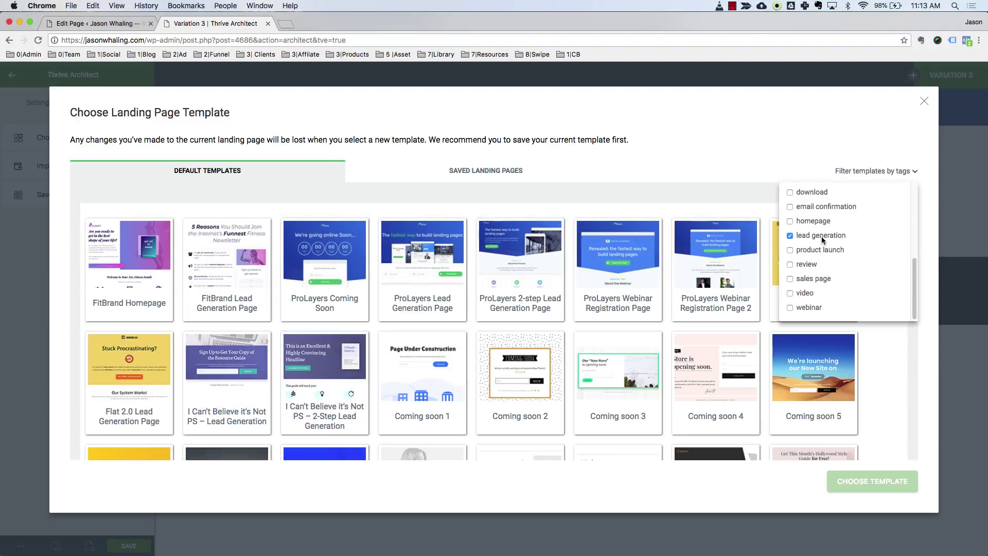
scroll(884, 340, "down", 10)
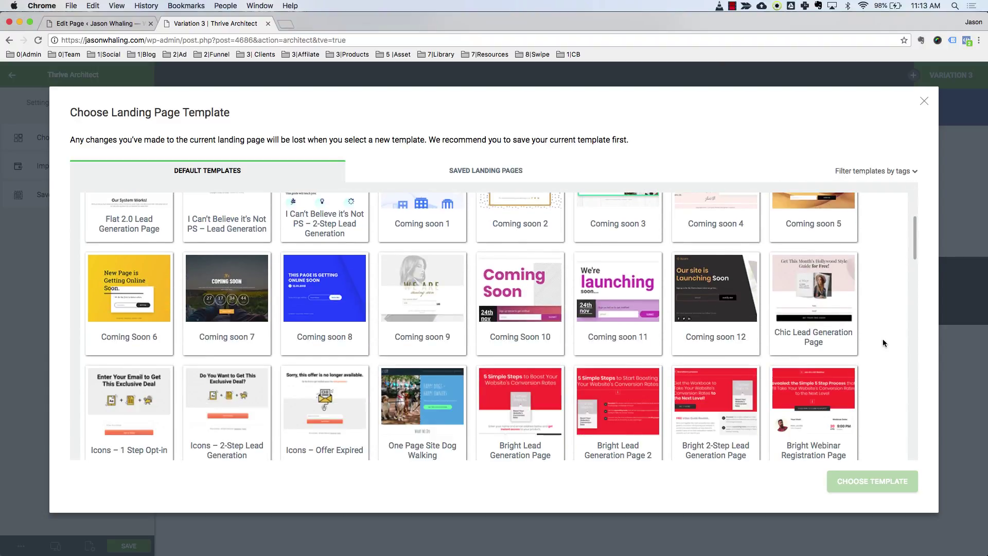
scroll(884, 334, "down", 10)
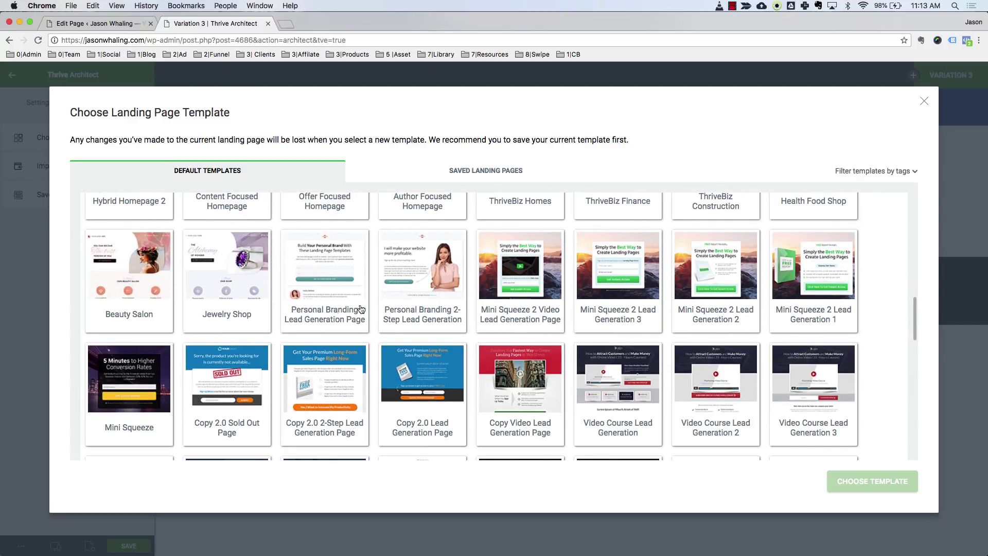
left_click(692, 304)
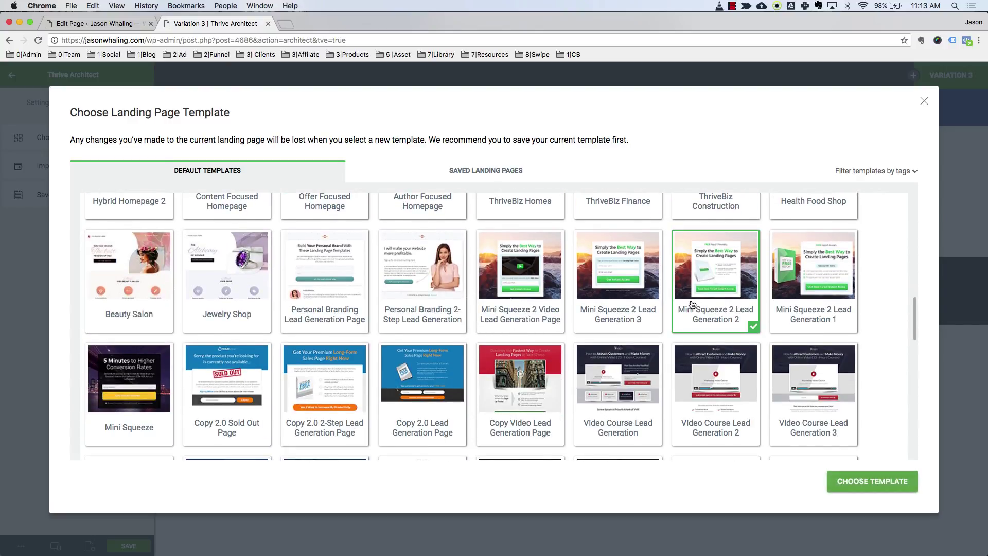
left_click(839, 481)
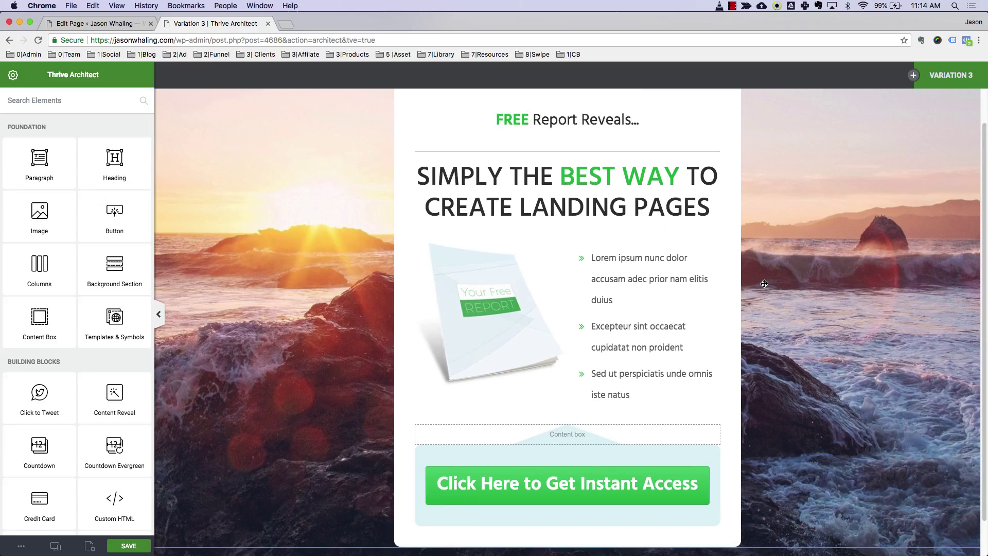
Paste the headline 'How to Beat the Stress Using 1 Simple Technique' from the notes into the main heading
key("super+Tab")
key("super+Tab")
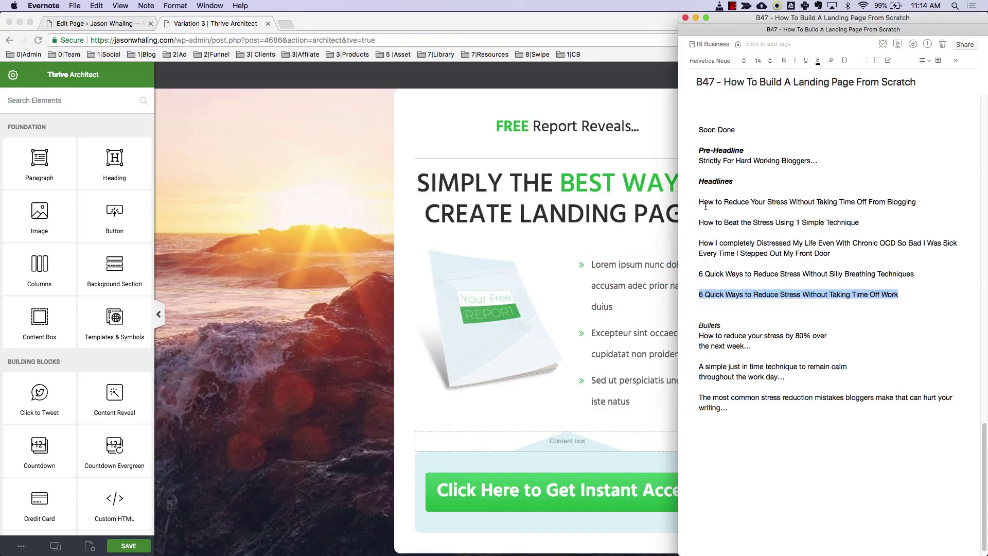
left_click_drag(697, 222, 871, 217)
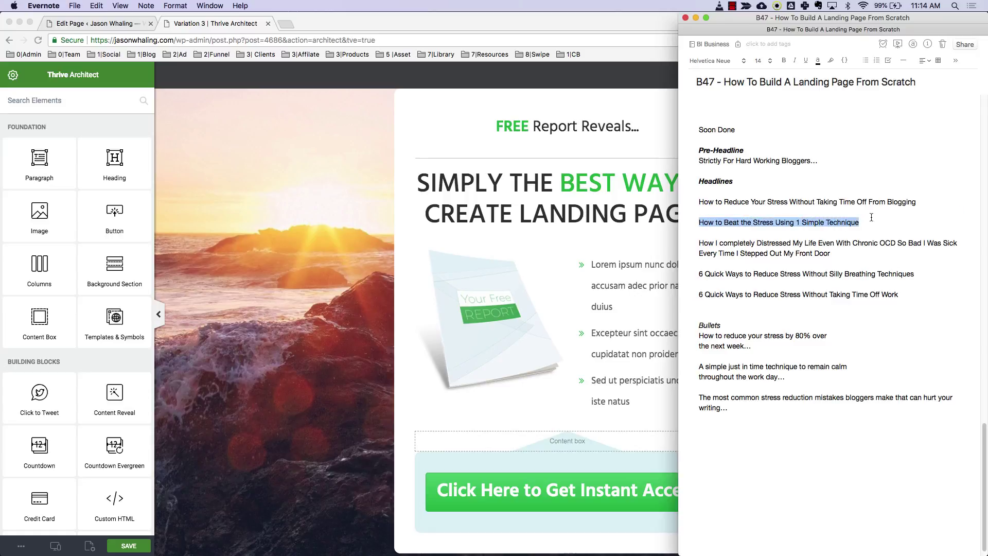
key("super+c")
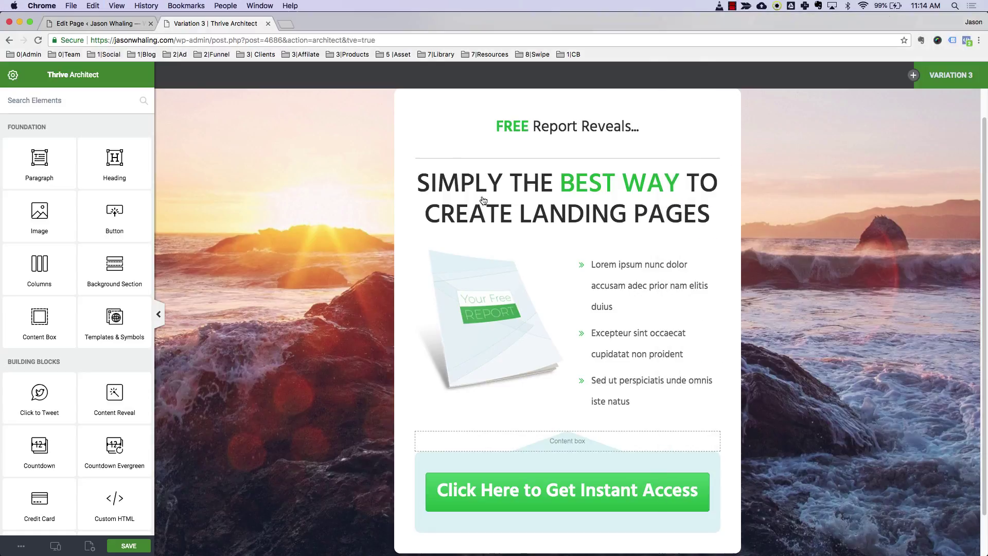
left_click(484, 202)
left_click(712, 211)
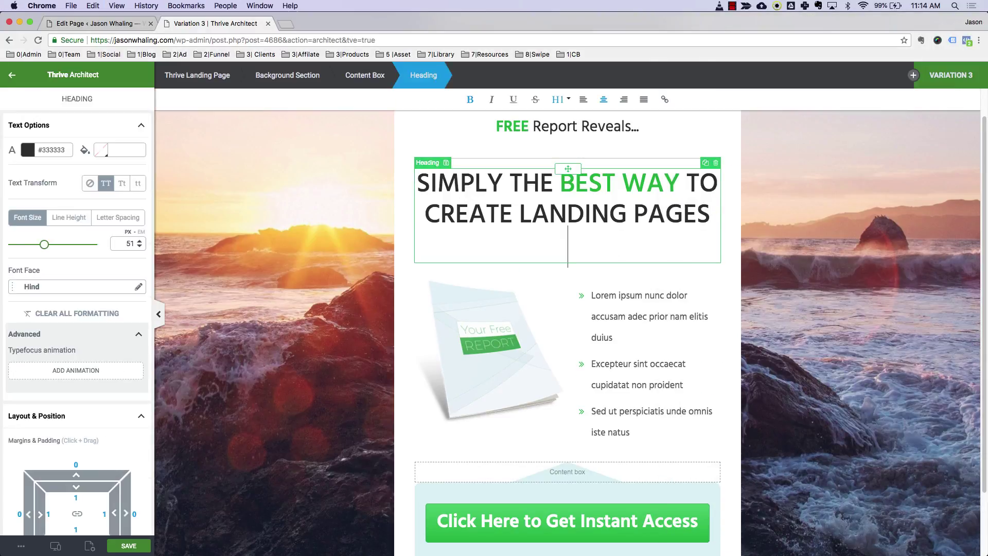
key("super+v")
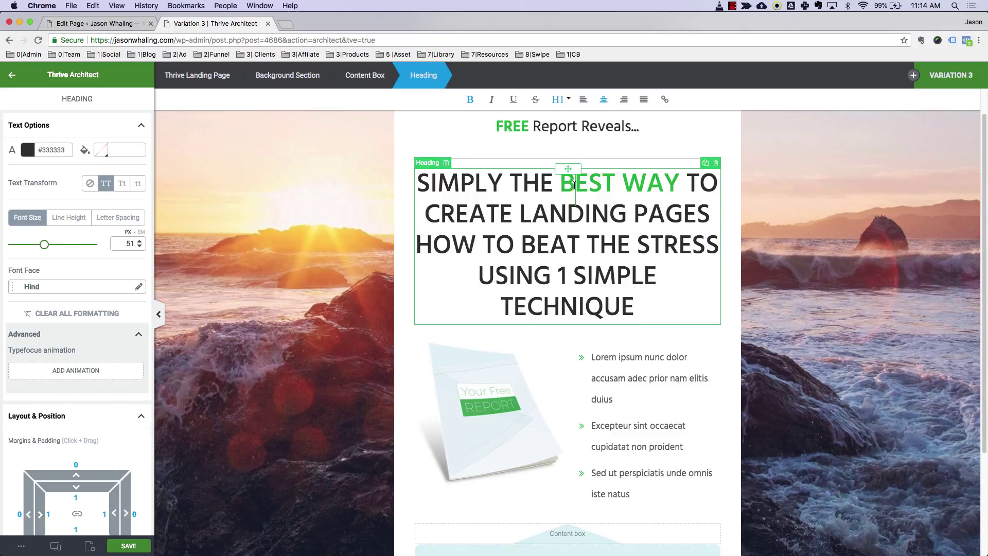
Colour the words '1 SIMPLE' in the heading green (#26b745)
left_click(29, 150)
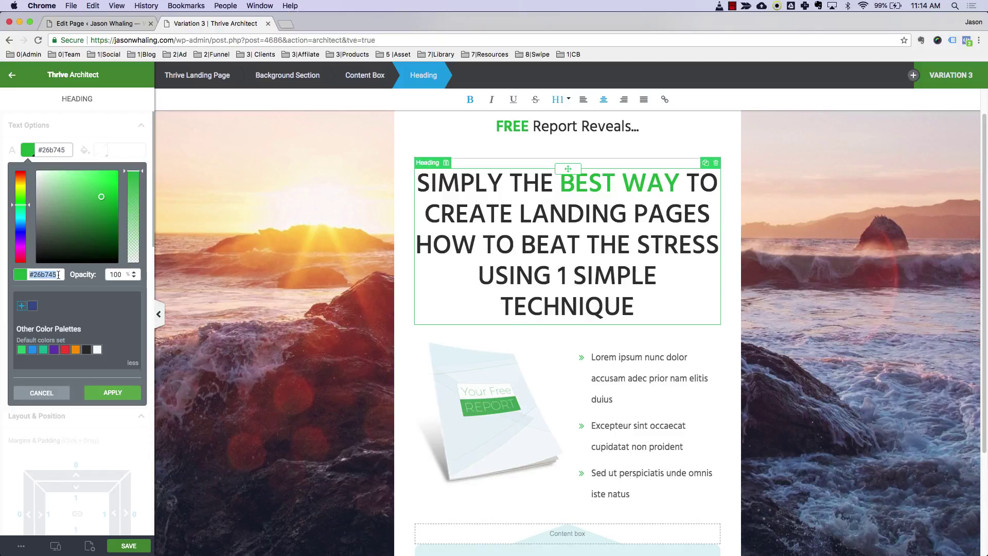
left_click(42, 393)
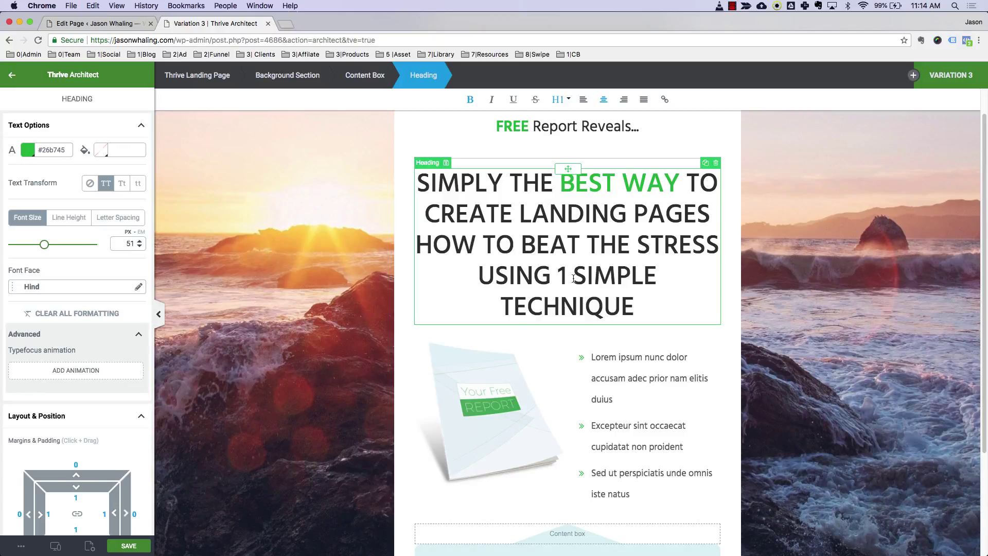
left_click_drag(560, 274, 652, 276)
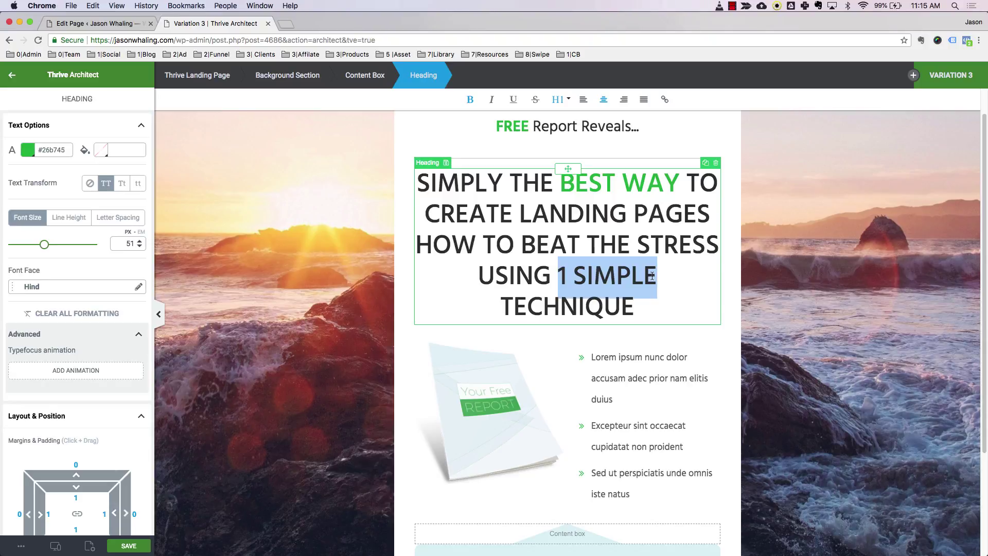
left_click(25, 153)
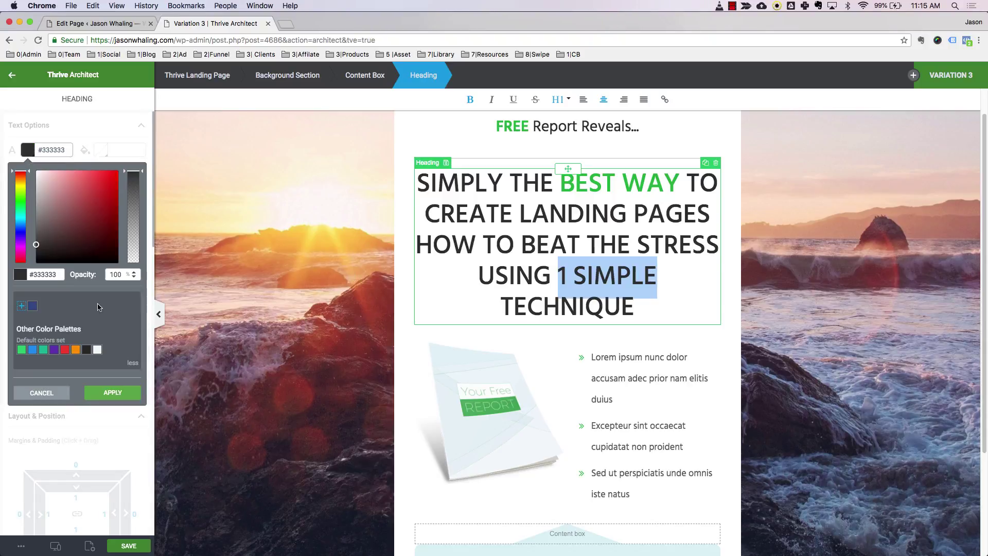
key("super+v")
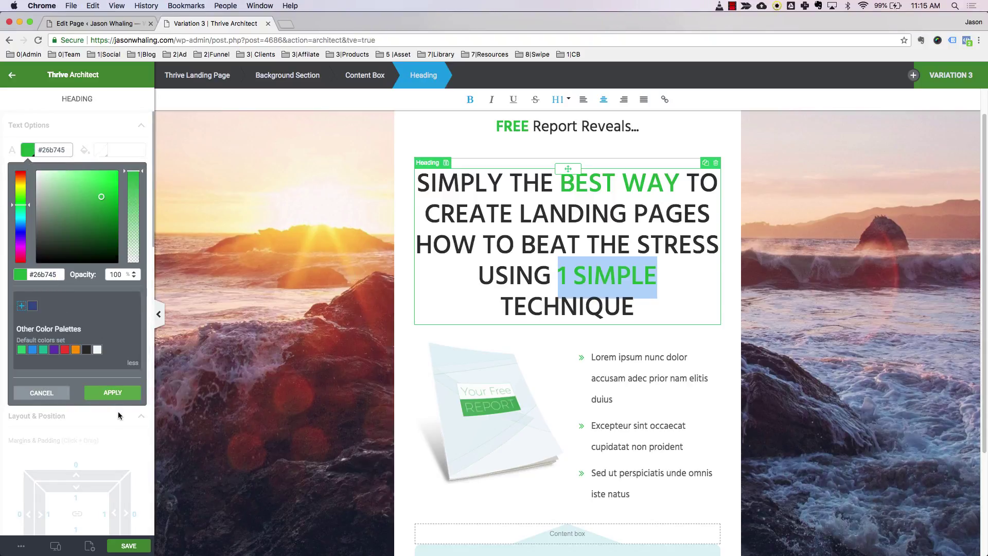
left_click(112, 392)
left_click(495, 278)
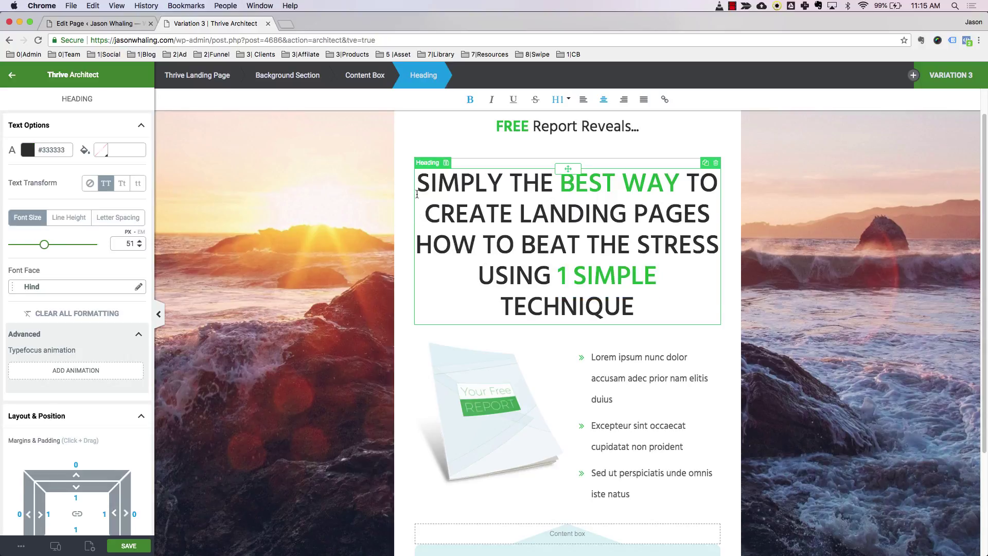
Delete the old 'SIMPLY THE BEST WAY TO CREATE LANDING PAGES' words and the leftover empty line
left_click_drag(419, 184, 707, 217)
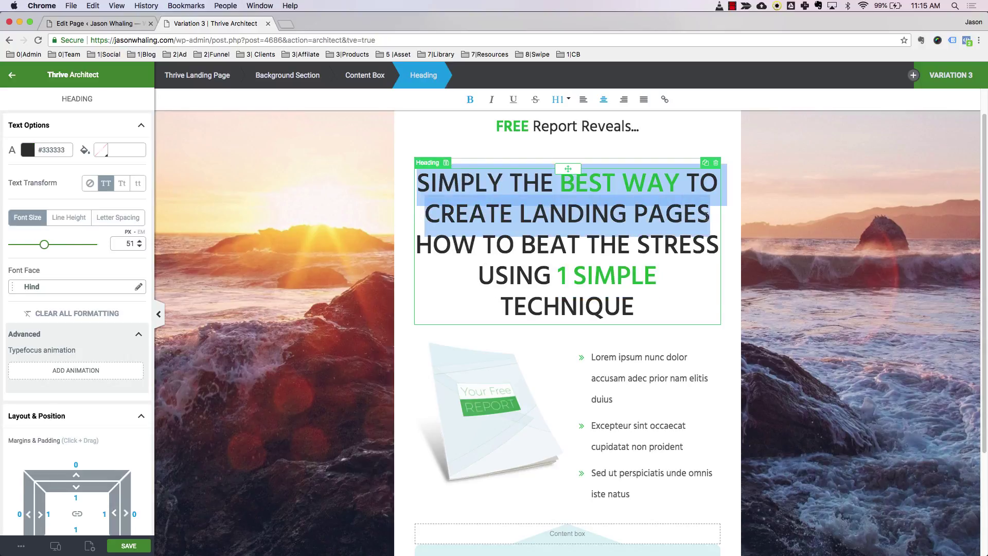
key("BackSpace")
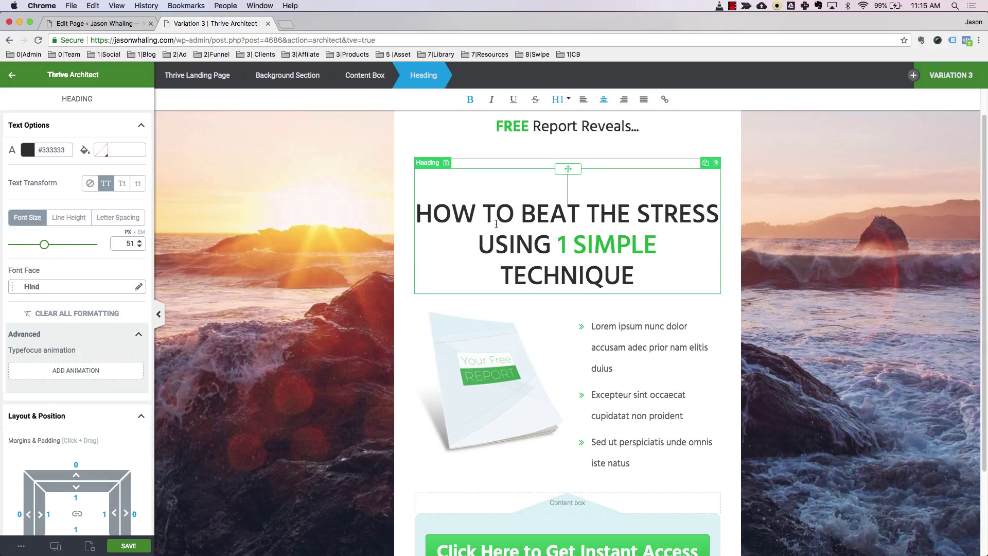
key("BackSpace")
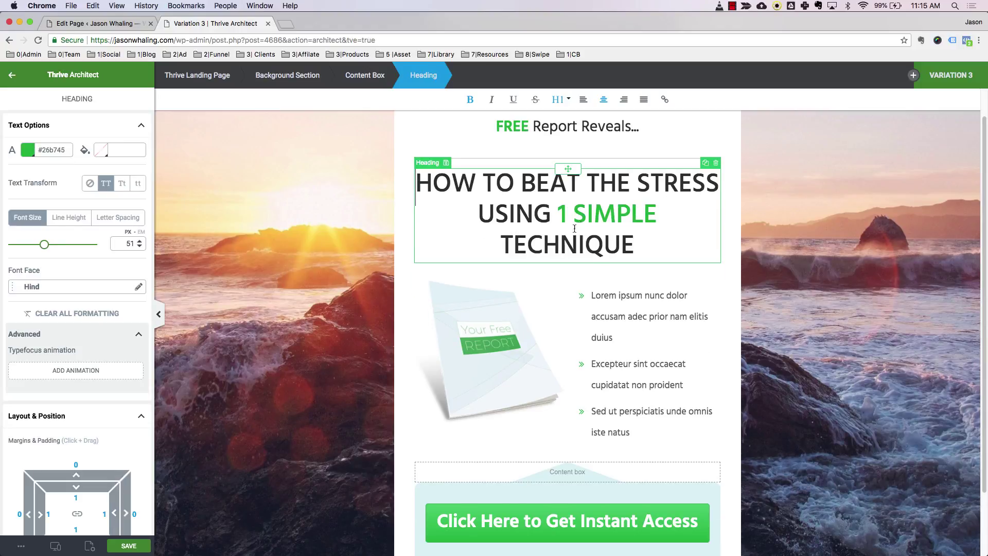
Paste the 'Strictly For Hard Working Bloggers…' pre-headline from the notes into the FREE Report line
left_click(614, 130)
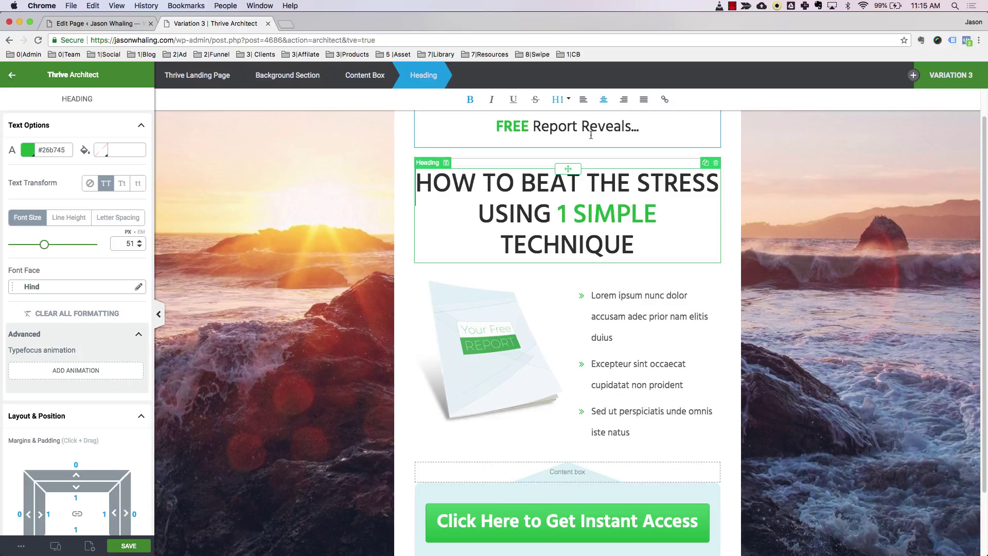
key("super+Tab")
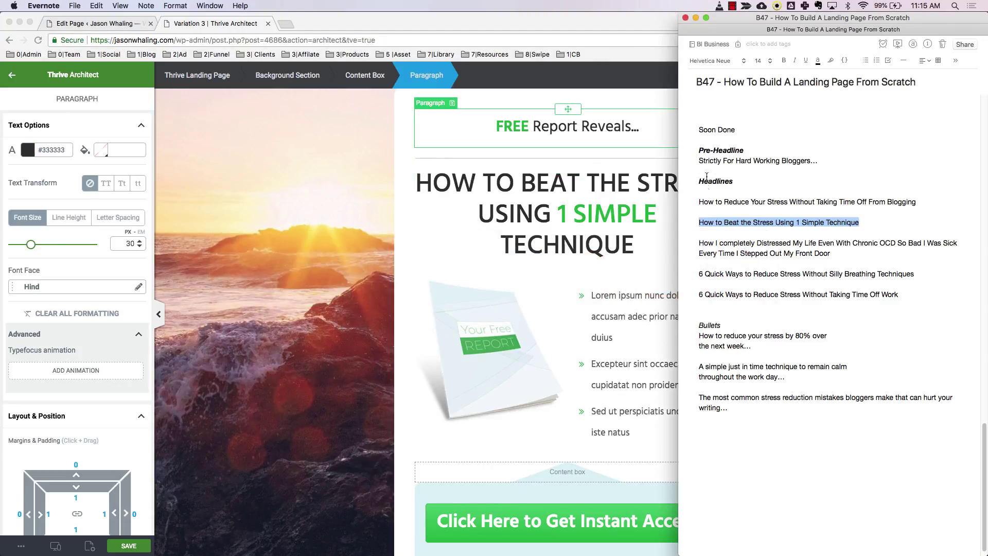
left_click_drag(699, 160, 815, 165)
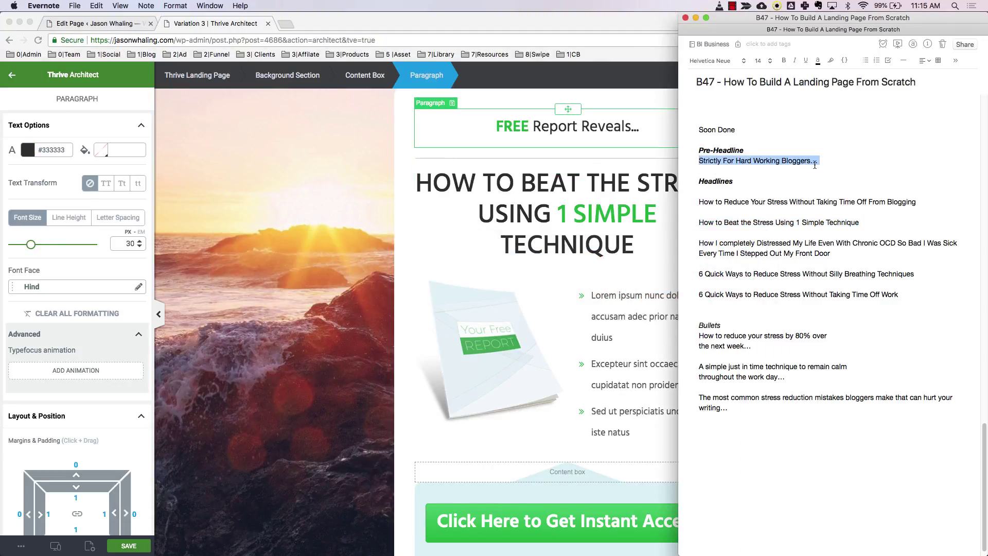
key("super+c")
key("super+Tab")
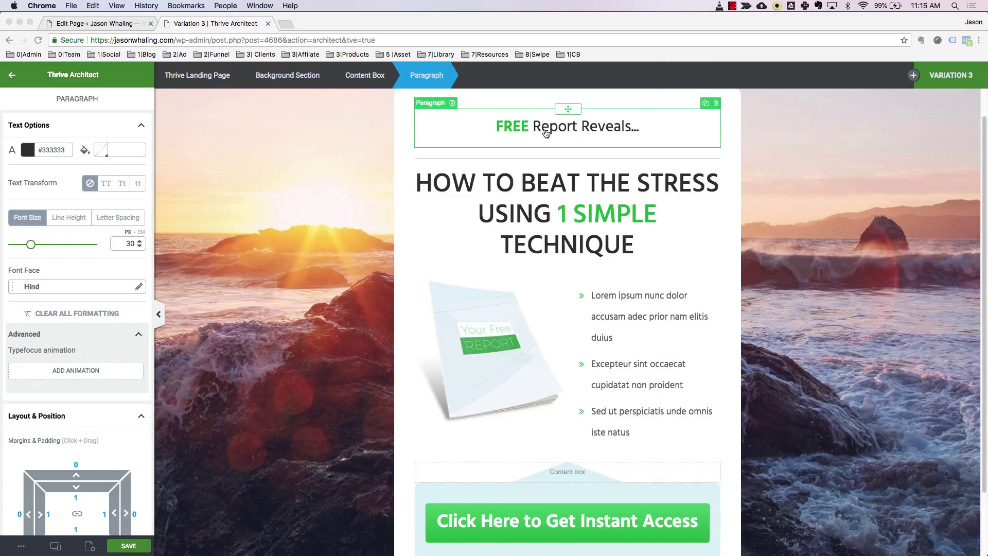
key("super+v")
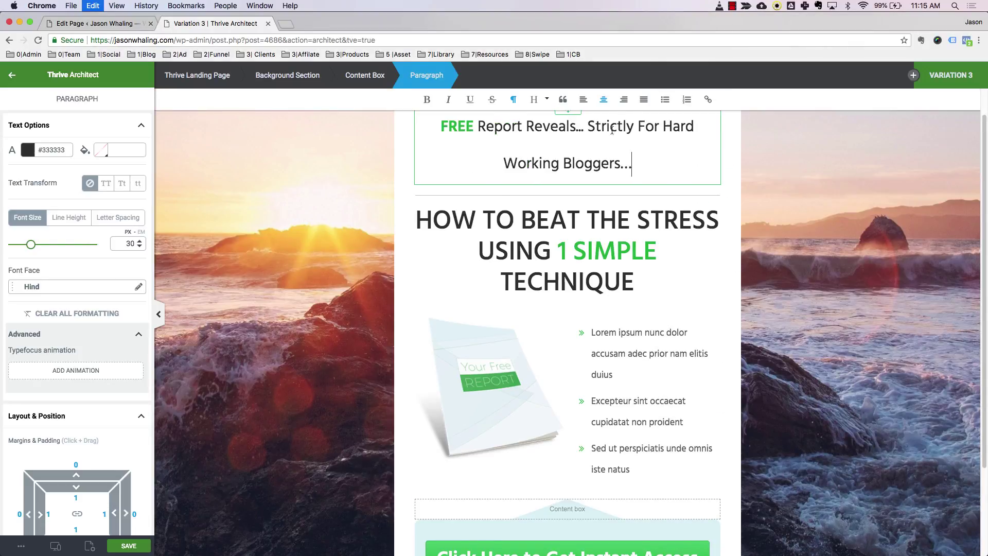
Remove 'FREE Report Reveals…' and make the new pre-headline italic
left_click_drag(531, 133, 450, 131)
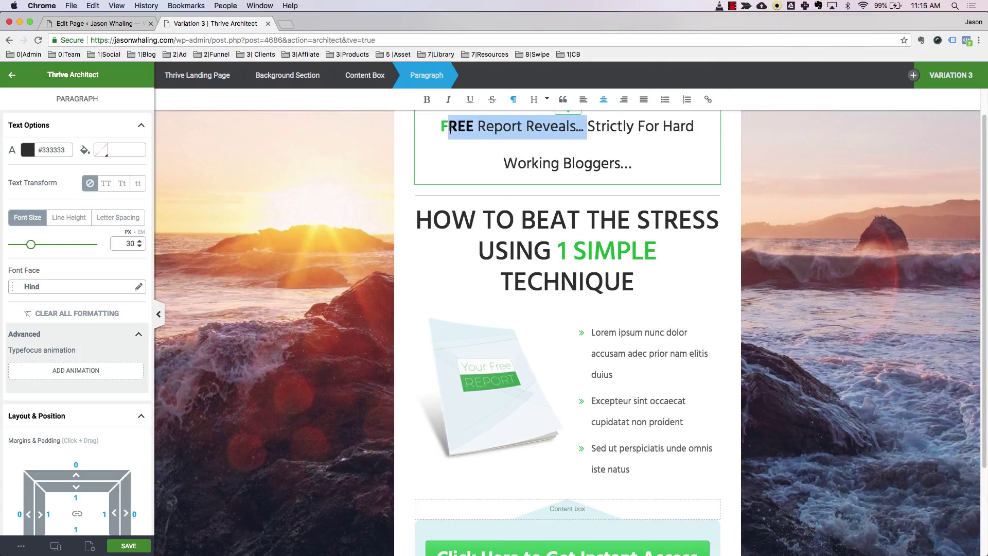
key("BackSpace")
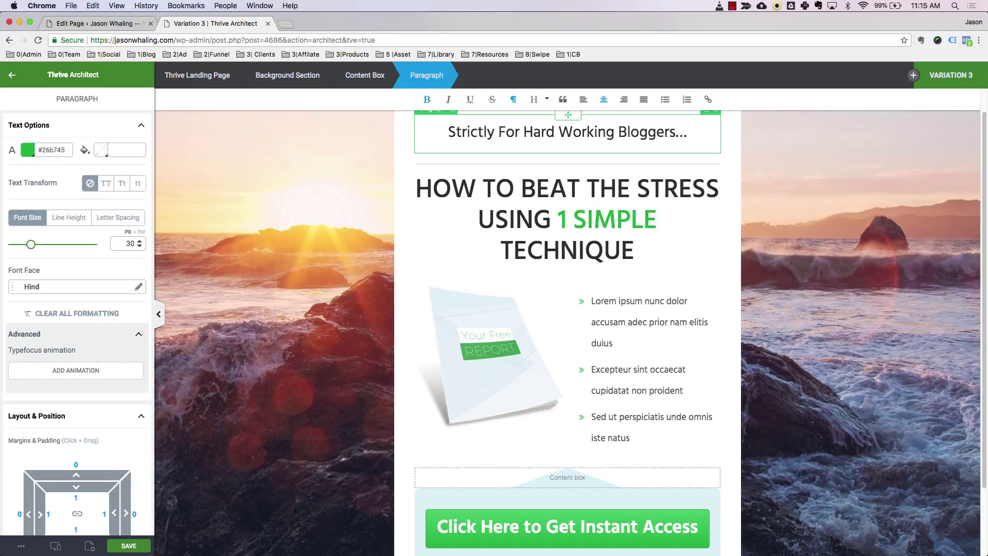
left_click_drag(693, 137, 448, 133)
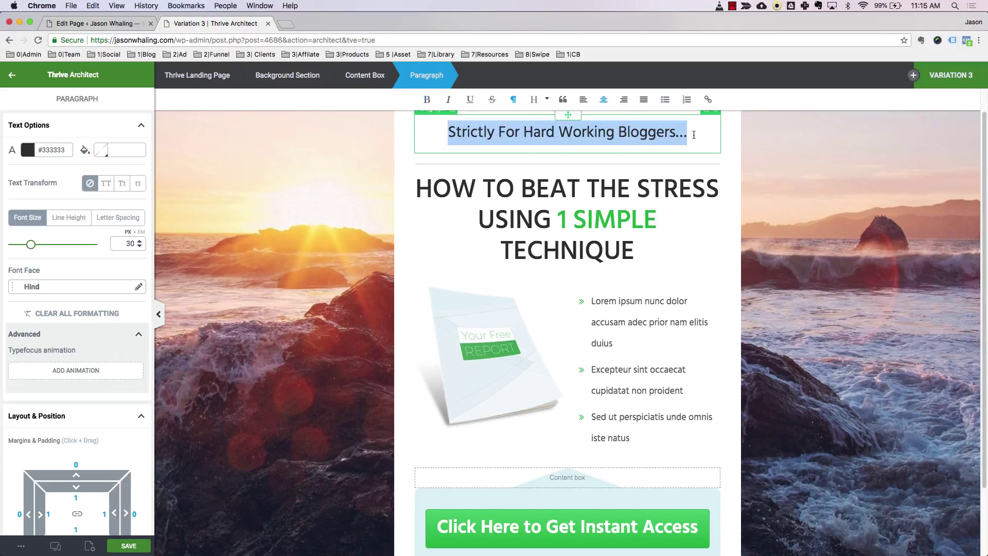
left_click(450, 100)
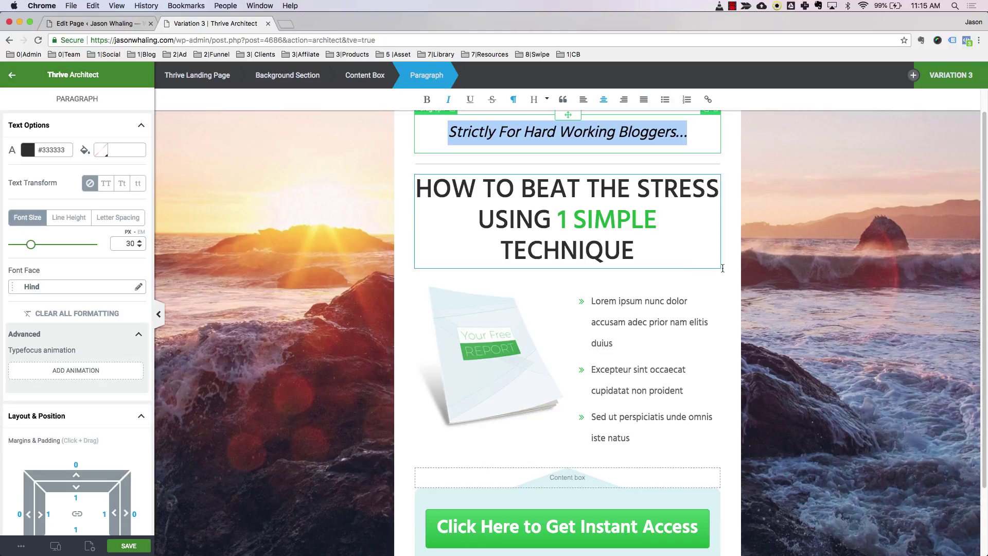
left_click(772, 261)
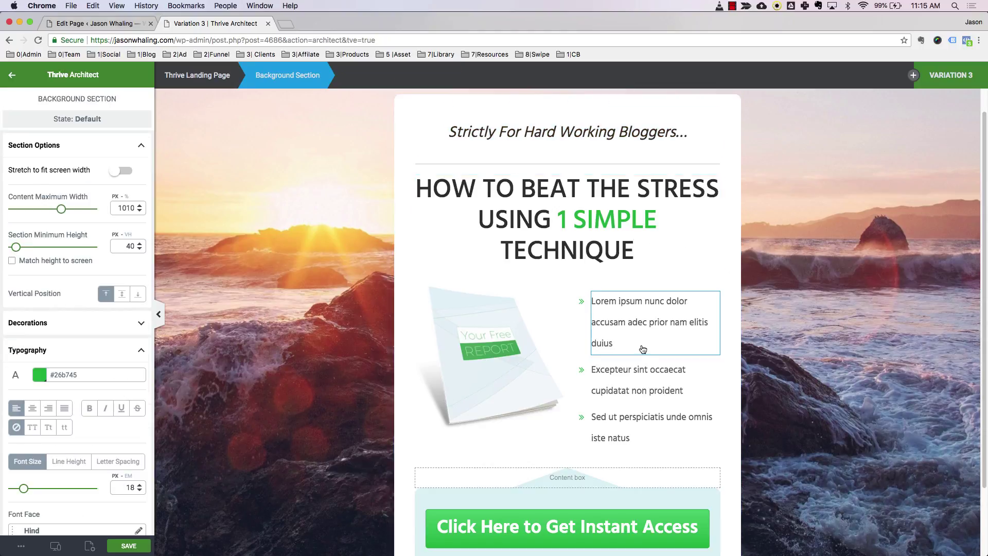
Replace the first Lorem ipsum bullet with the first stress-reduction bullet copied from the notes
scroll(646, 325, "down", 1)
key("super+Tab")
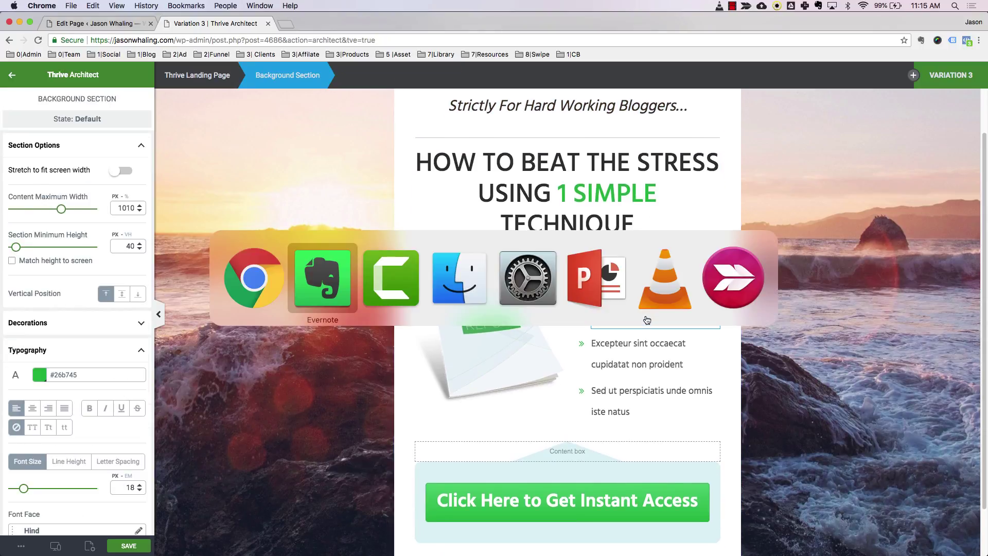
scroll(722, 346, "down", 1)
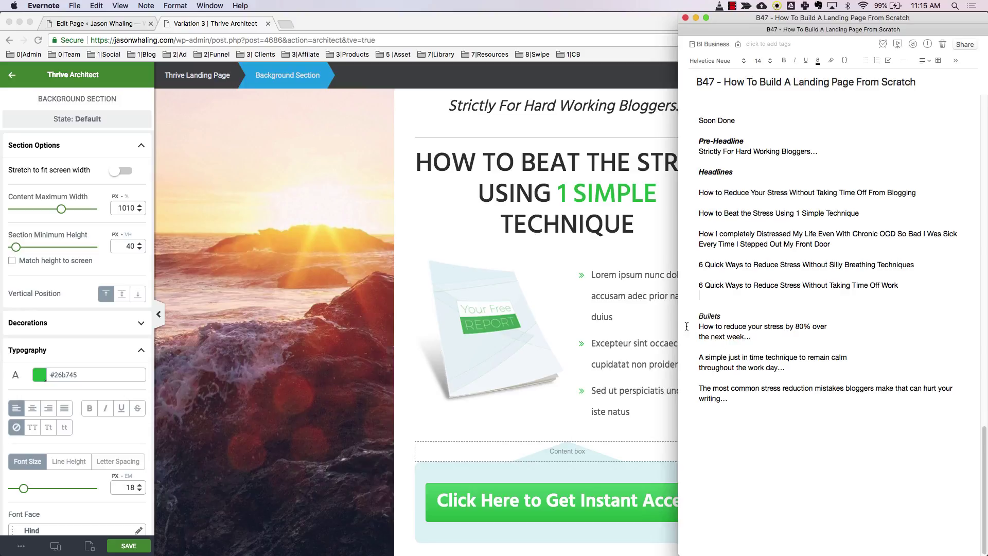
left_click_drag(698, 325, 755, 338)
key("super+c")
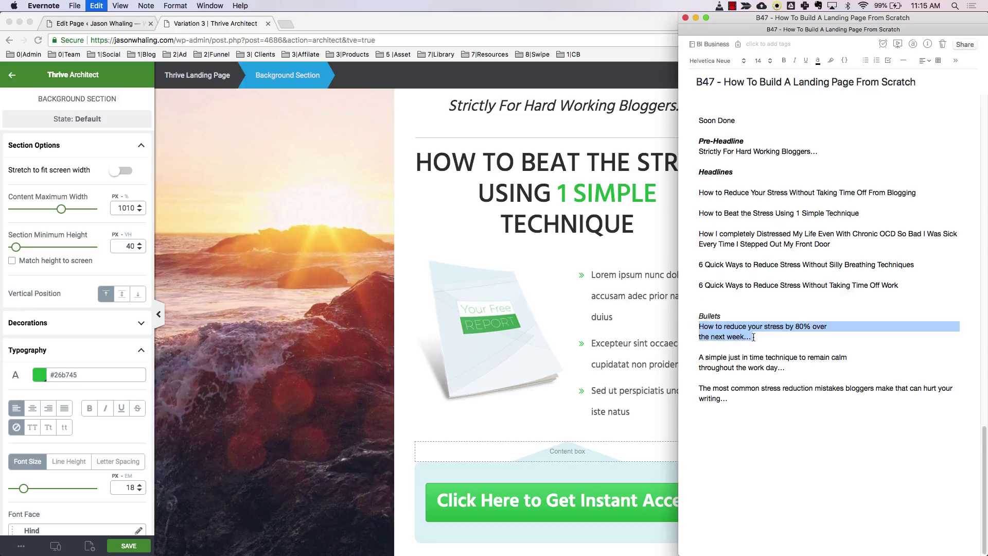
left_click(618, 299)
left_click(620, 299)
triple_click(620, 298)
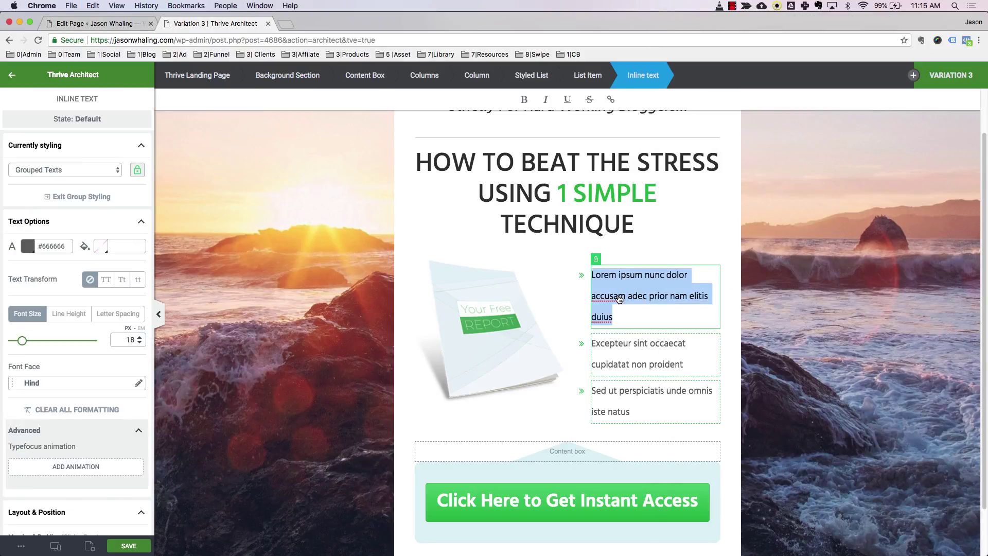
key("super+v")
key("super+Tab")
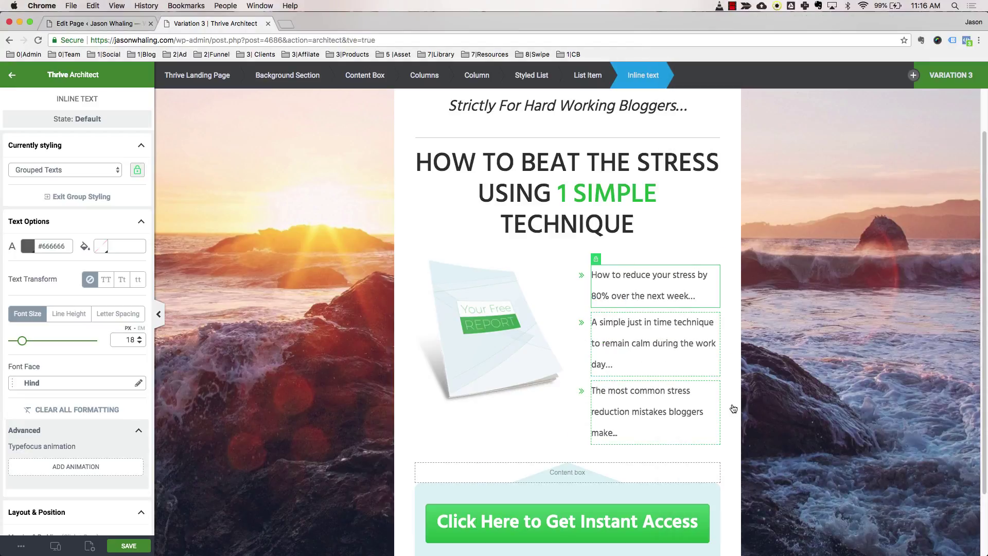
left_click(733, 408)
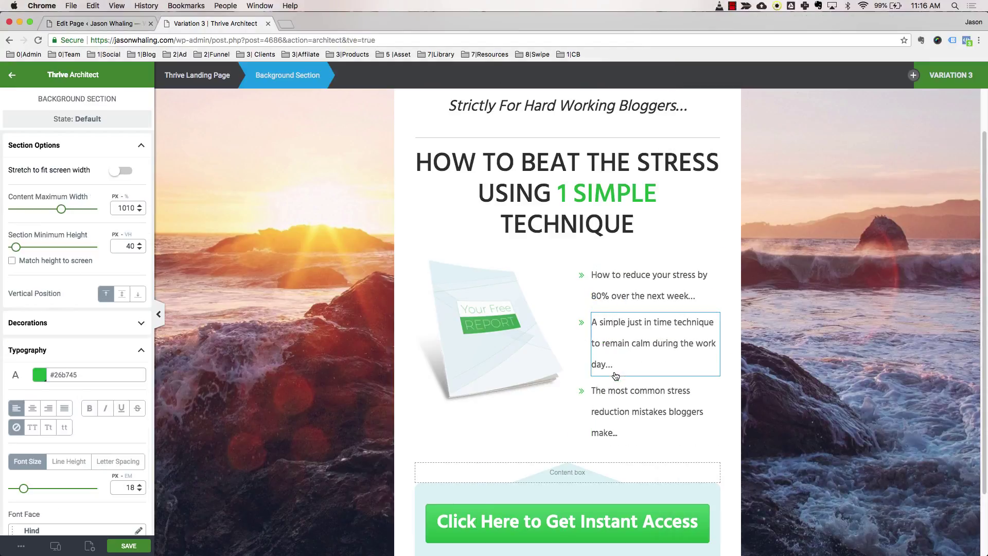
Reduce the bullet column's font size from 18 to 16 px
scroll(669, 356, "down", 3)
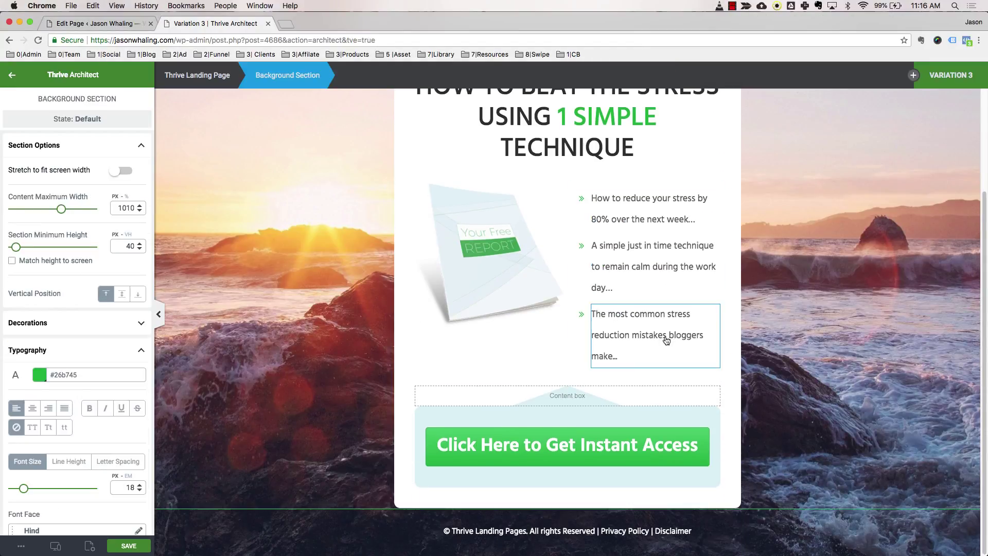
left_click(575, 237)
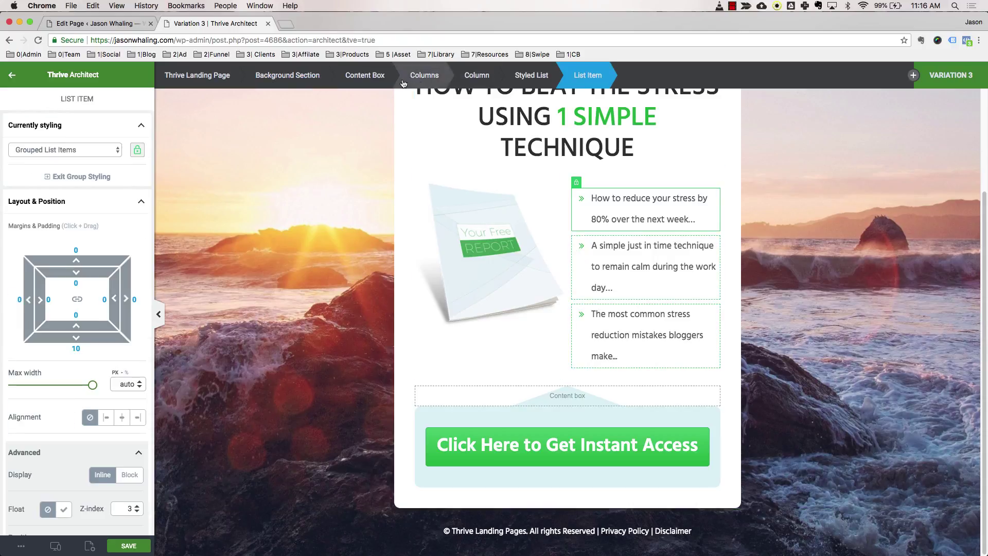
left_click(441, 77)
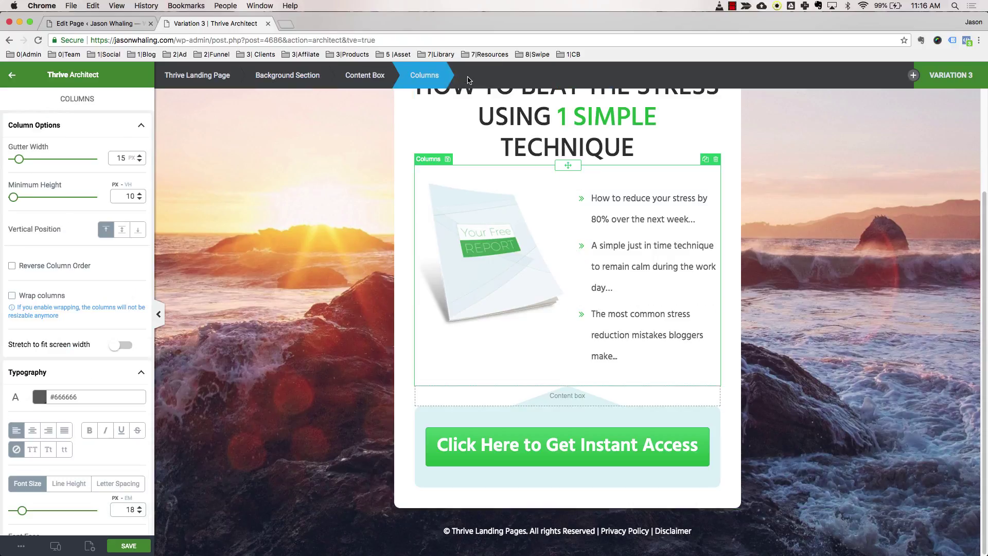
left_click(583, 181)
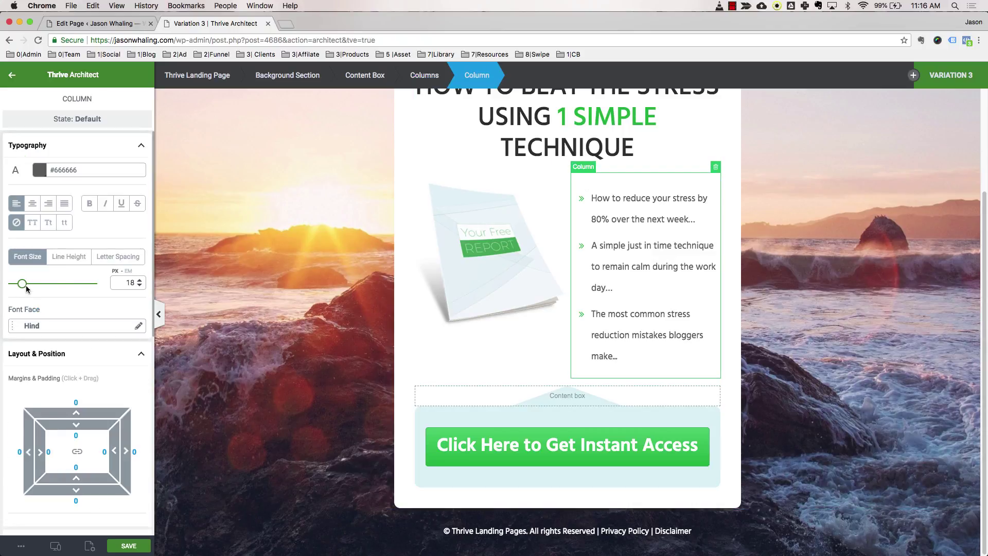
left_click_drag(25, 287, 21, 287)
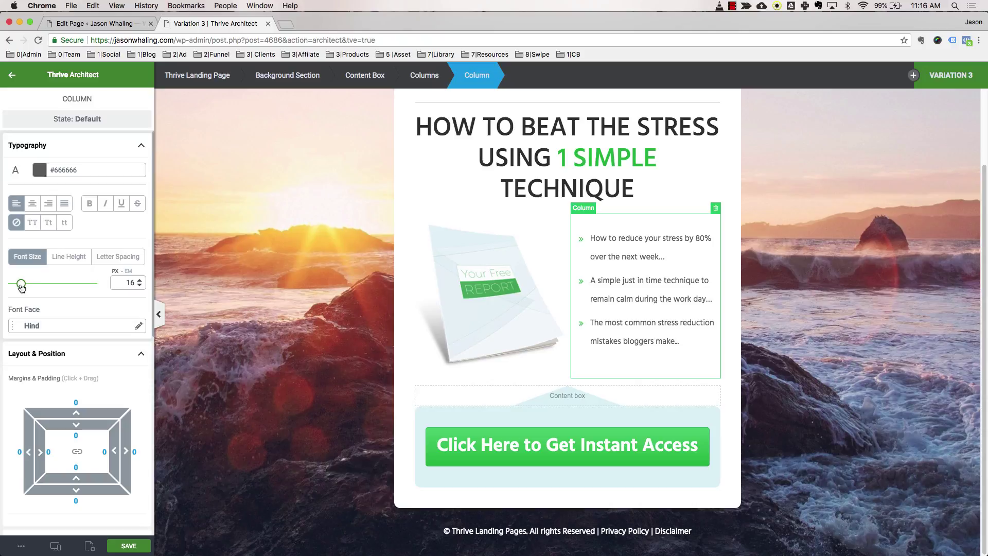
left_click(860, 357)
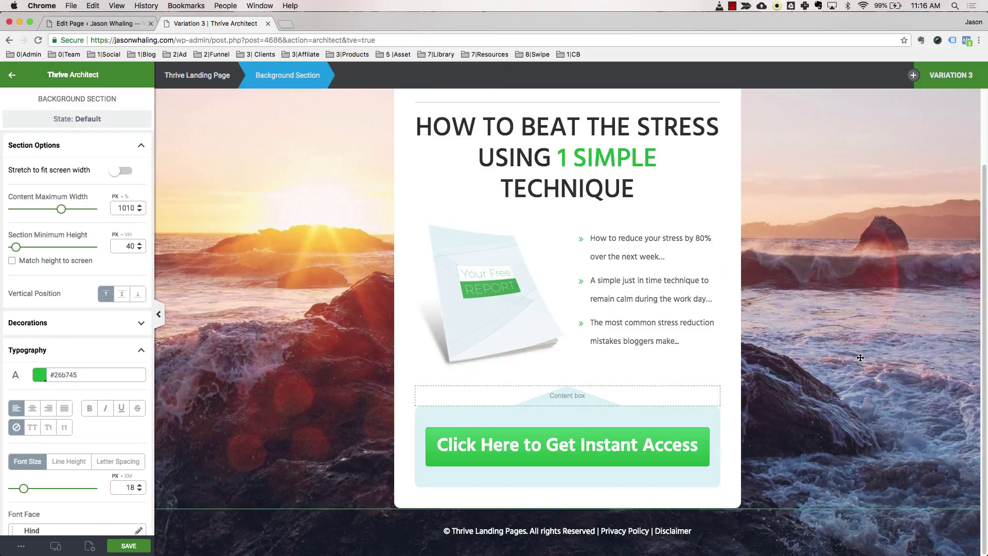
left_click(520, 293)
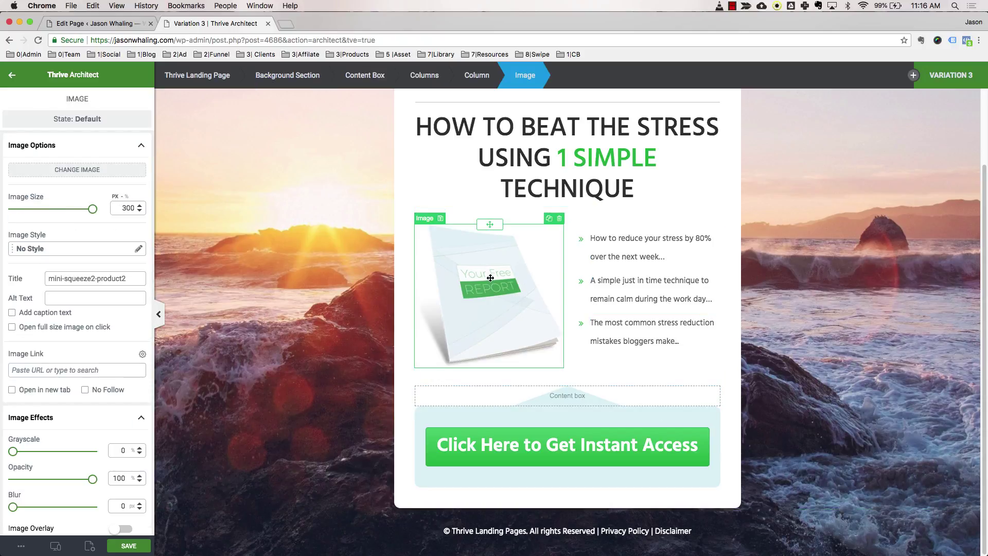
left_click(629, 451)
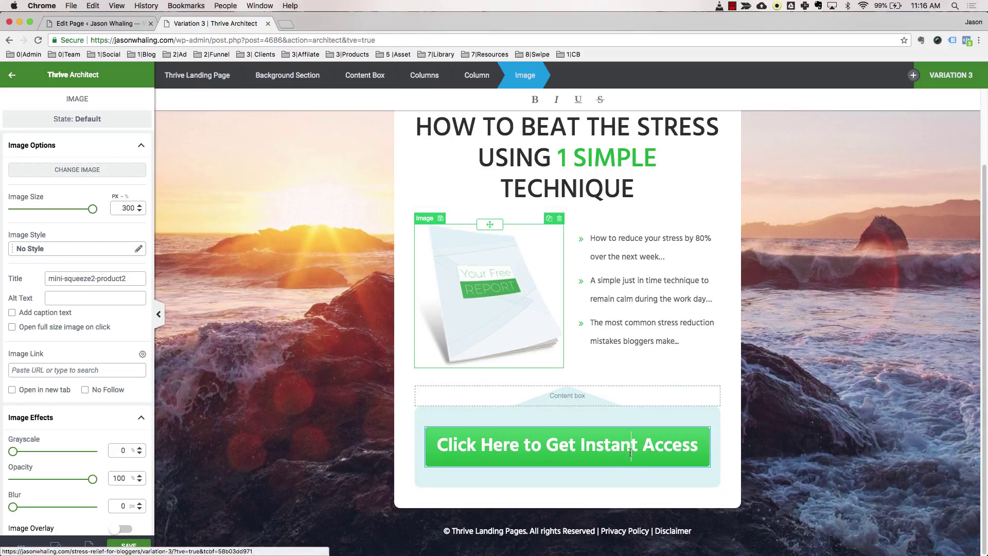
triple_click(606, 447)
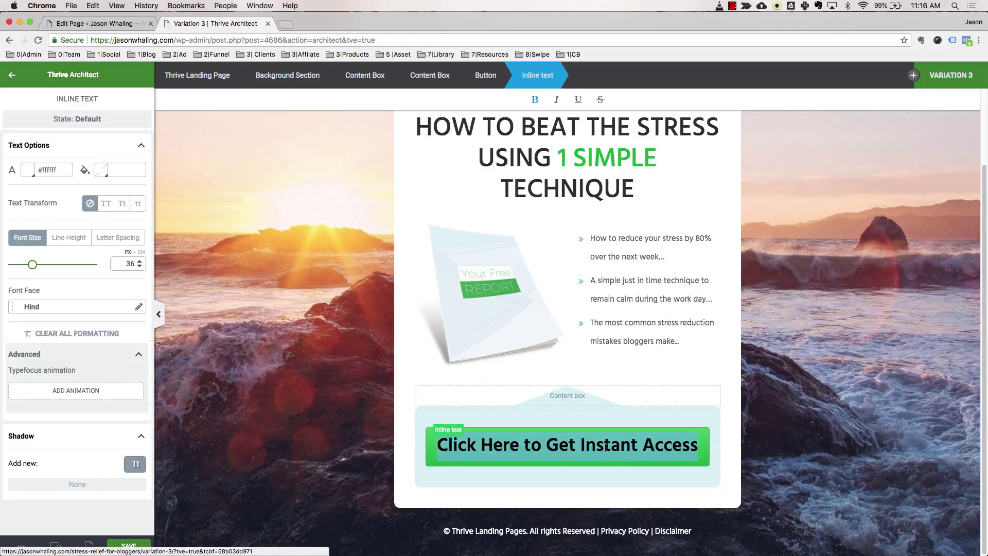
type("Reduc")
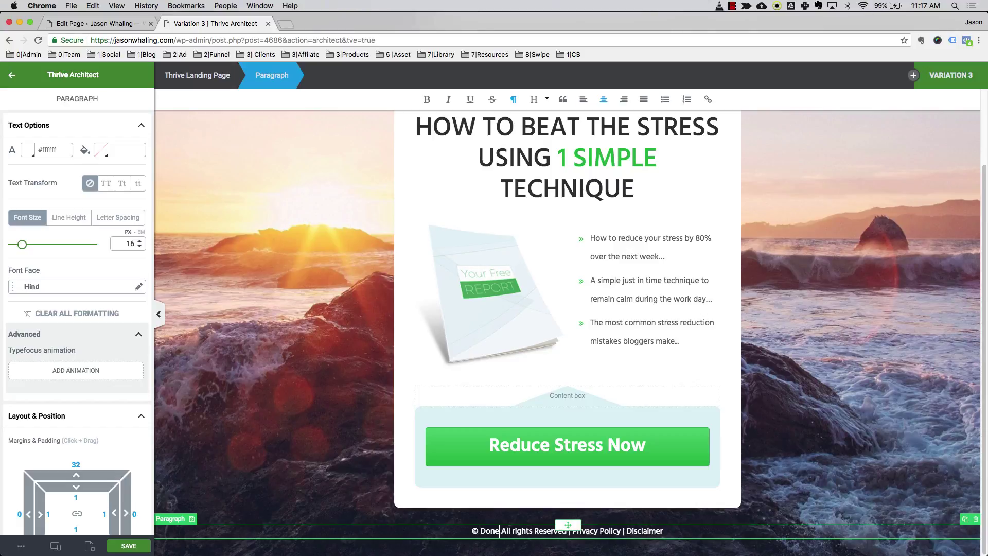
type("Soo")
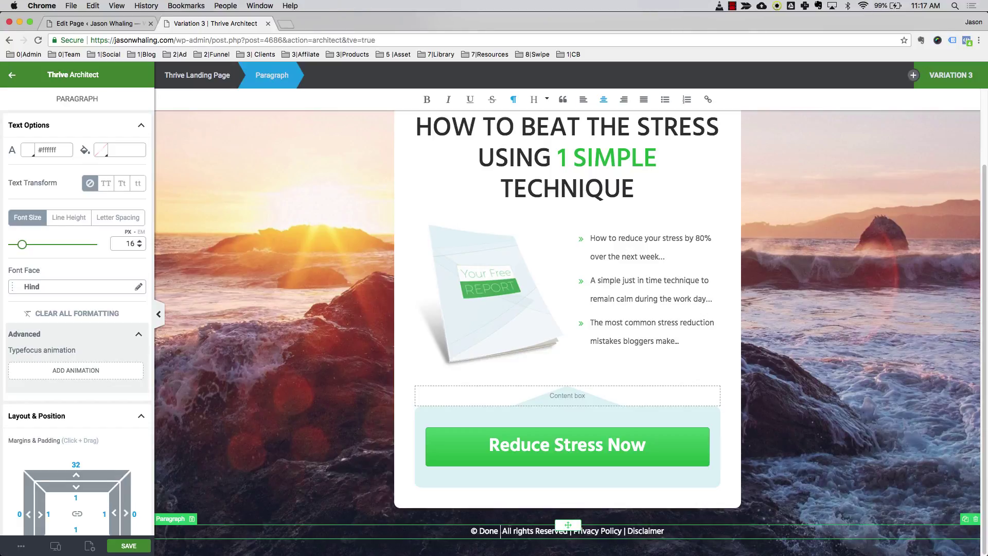
type("n")
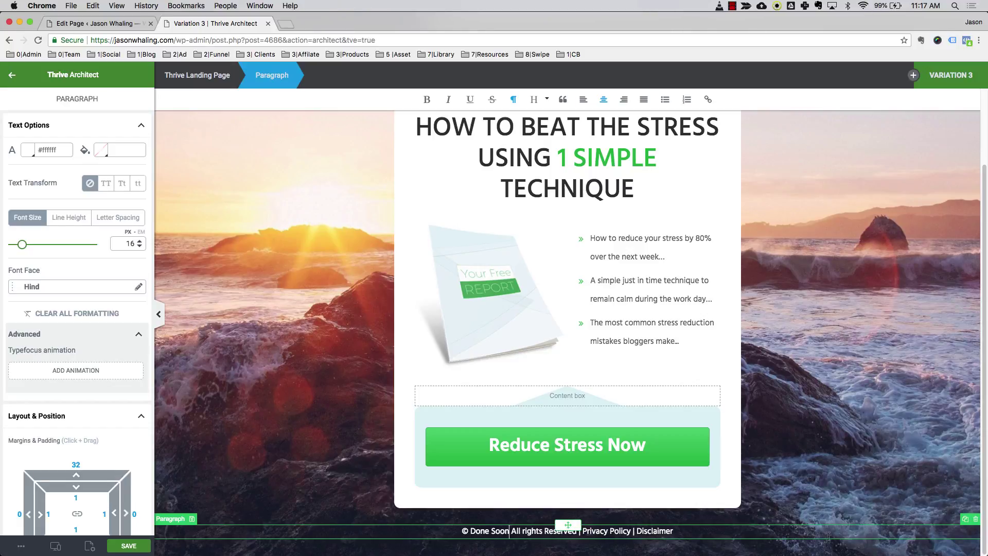
left_click(821, 466)
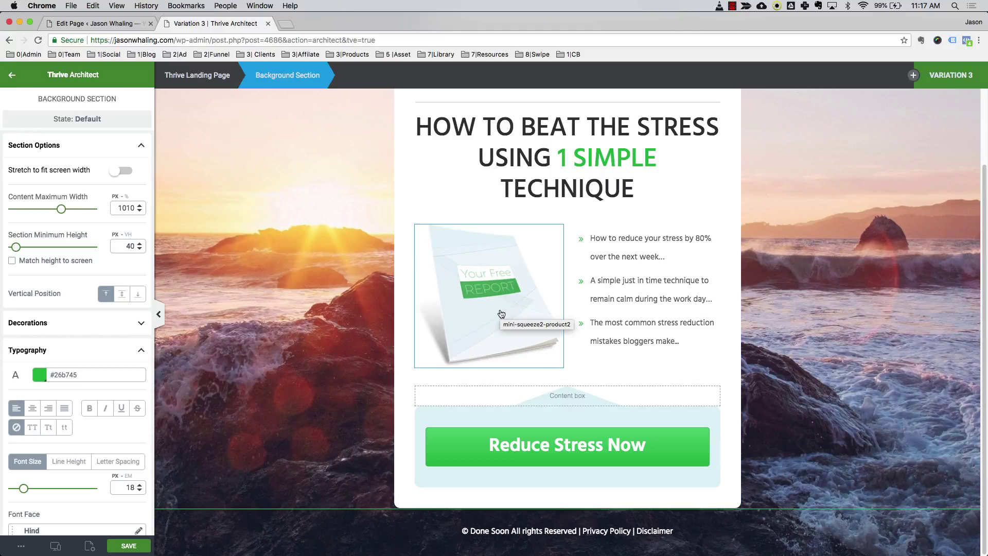
Go to pexels.com in a new tab and open the desk-and-calendar flat-lay photo
key("super+t")
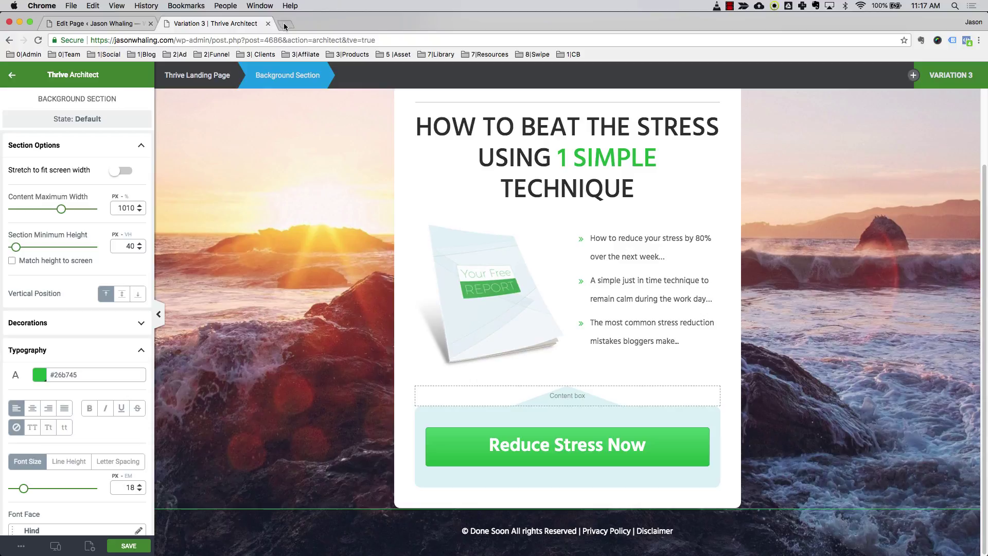
type("pexels.com")
key("Return")
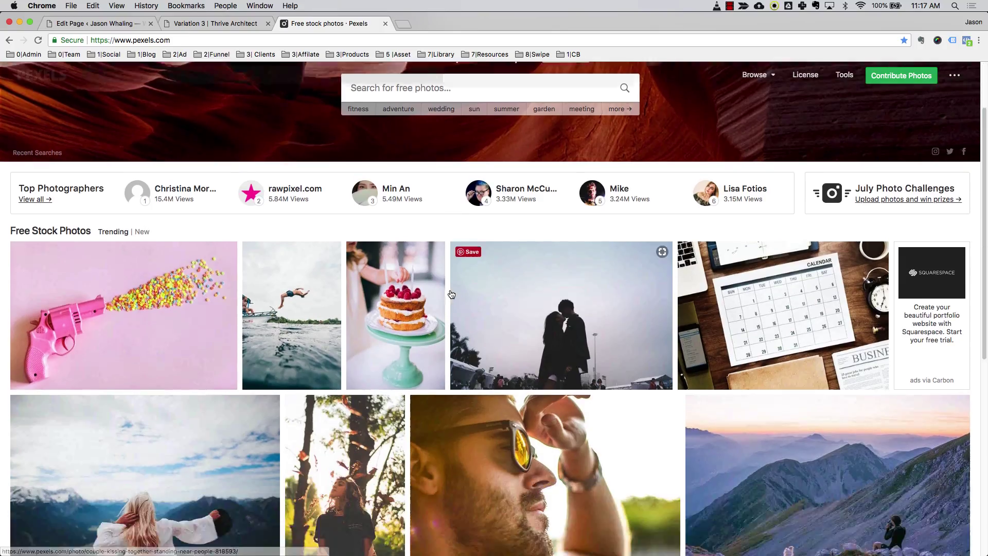
scroll(626, 318, "down", 6)
scroll(626, 319, "down", 12)
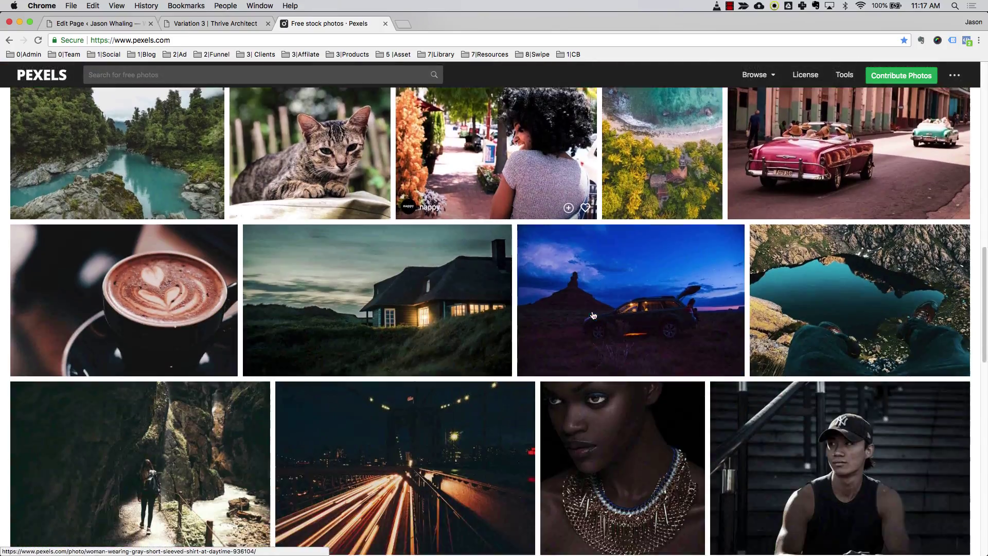
scroll(593, 315, "down", 11)
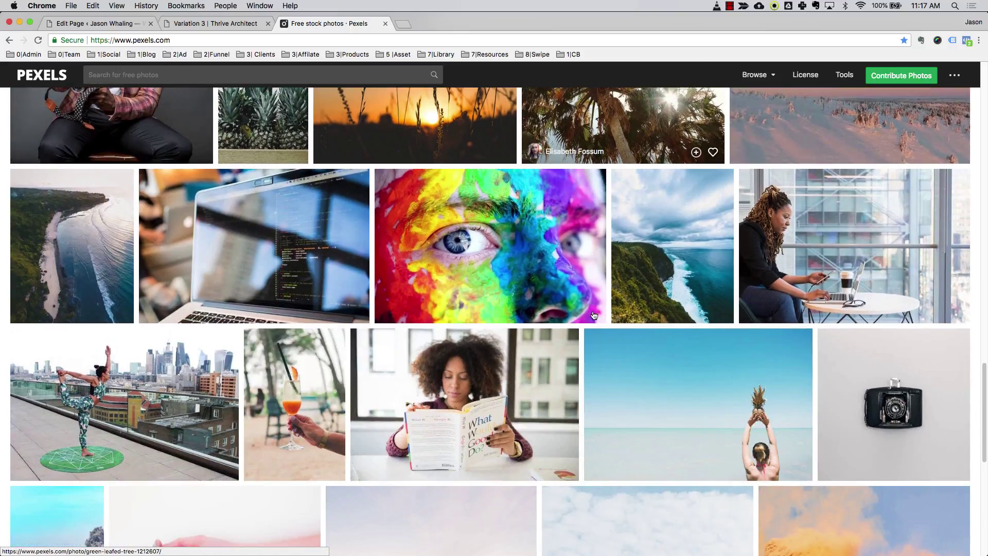
scroll(596, 313, "up", 3)
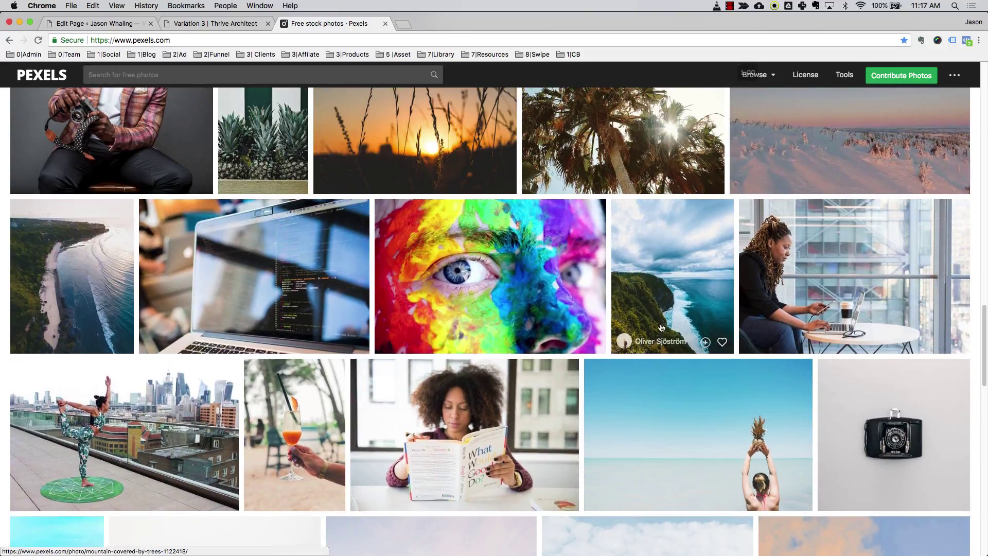
scroll(644, 327, "down", 10)
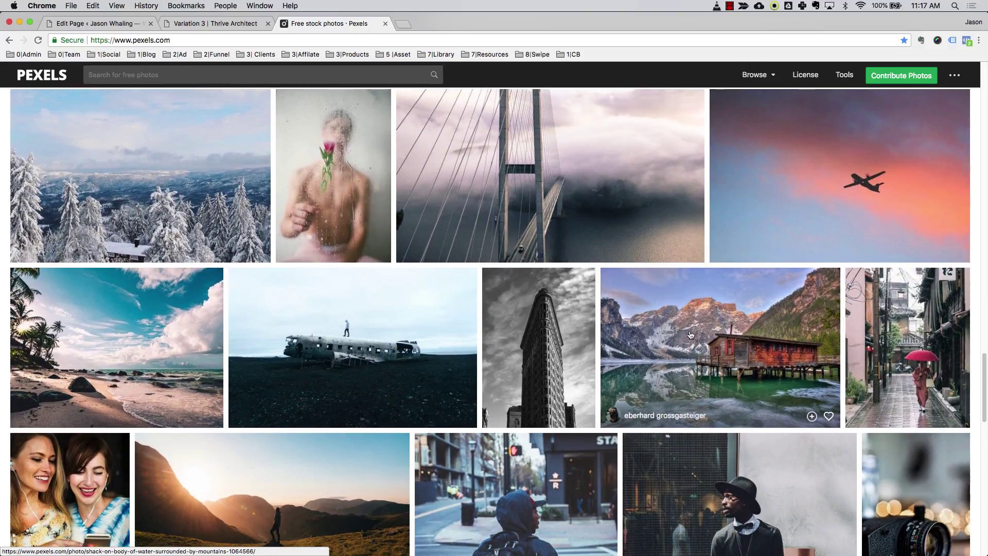
scroll(767, 335, "up", 20)
left_click(804, 306)
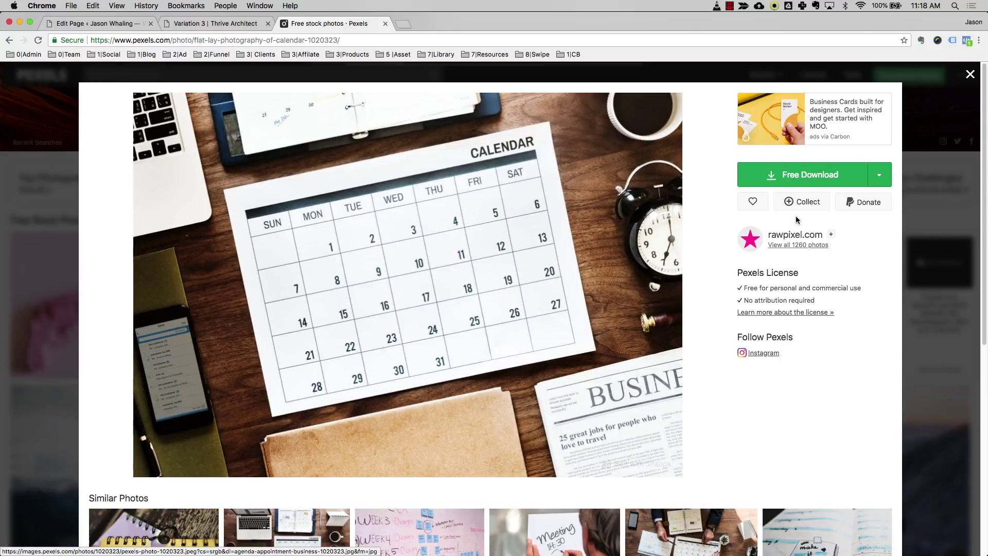
Download the photo at Original size (2500 x 1755 JPG) and return to the editor tab
left_click(879, 177)
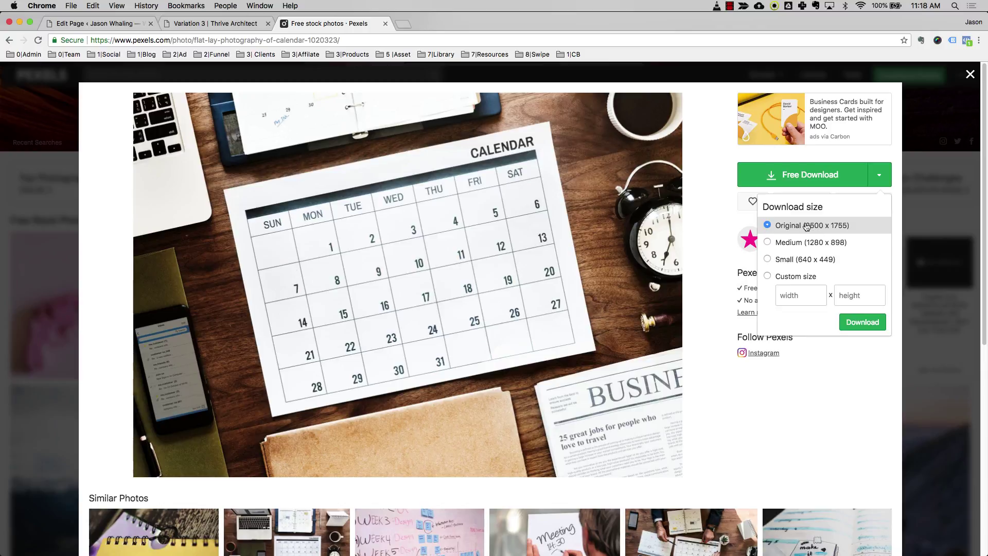
left_click(799, 174)
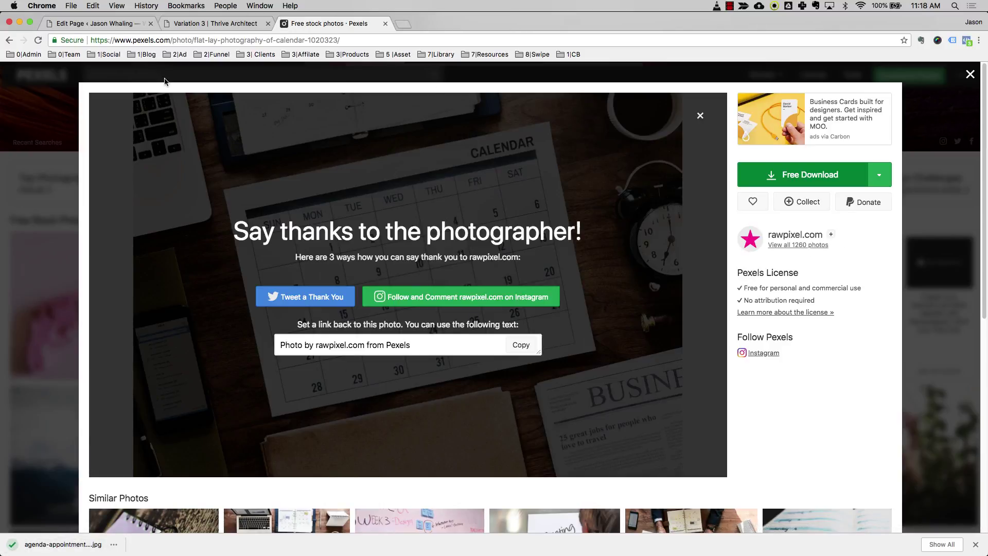
left_click(207, 24)
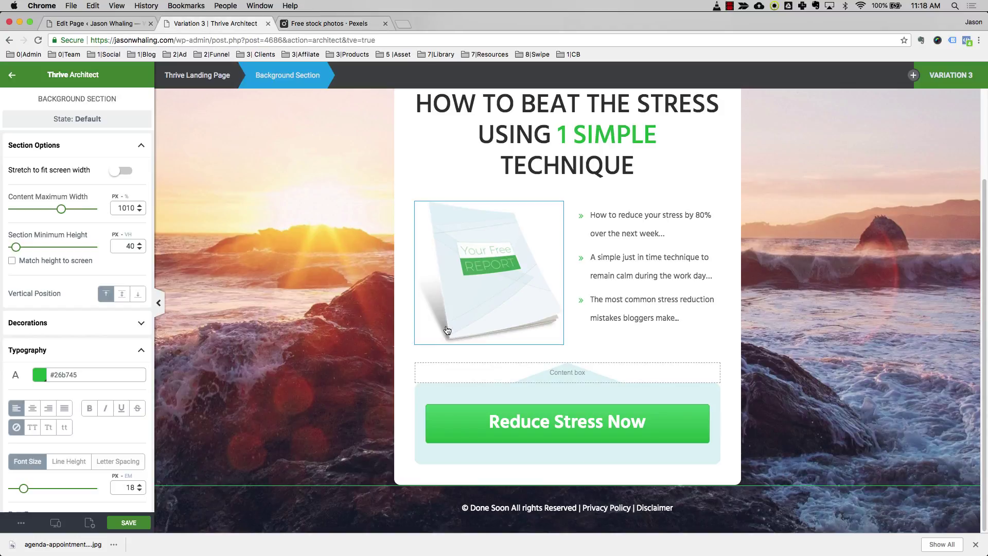
Upload the downloaded calendar photo and set it as the landing page's background image
scroll(251, 238, "up", 1)
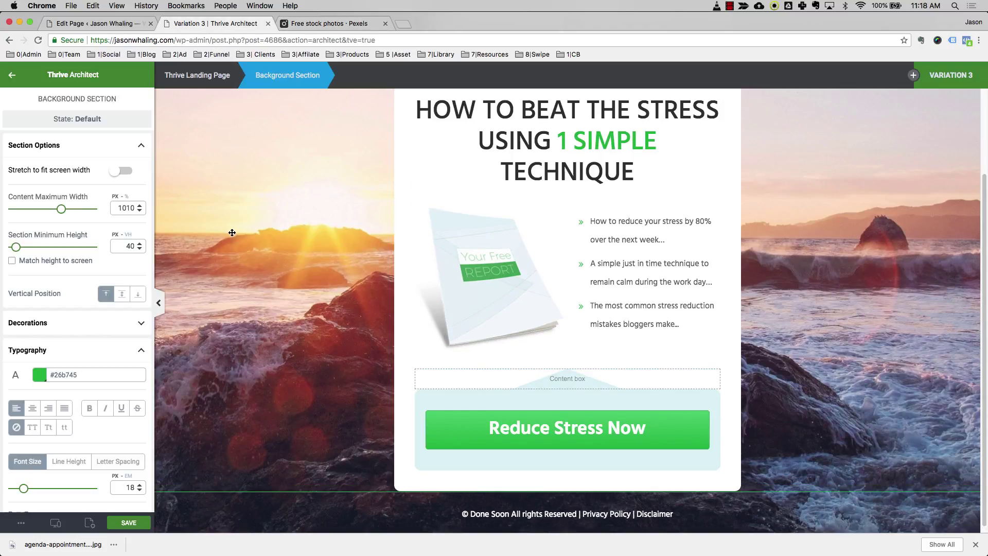
left_click(187, 77)
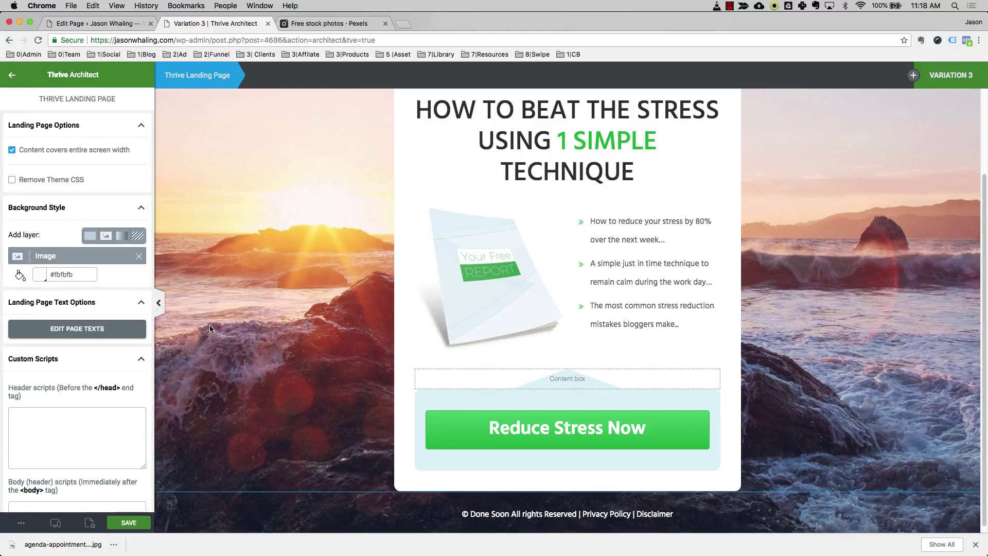
left_click(45, 257)
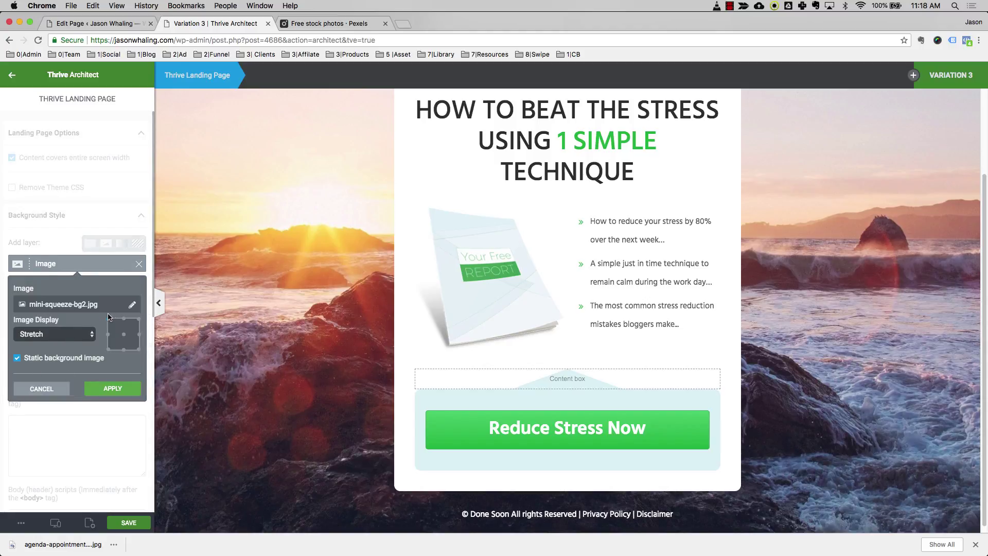
left_click(133, 305)
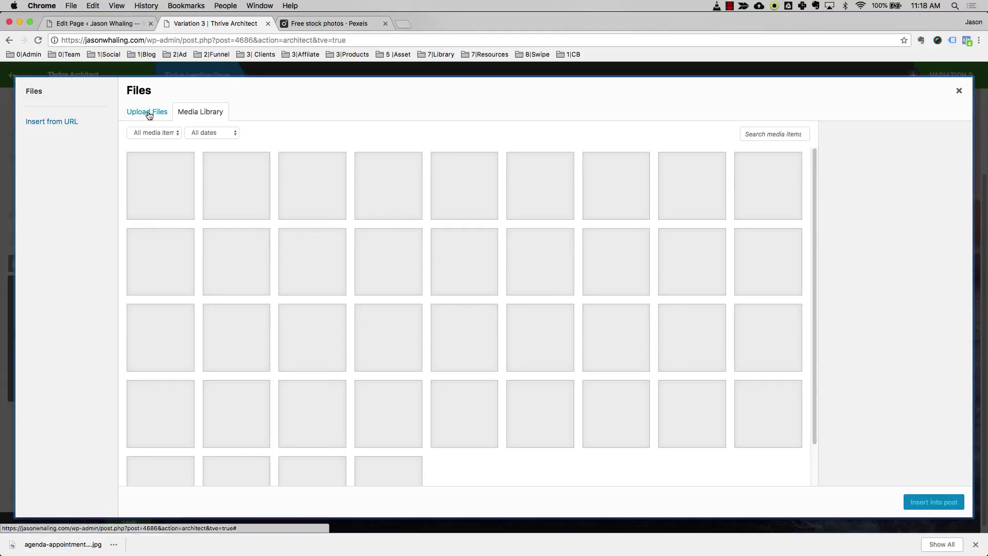
left_click(148, 114)
left_click_drag(57, 546, 577, 286)
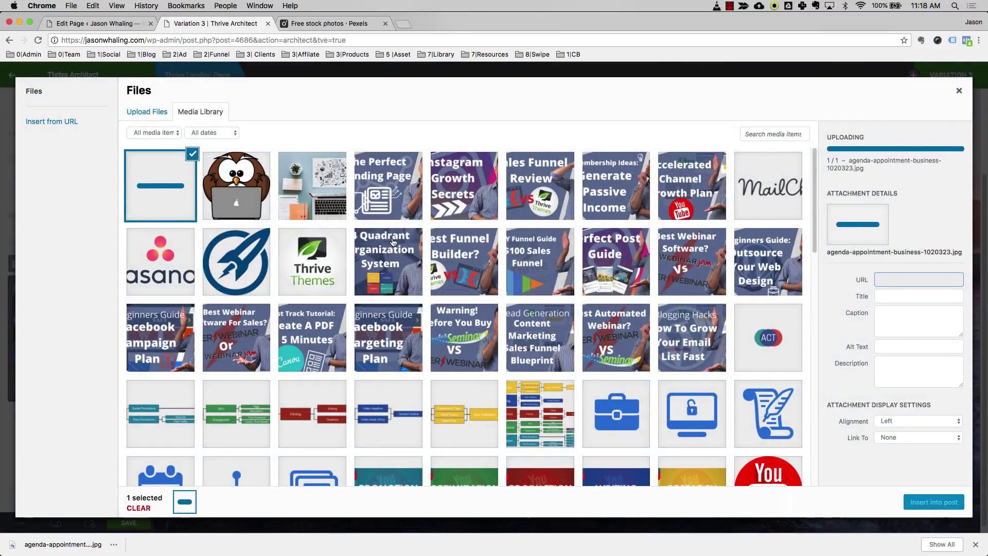
left_click(933, 502)
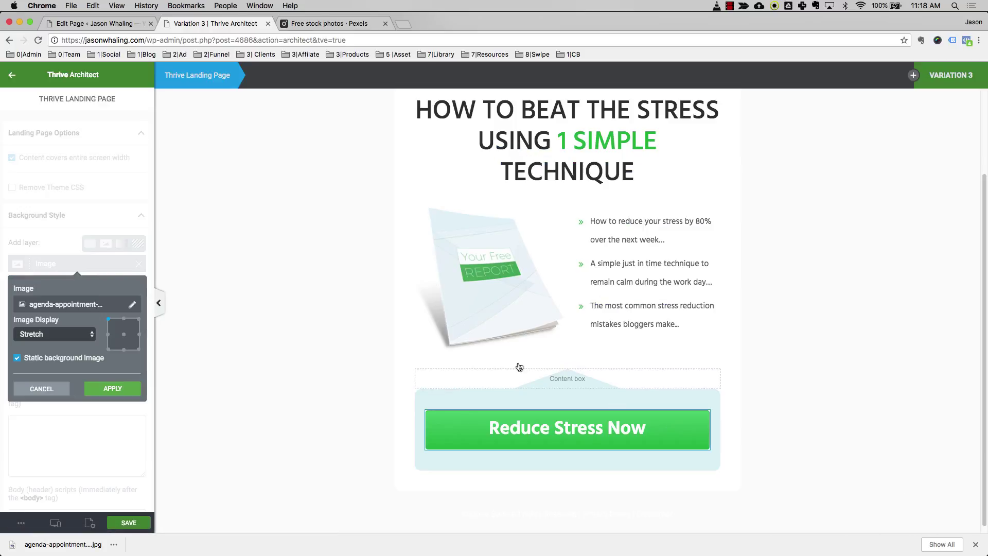
Try several background position anchors, ending with the photo centred
scroll(320, 349, "down", 1)
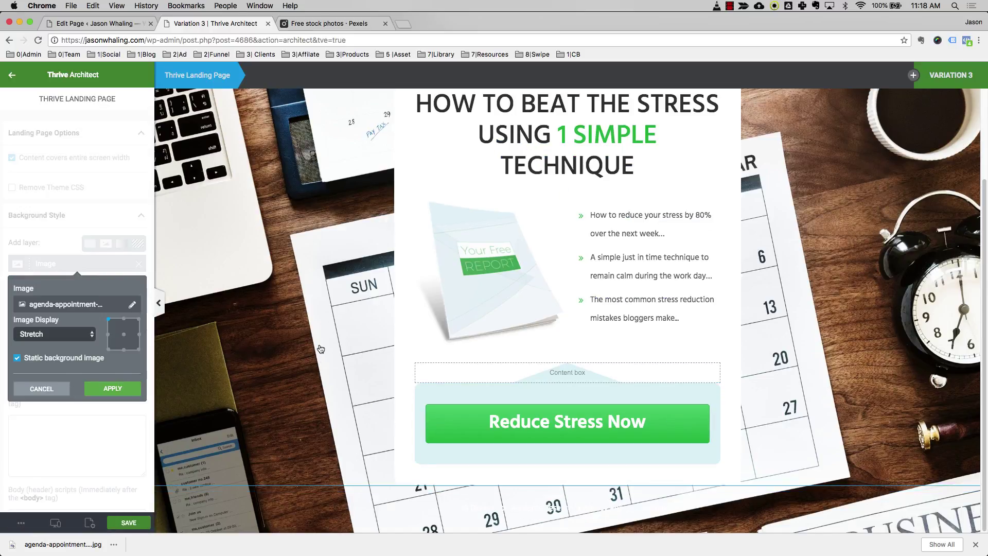
left_click(139, 335)
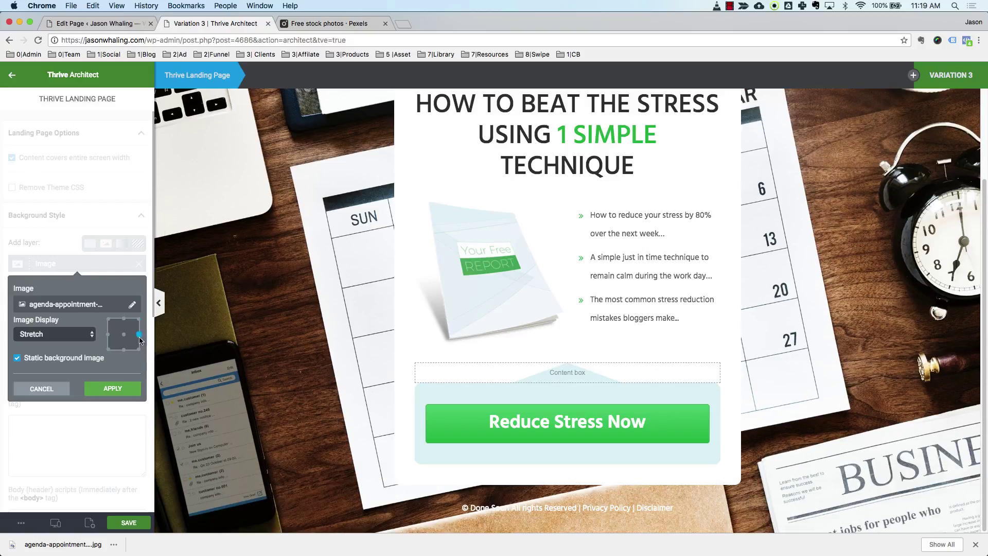
left_click(124, 350)
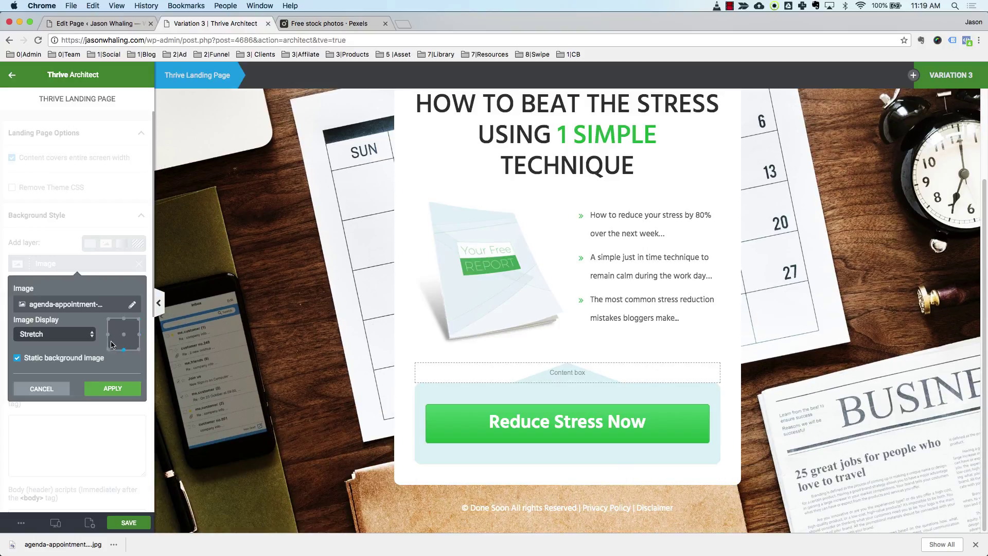
left_click(108, 335)
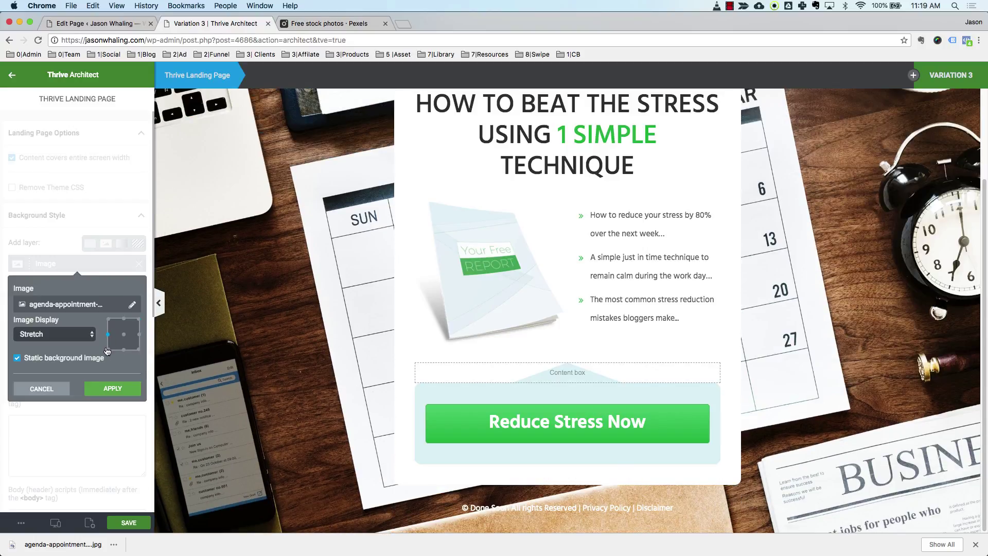
left_click(108, 350)
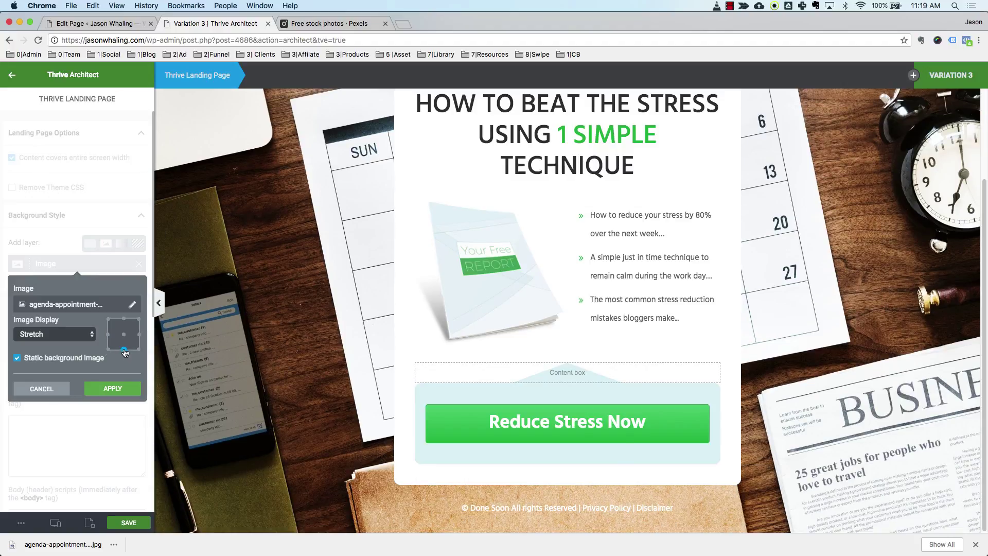
left_click(139, 335)
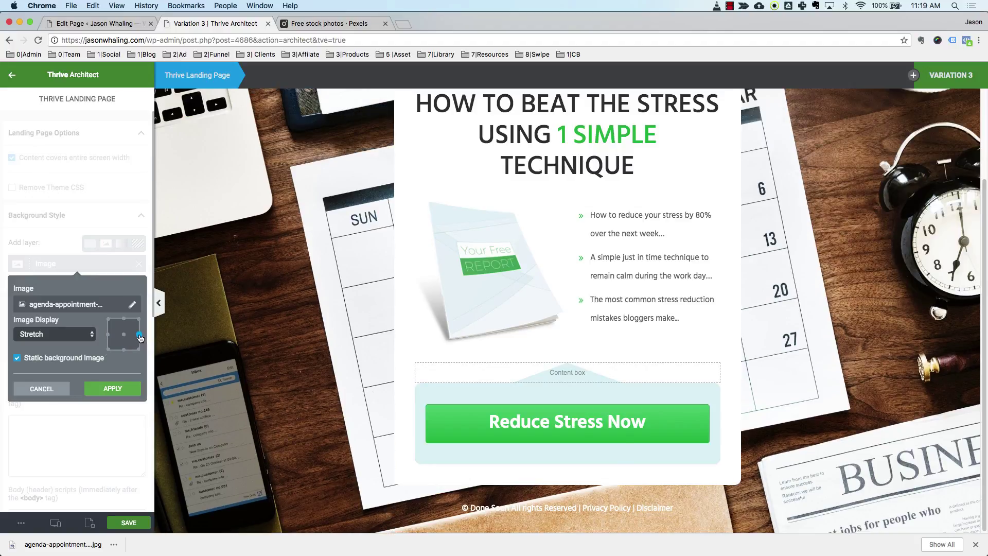
left_click(124, 321)
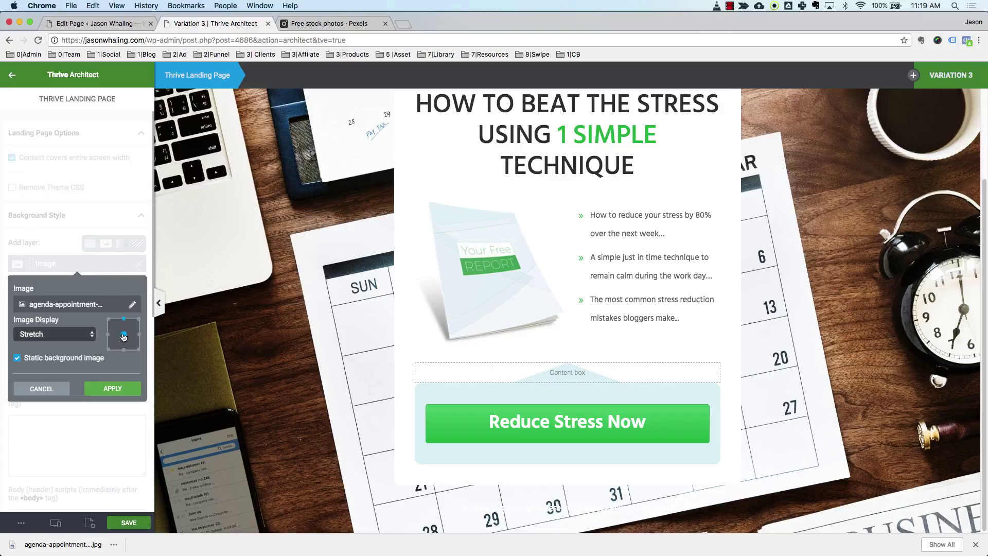
left_click(125, 335)
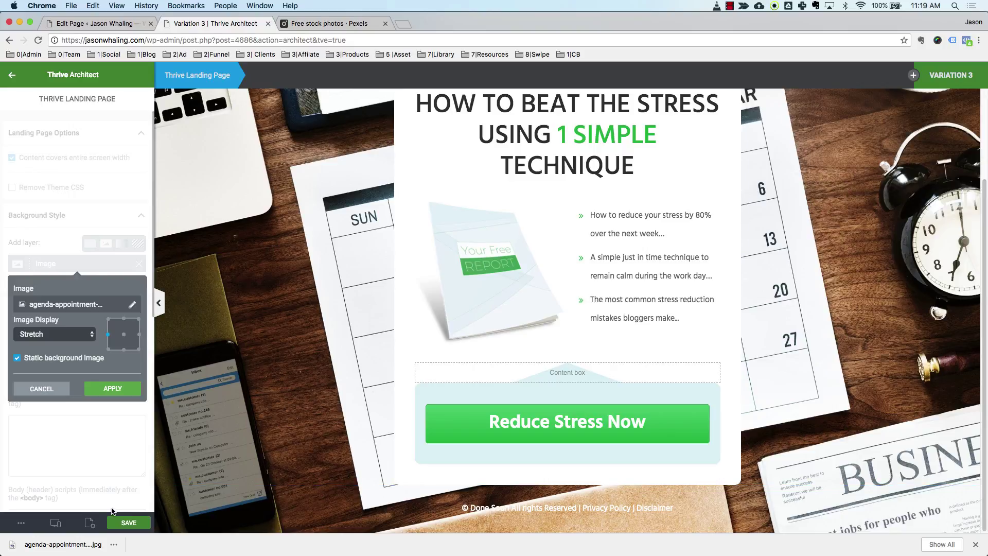
left_click(55, 522)
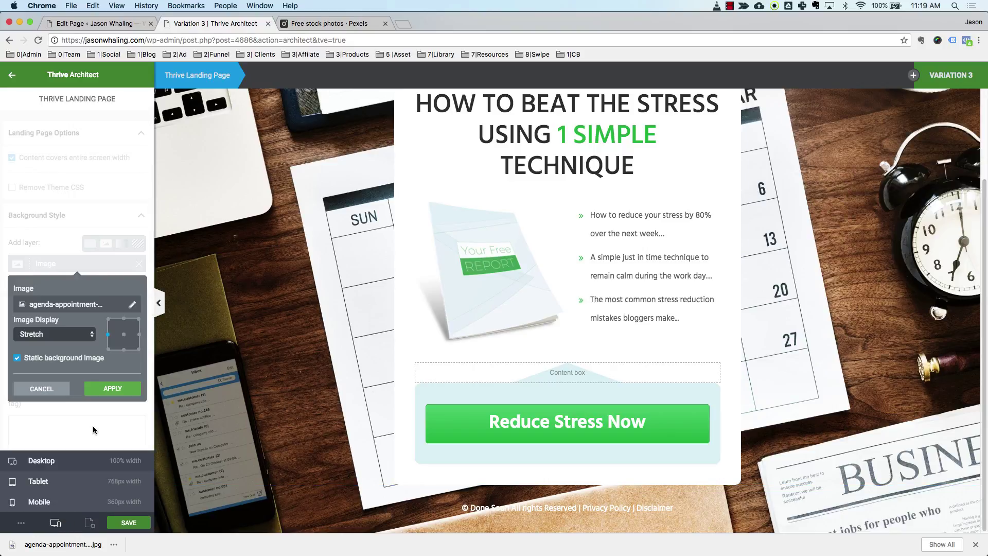
Apply the background settings and preview the page at tablet and mobile widths
left_click(114, 390)
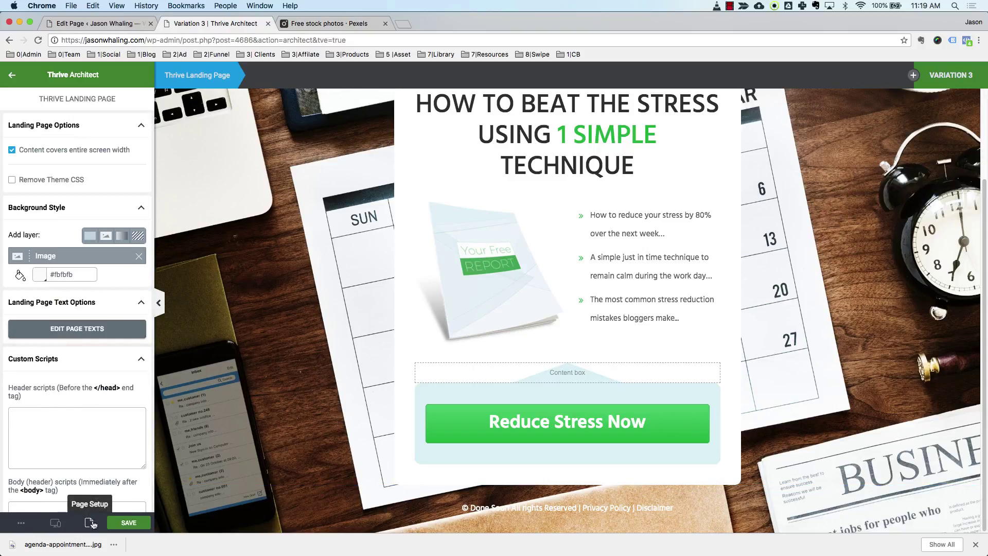
left_click(56, 523)
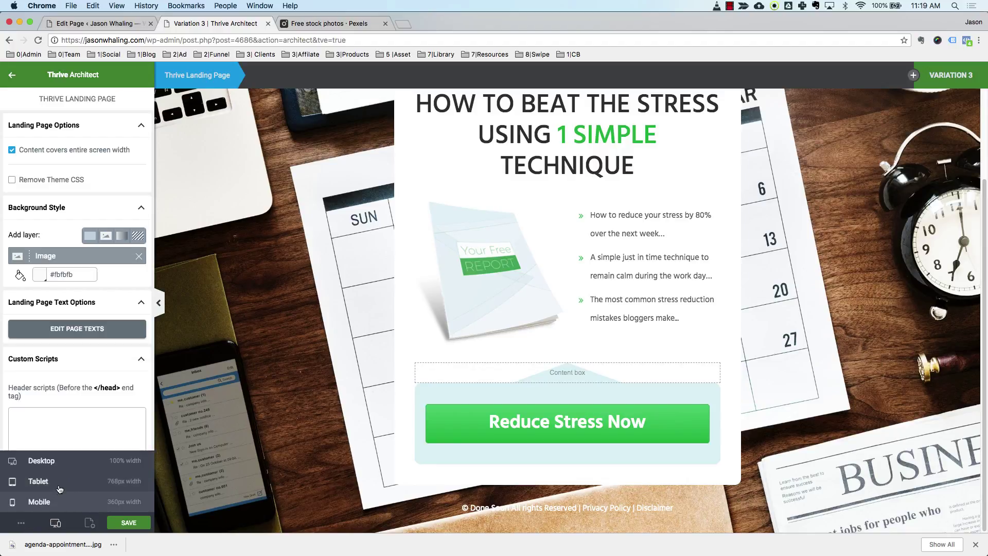
left_click(59, 488)
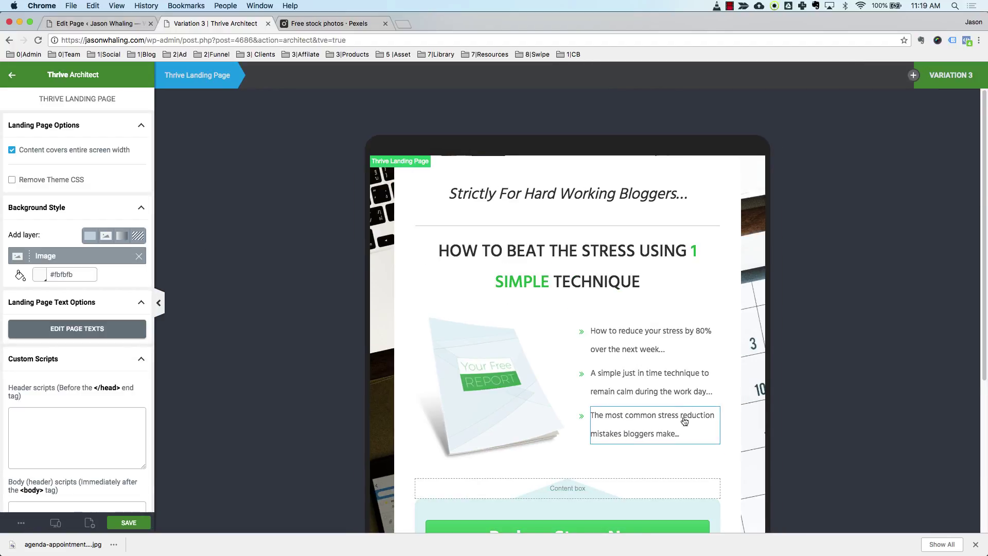
scroll(627, 402, "down", 5)
left_click(56, 523)
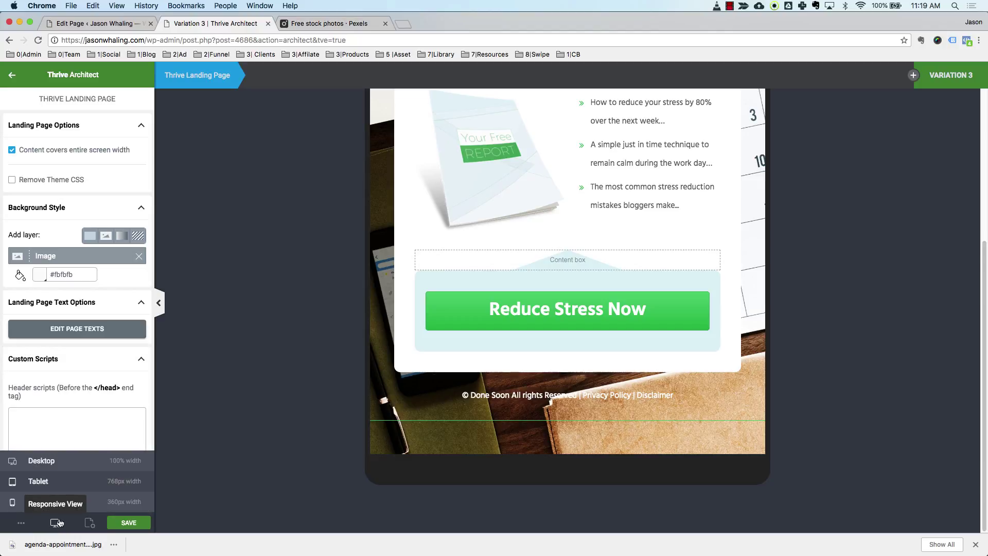
left_click(42, 502)
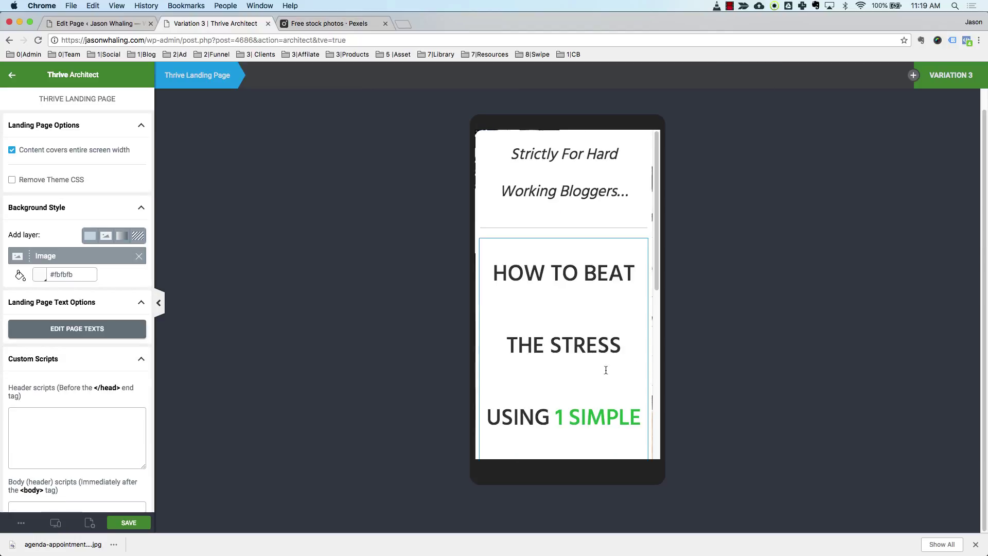
scroll(606, 370, "down", 6)
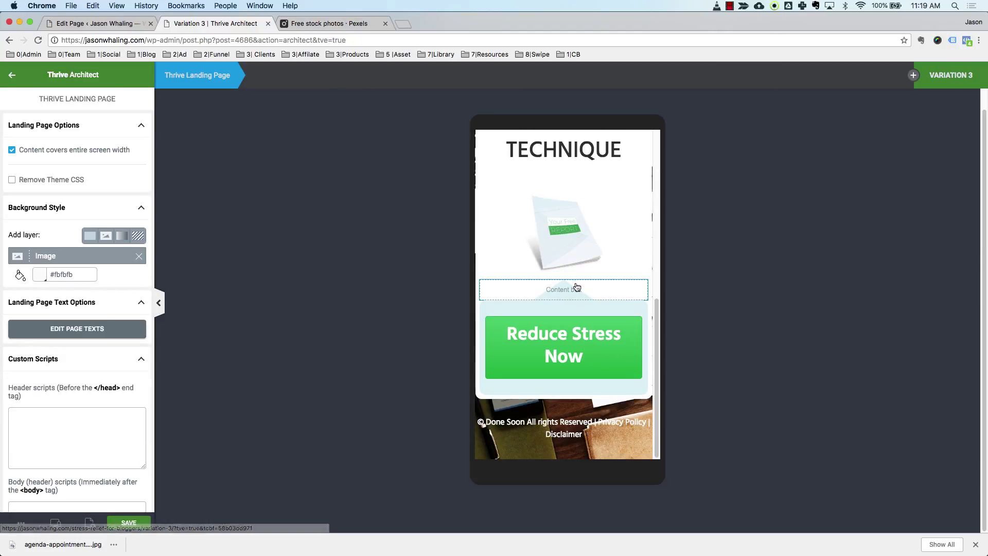
scroll(576, 286, "up", 6)
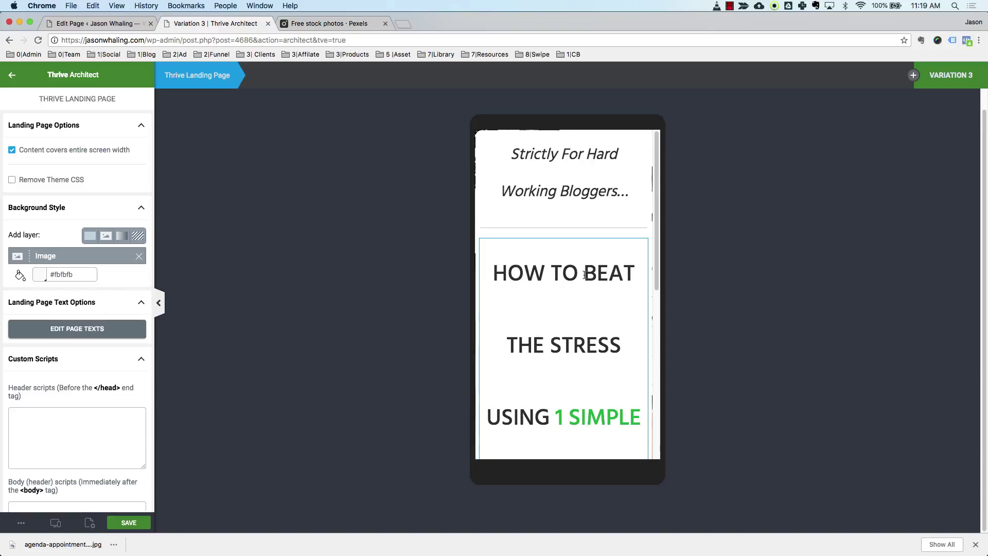
Shrink the tagline to 14 px and the headline to 22 px, adjusting its line height
left_click(565, 190)
left_click_drag(33, 246, 19, 244)
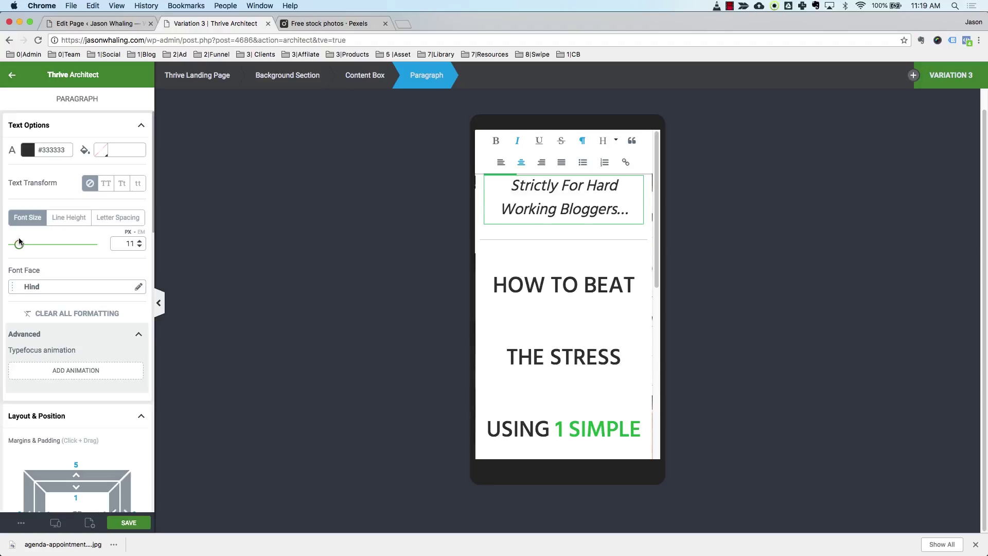
left_click(514, 301)
left_click_drag(40, 245, 27, 248)
left_click(68, 218)
scroll(541, 371, "down", 3)
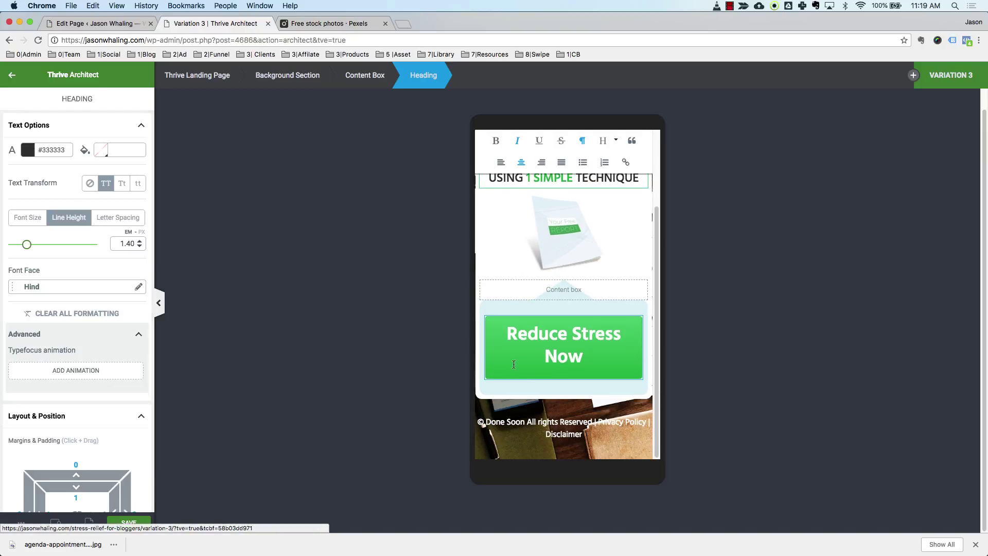
Shrink the button text to fit one line, adjust the content box, and return to desktop preview
left_click(542, 371)
left_click_drag(31, 248, 28, 250)
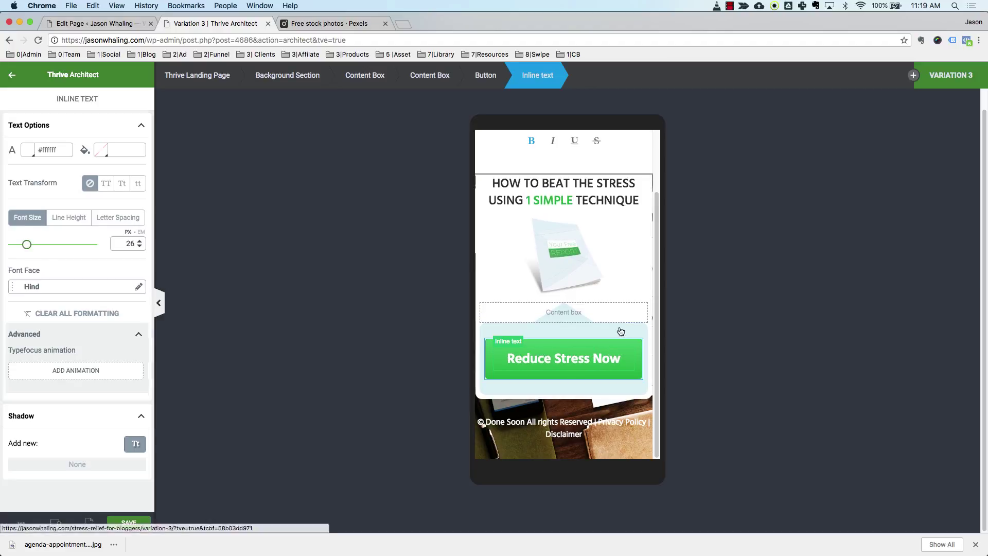
left_click(603, 311)
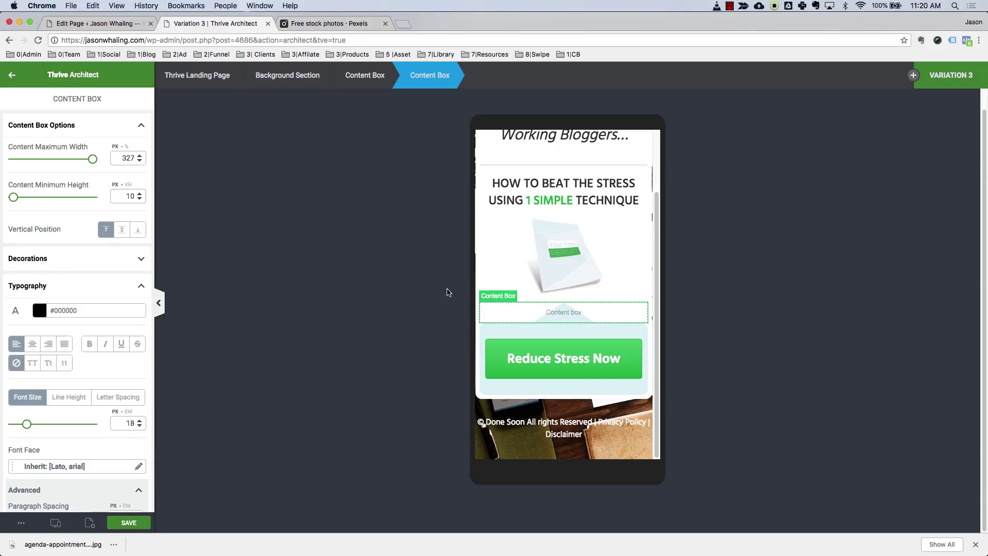
left_click_drag(661, 278, 662, 223)
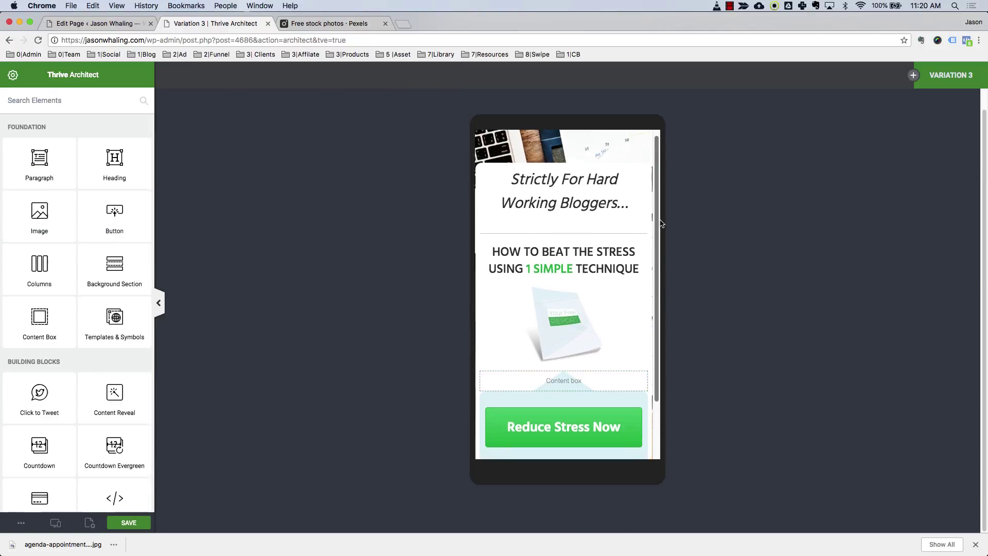
scroll(662, 222, "down", 1)
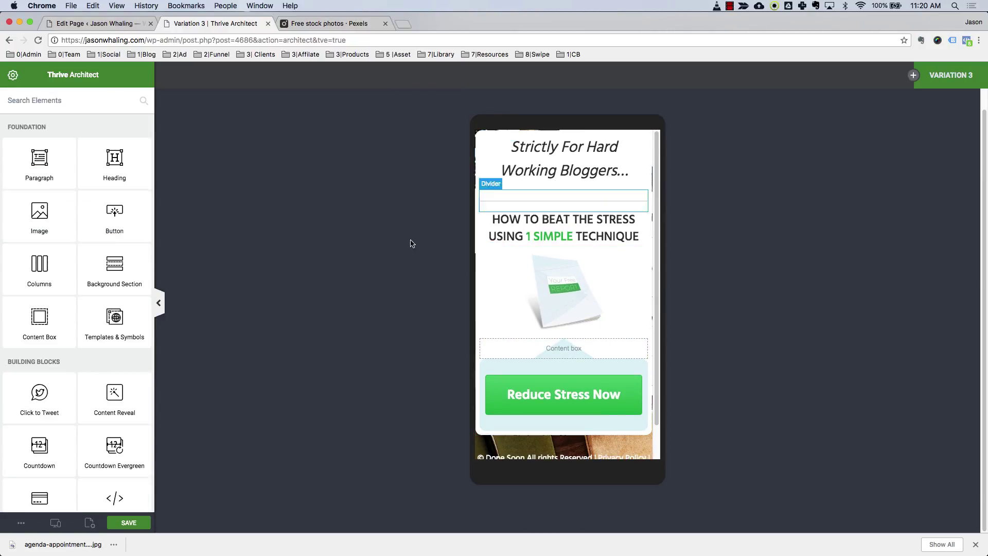
mouse_move(58, 523)
left_click(55, 464)
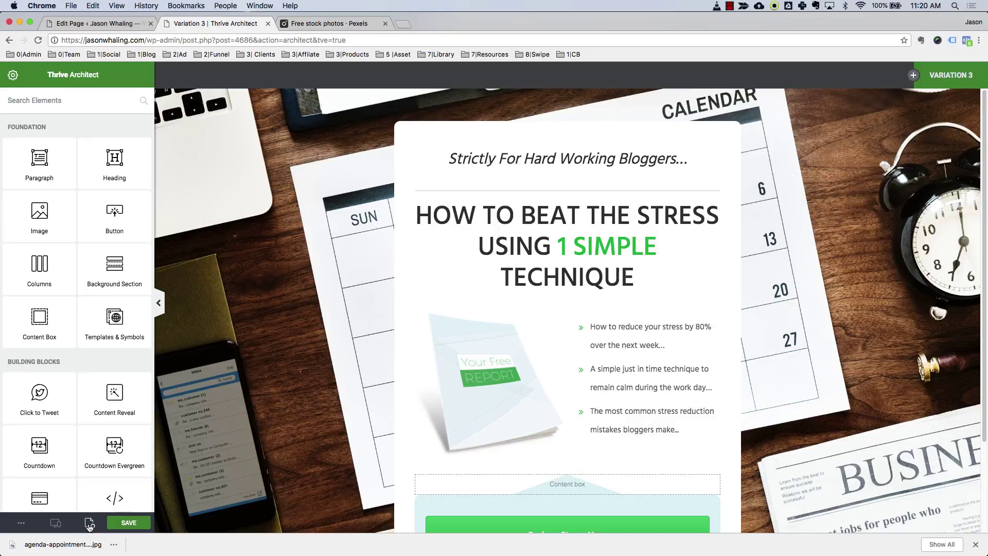
Try tiling the page background image, then revert its display to Default and apply
left_click(275, 258)
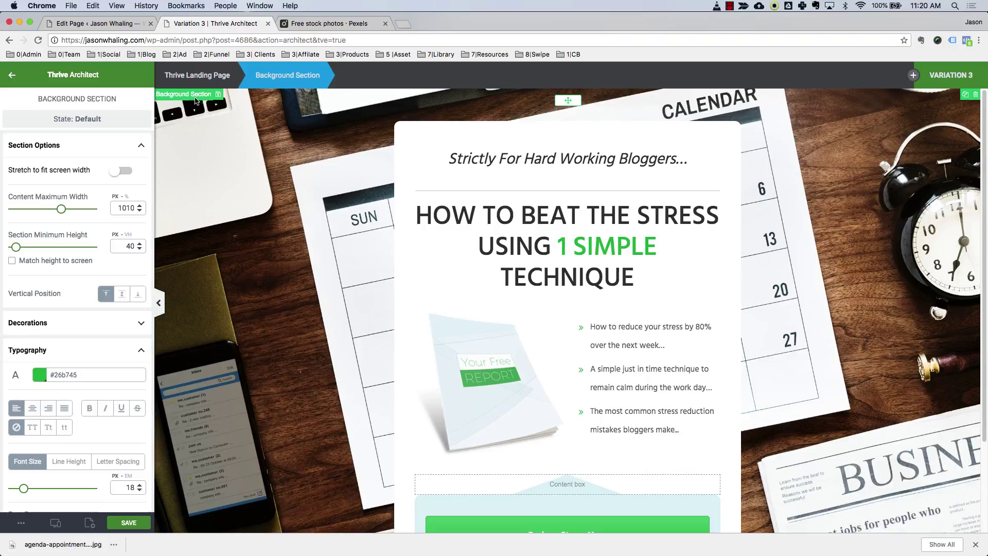
left_click(202, 76)
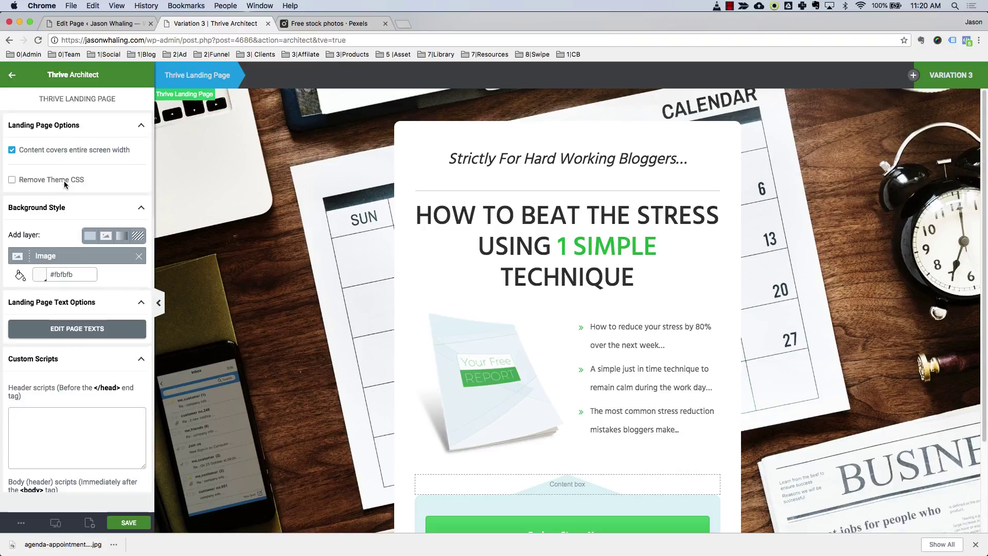
left_click(55, 257)
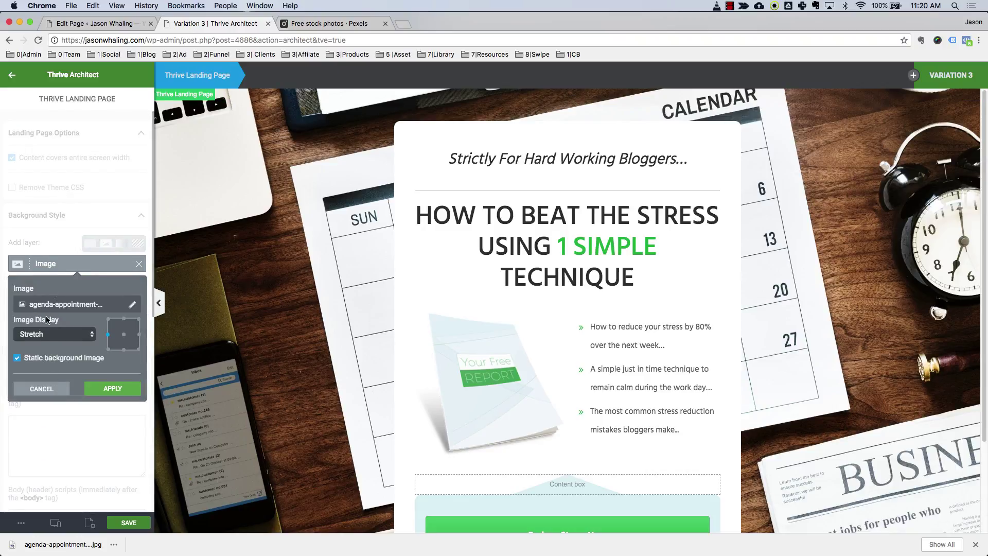
left_click(56, 334)
left_click(37, 344)
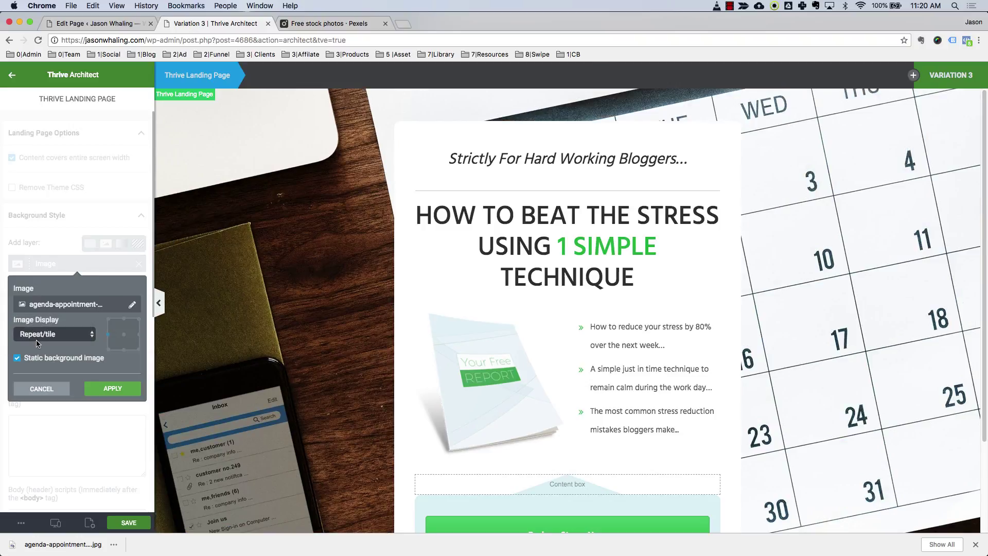
left_click(38, 337)
left_click(36, 317)
left_click(106, 389)
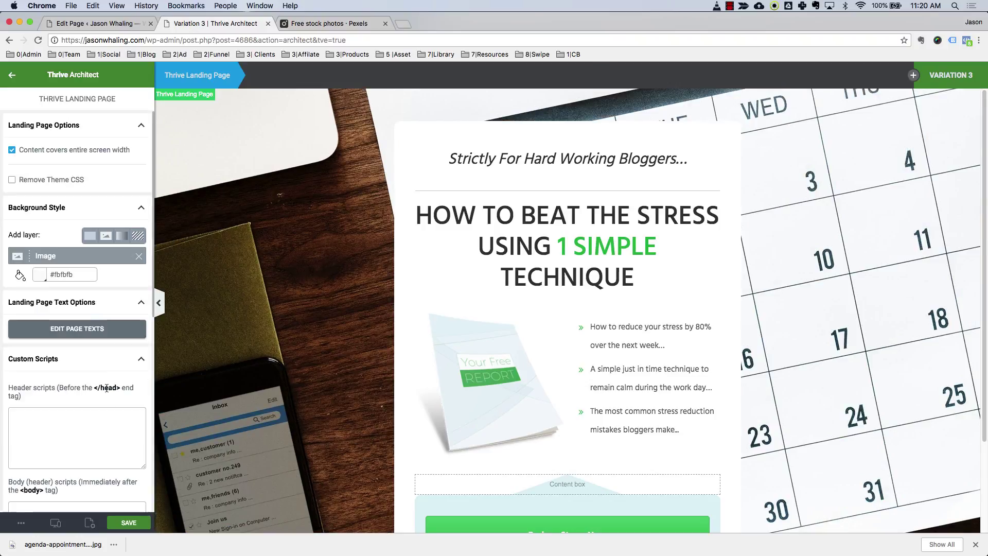
Replace the background with the plant-and-laptop desk photo set to Repeat/tile
left_click(50, 259)
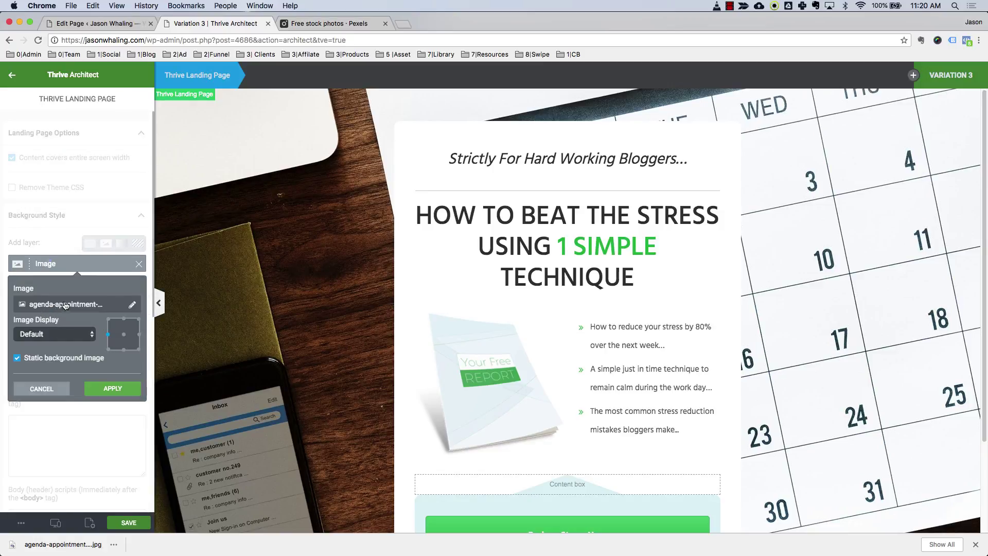
left_click(133, 305)
left_click(342, 190)
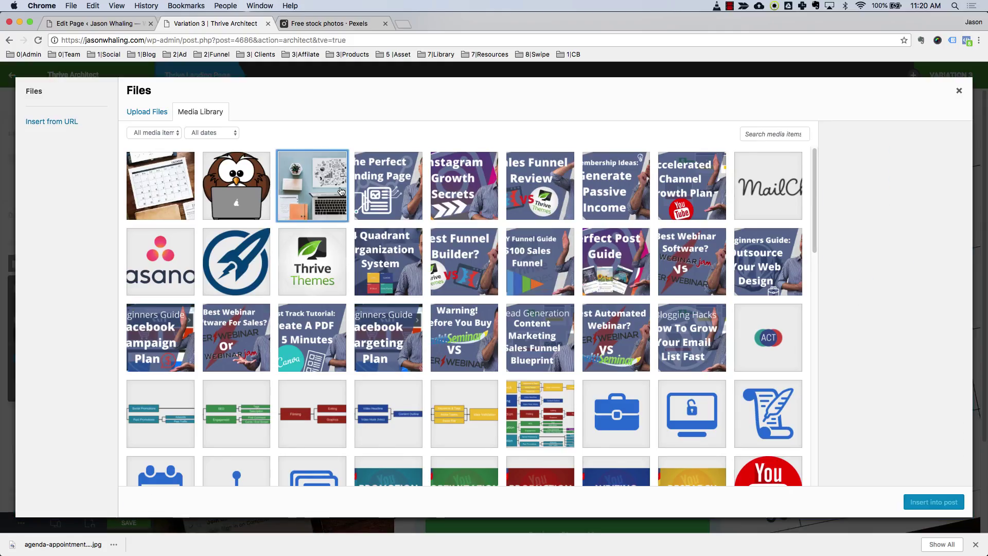
left_click(933, 504)
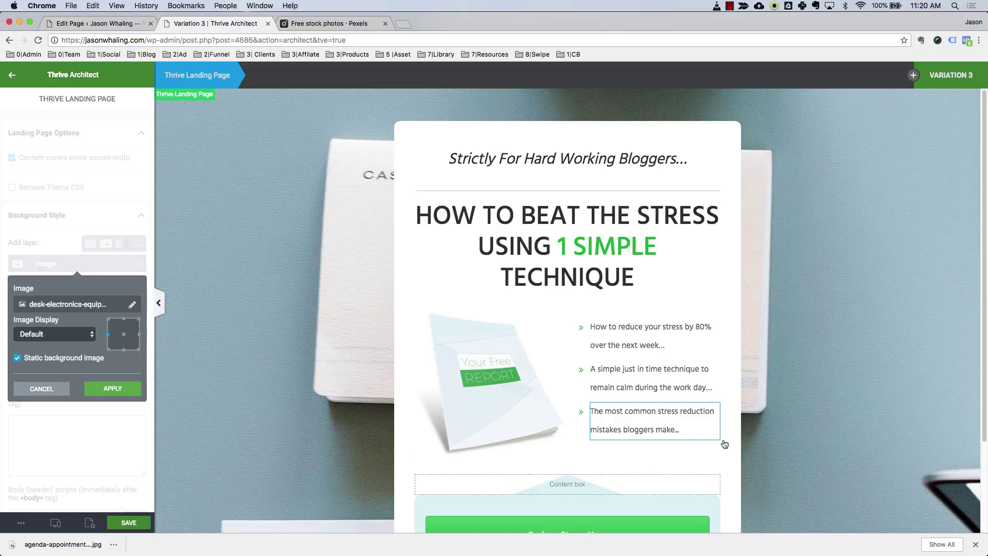
left_click(83, 335)
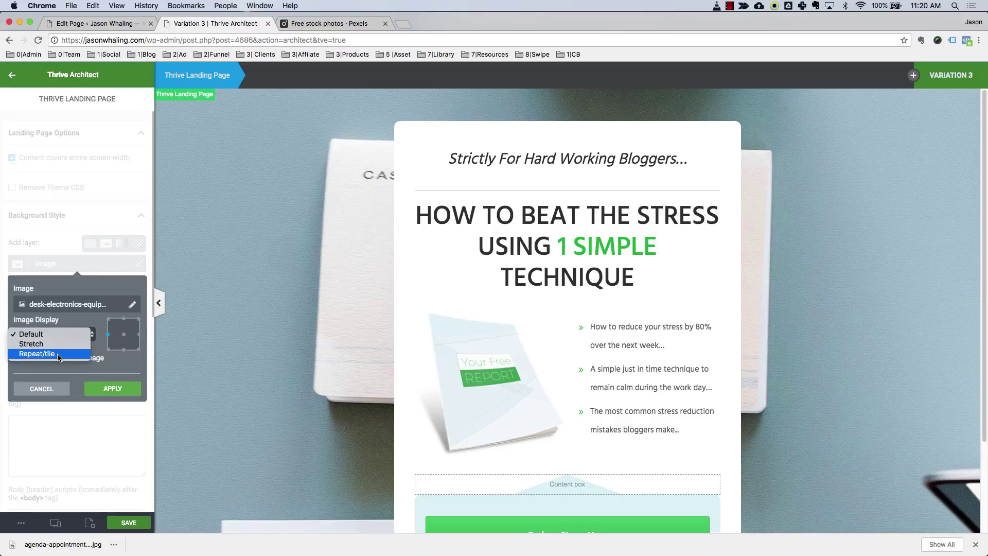
left_click(87, 335)
left_click(79, 338)
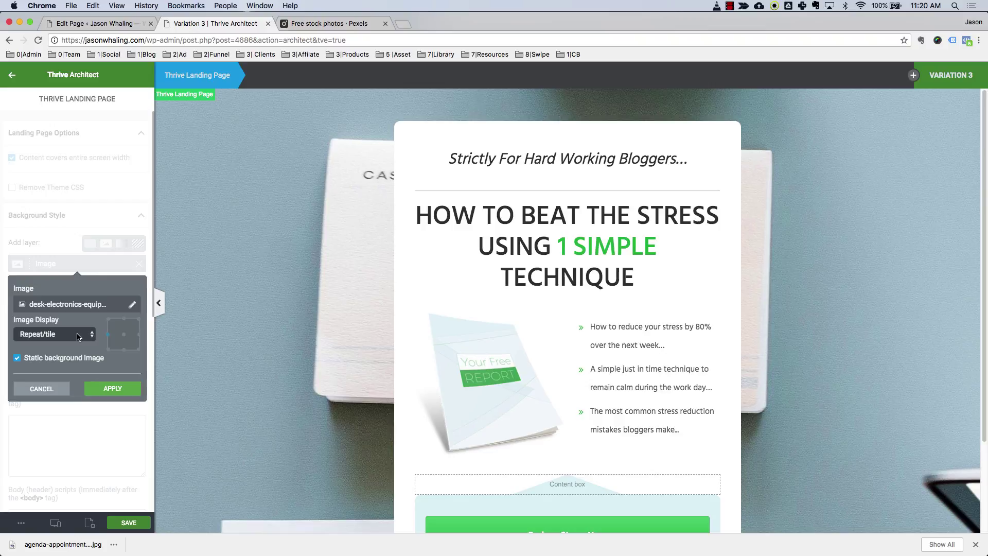
left_click(111, 393)
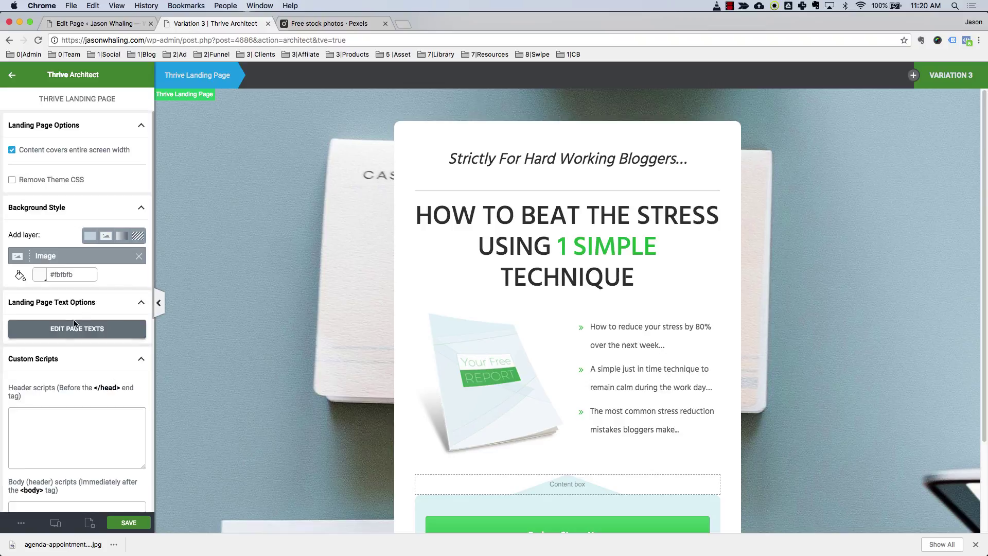
Confirm the Repeat/tile display, review the page, and open a new blank browser tab
left_click(103, 258)
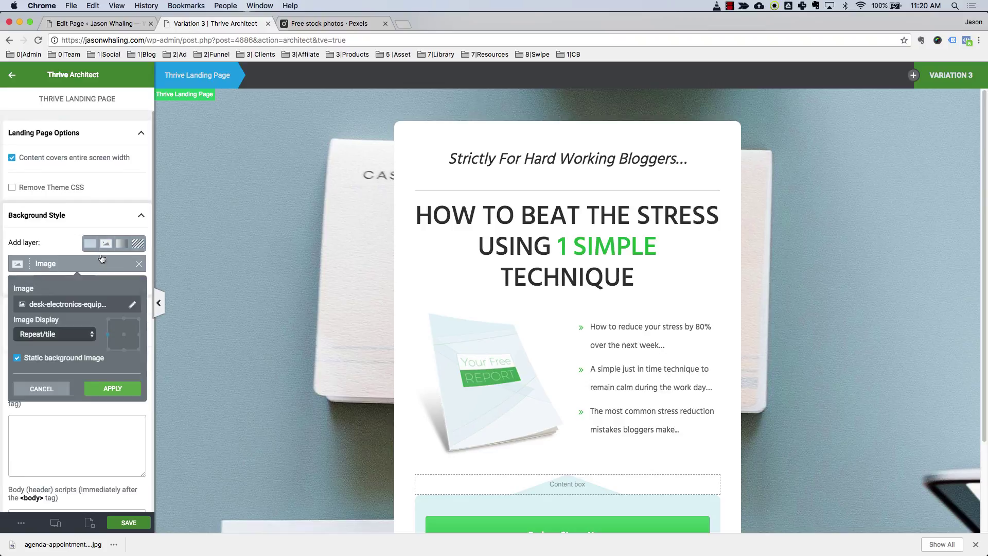
left_click(67, 335)
left_click(53, 330)
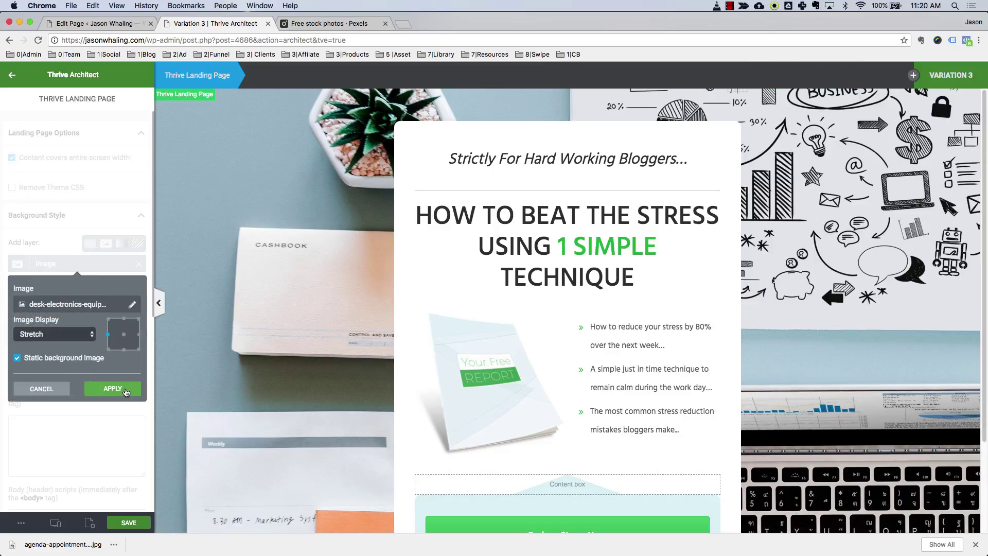
left_click(113, 389)
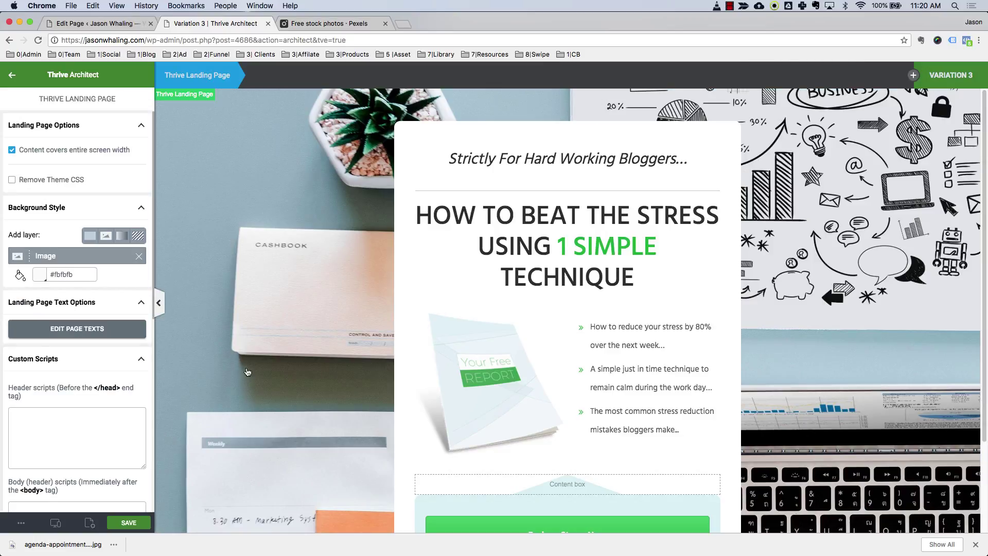
scroll(840, 365, "down", 3)
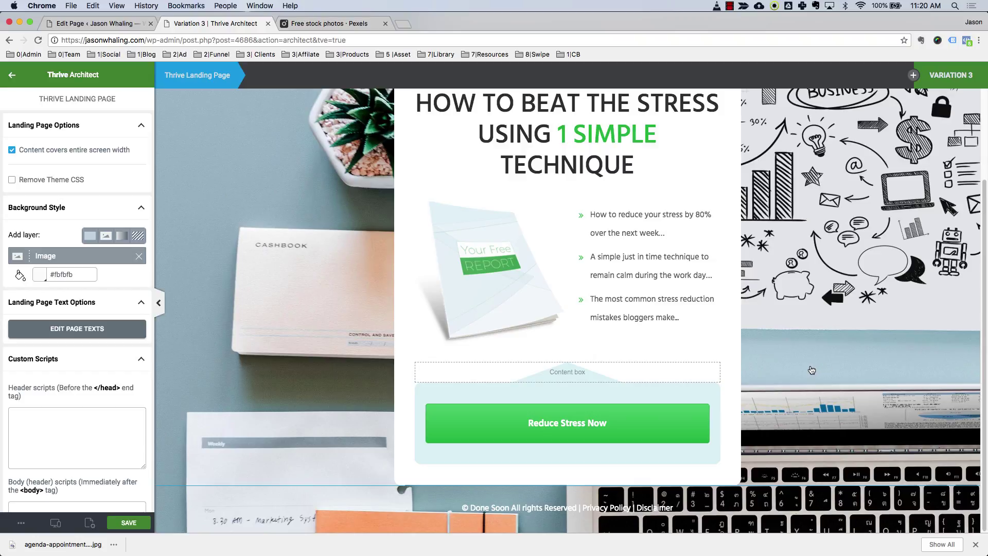
scroll(812, 370, "up", 3)
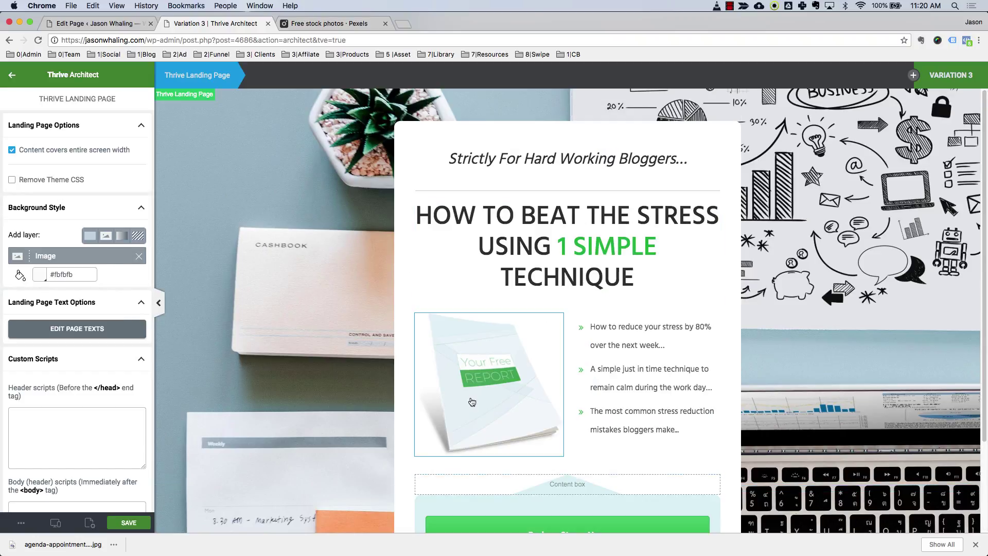
scroll(503, 376, "down", 3)
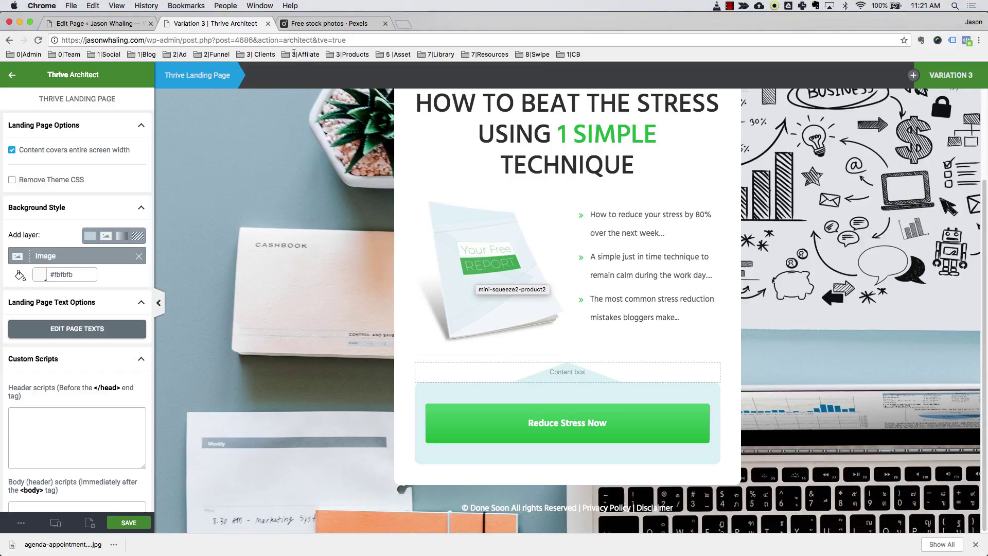
left_click(402, 23)
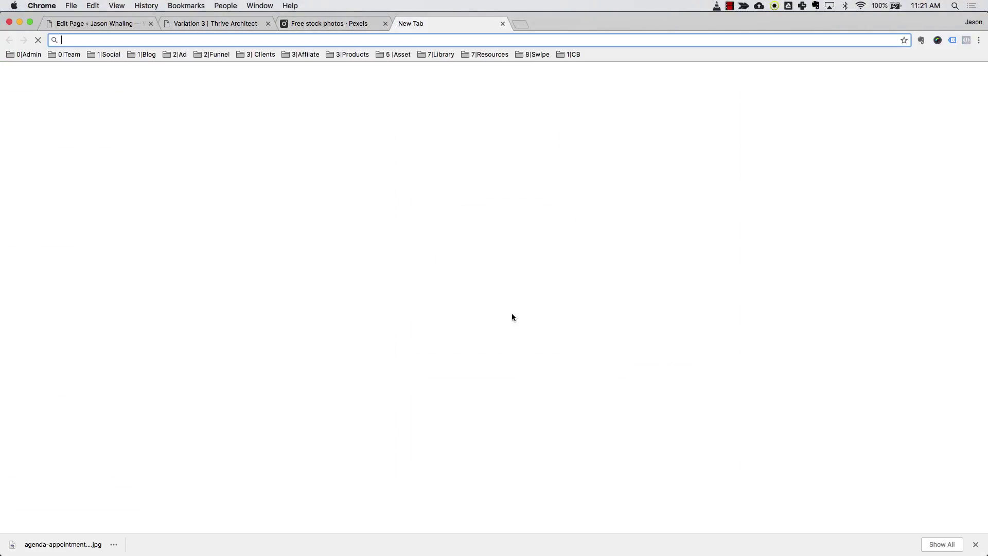
Go to Pixabay, search for 'notebook', and filter the results to illustrations
type("pix")
key("Return")
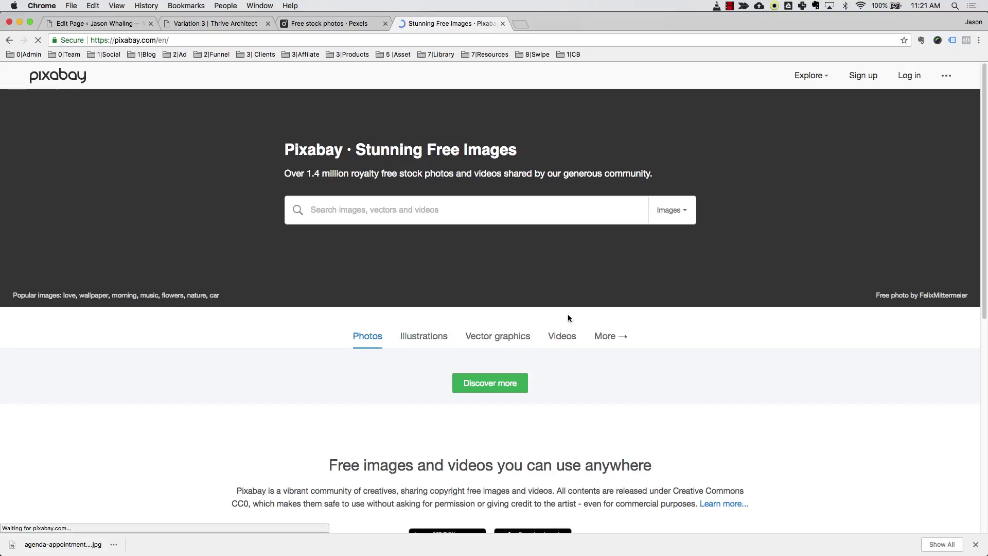
left_click(341, 212)
type("not")
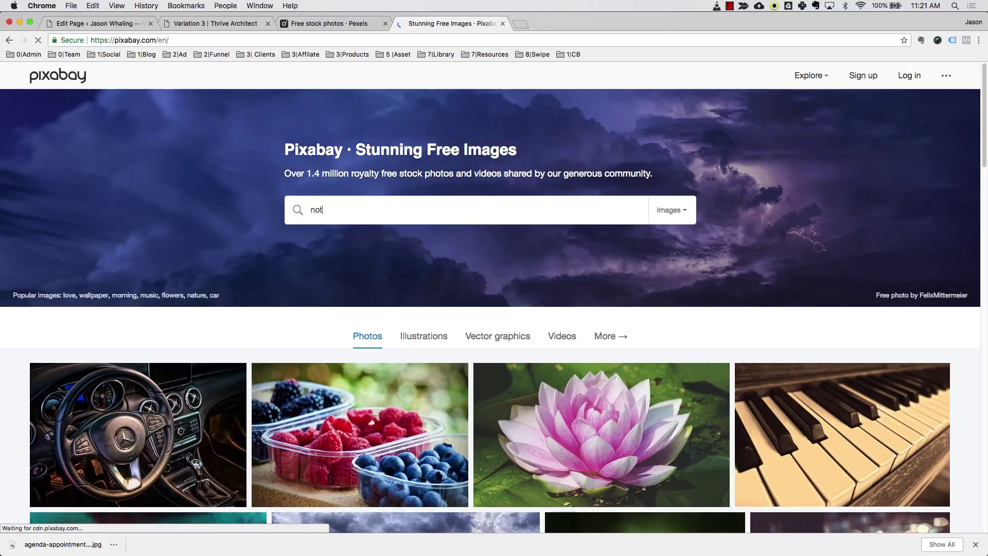
type("ebook")
key("Return")
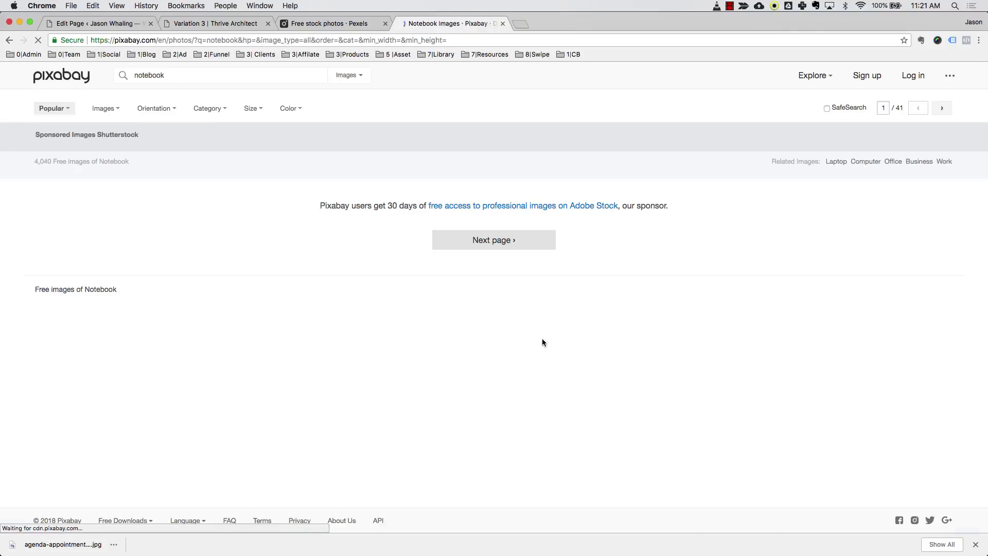
left_click(342, 77)
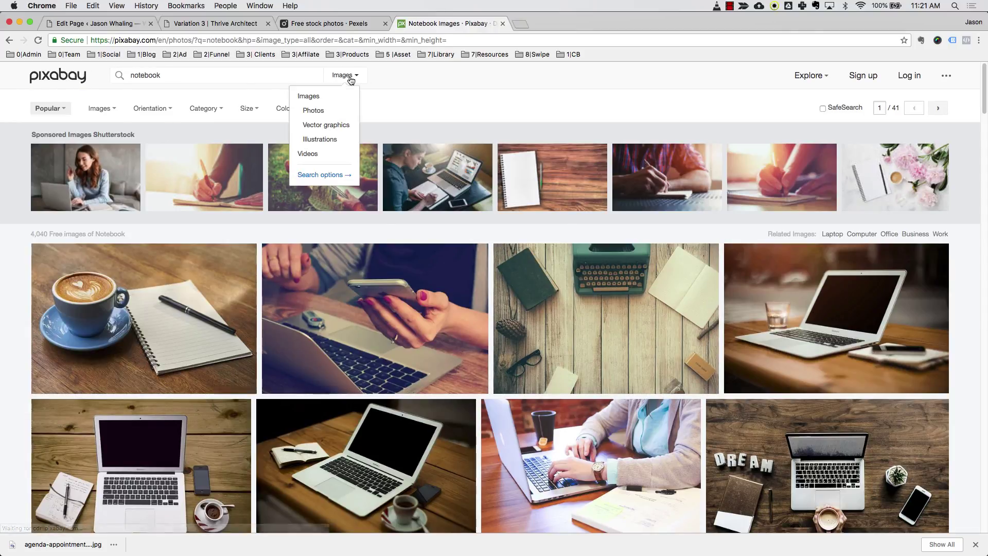
left_click(322, 138)
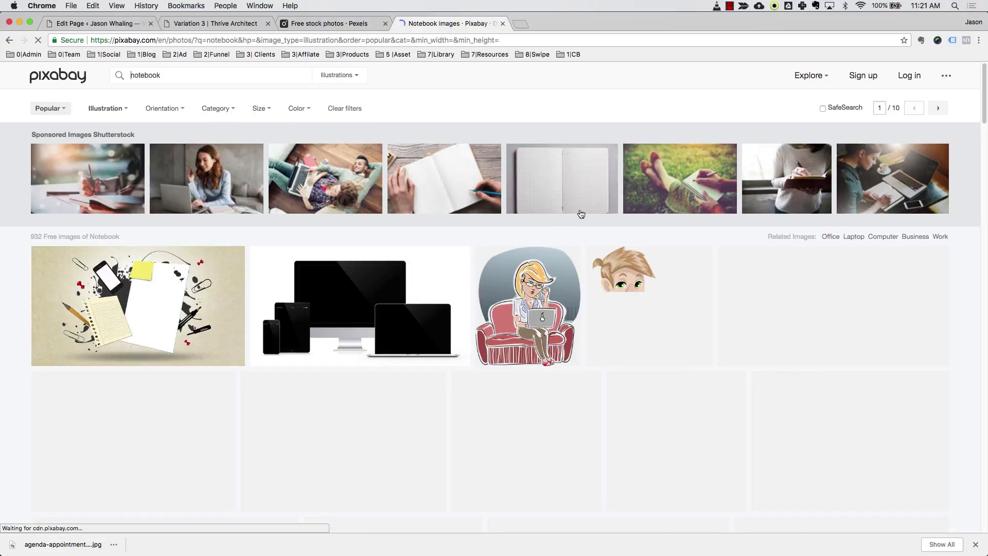
Find the teal book-and-pencil icon and download its 1280×1280 PNG, passing the captcha
scroll(614, 261, "down", 6)
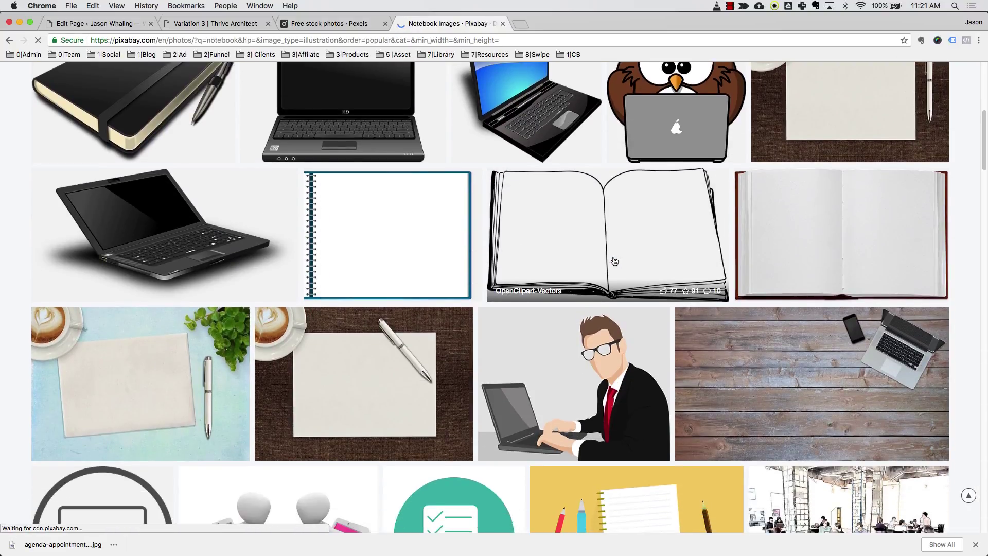
scroll(614, 262, "down", 4)
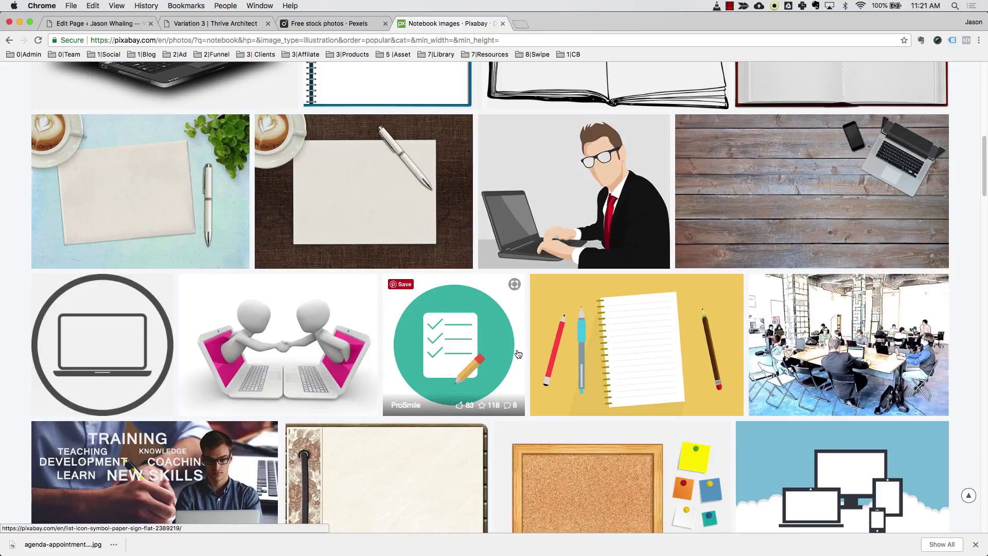
scroll(518, 355, "down", 7)
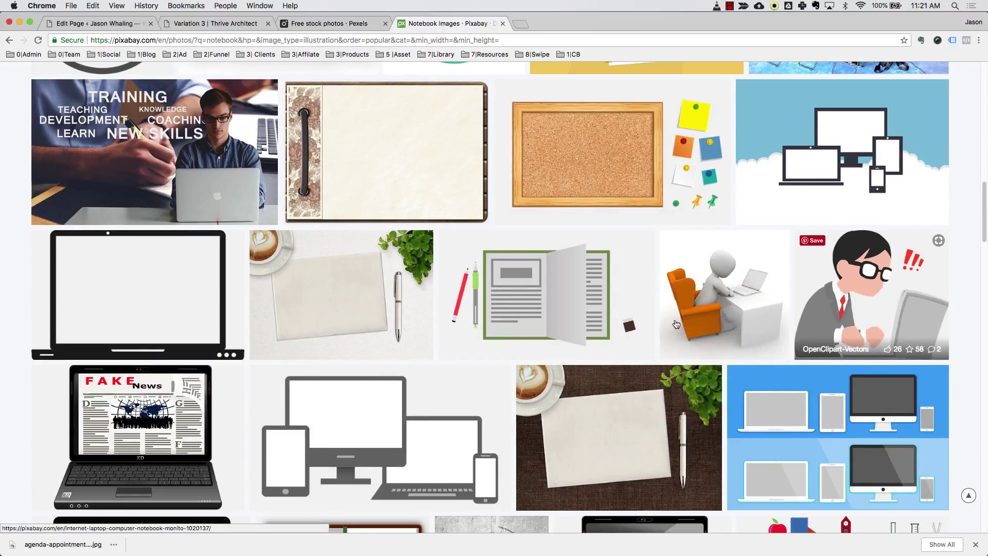
scroll(676, 324, "down", 7)
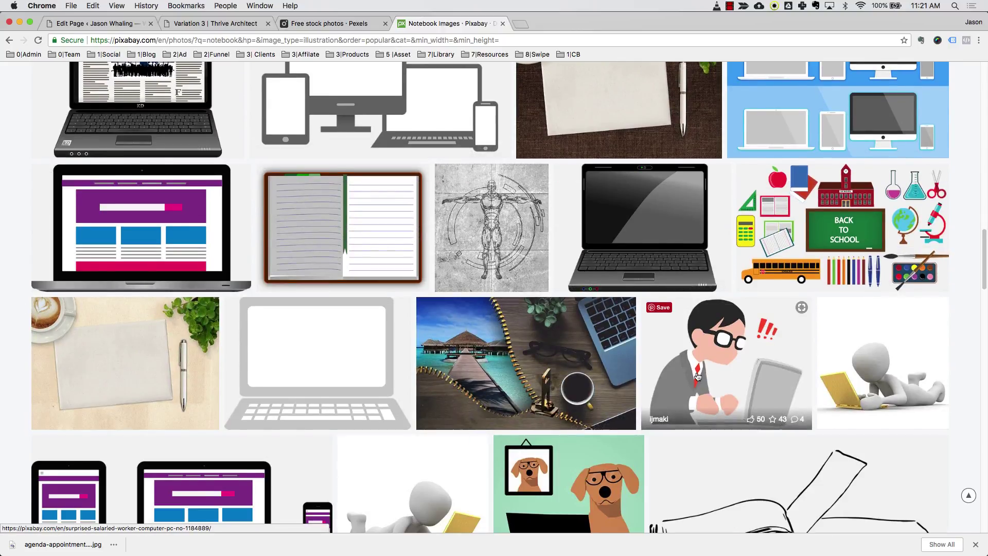
scroll(698, 377, "down", 9)
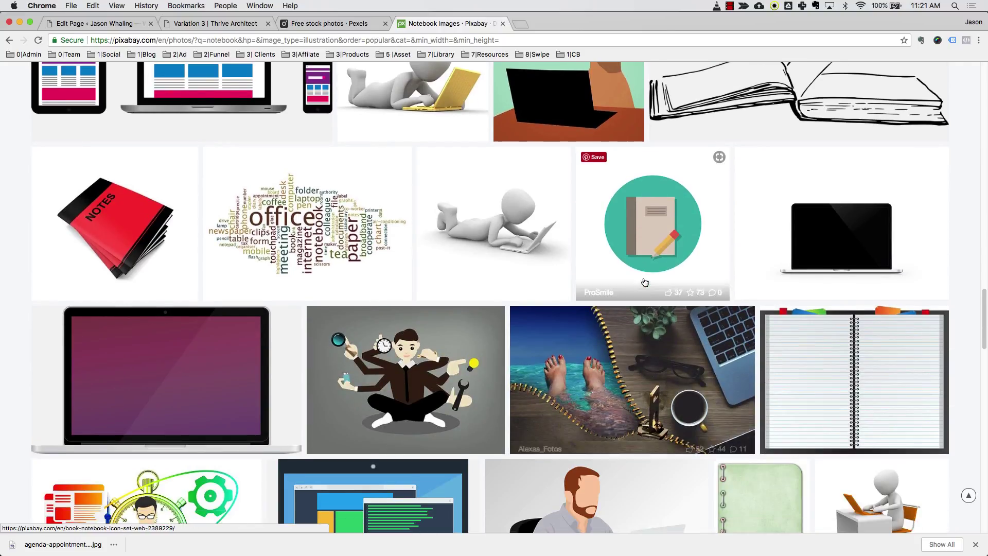
scroll(645, 283, "down", 2)
scroll(567, 298, "down", 1)
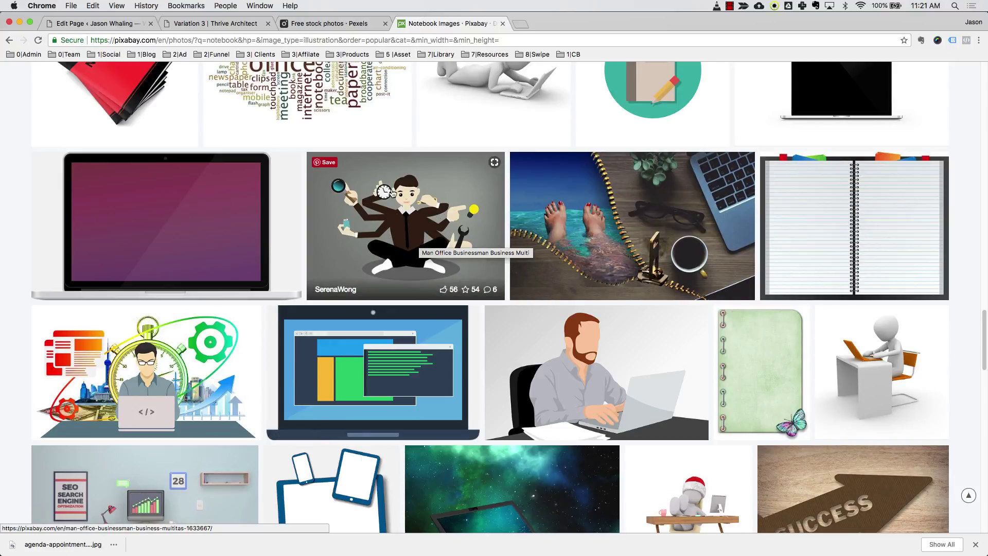
scroll(642, 259, "up", 3)
left_click(642, 259)
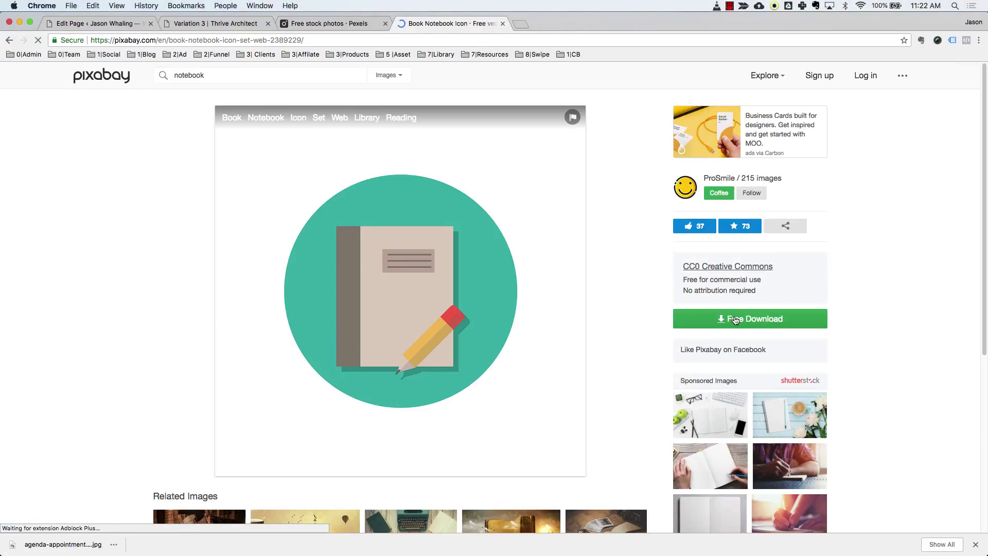
left_click(751, 319)
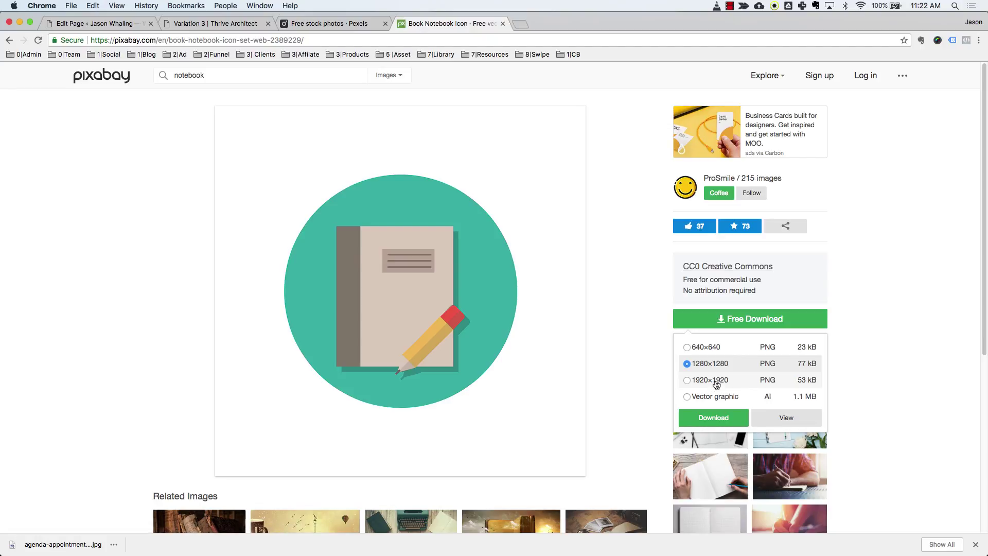
left_click(711, 418)
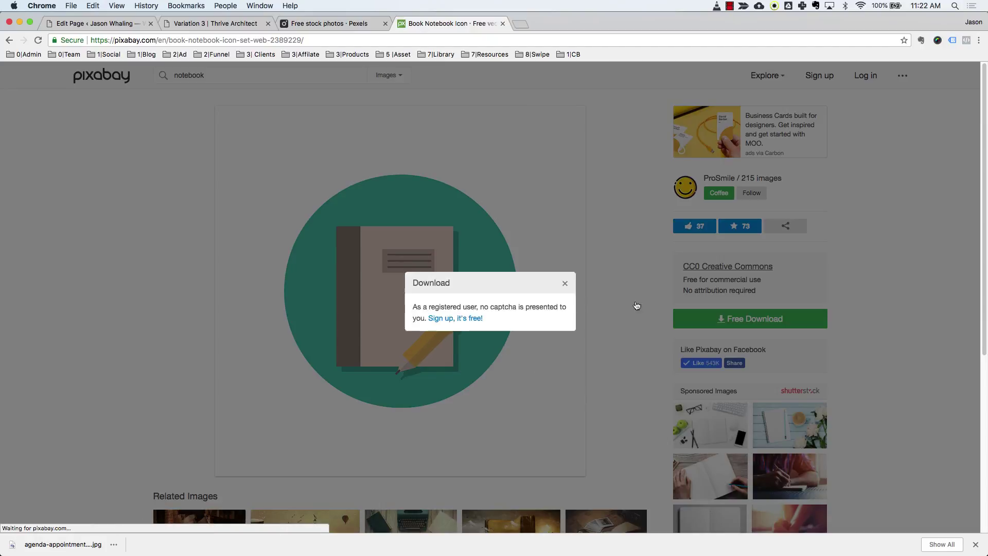
left_click(427, 312)
left_click(438, 351)
key("super+alt+Left")
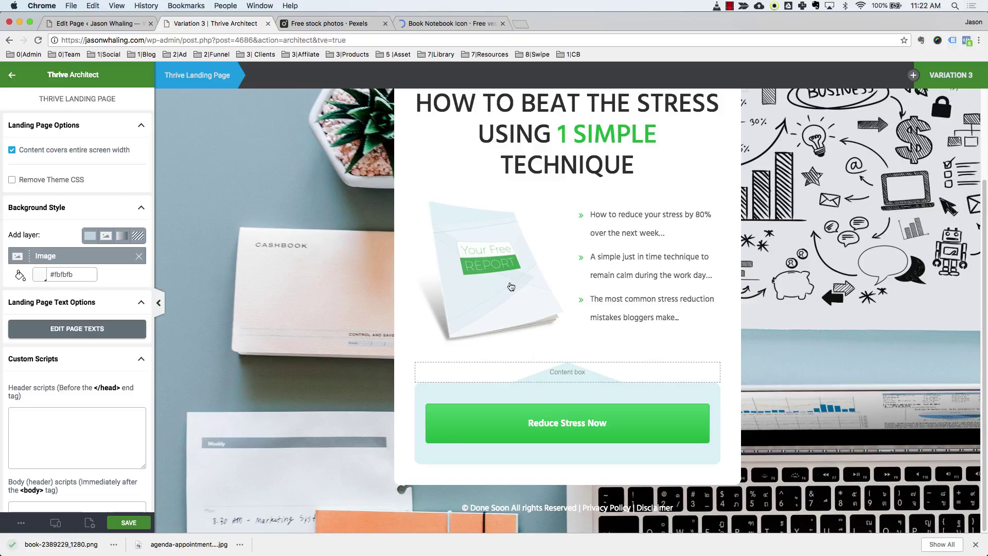
Replace the Your Free Report image with the uploaded teal notebook icon
left_click(481, 259)
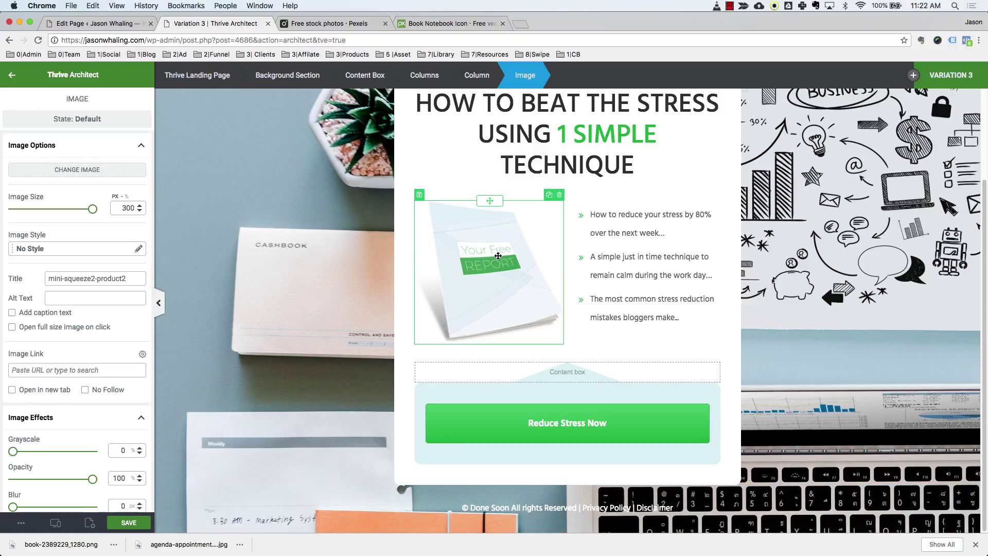
left_click(109, 165)
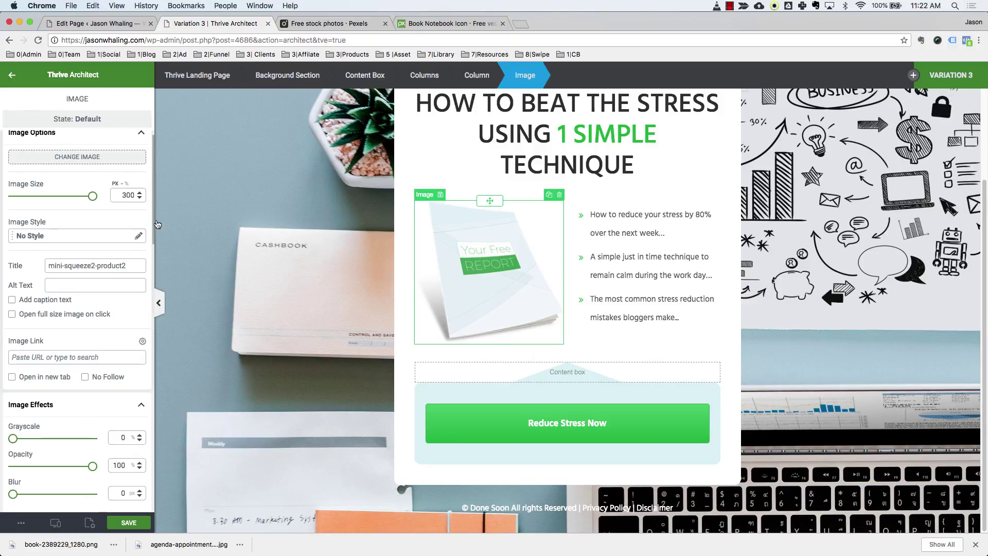
left_click(155, 112)
left_click_drag(62, 544, 564, 293)
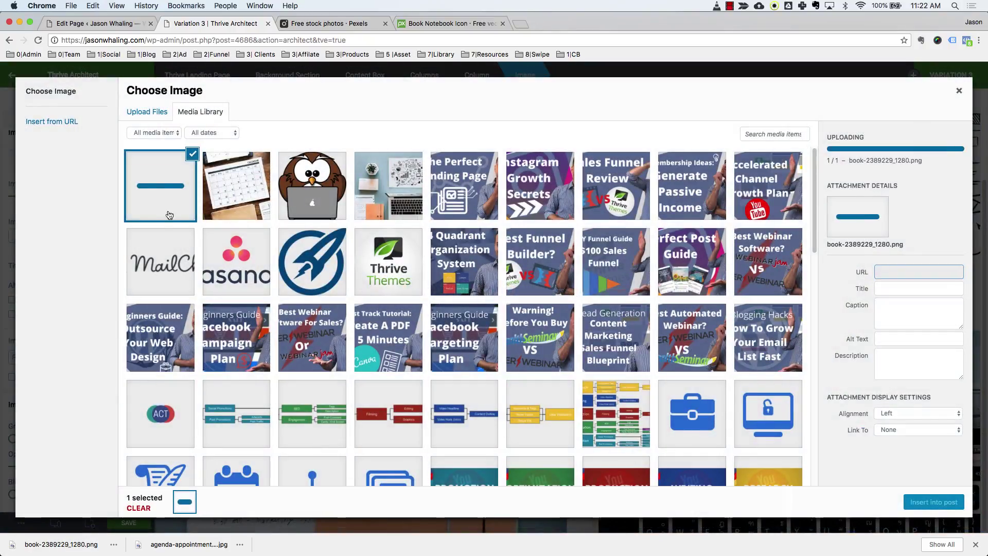
left_click(934, 503)
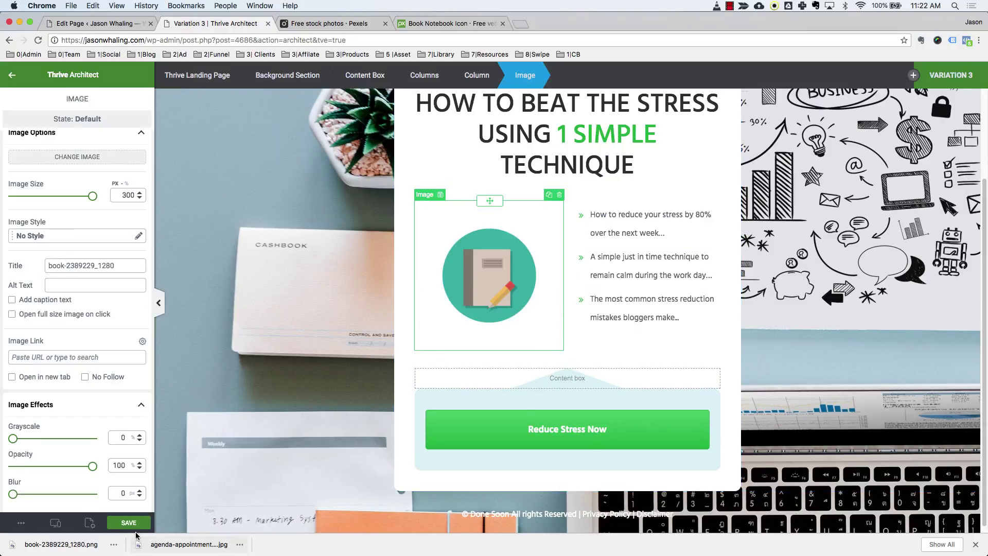
Save the Variation 3 landing page with Cmd+S
key("super+s")
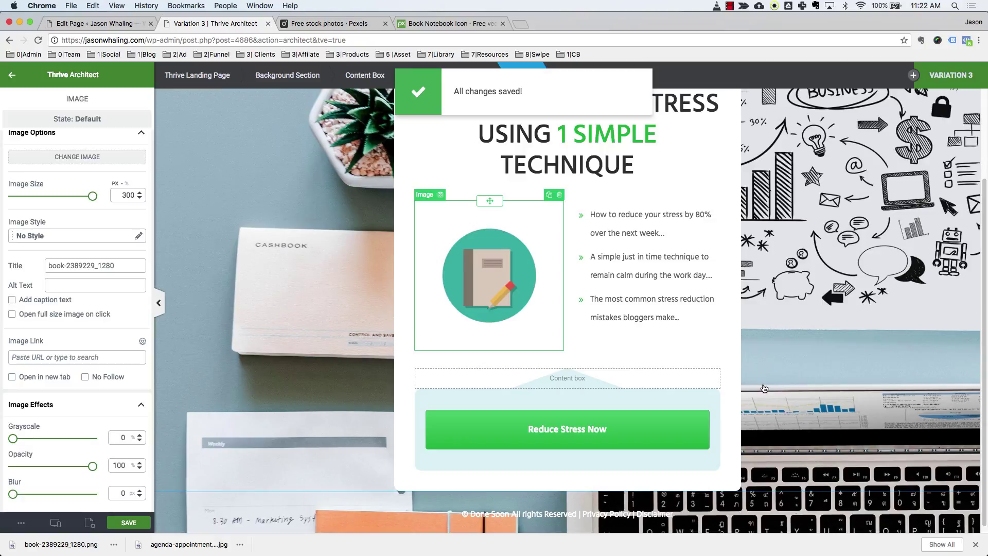
scroll(782, 352, "up", 3)
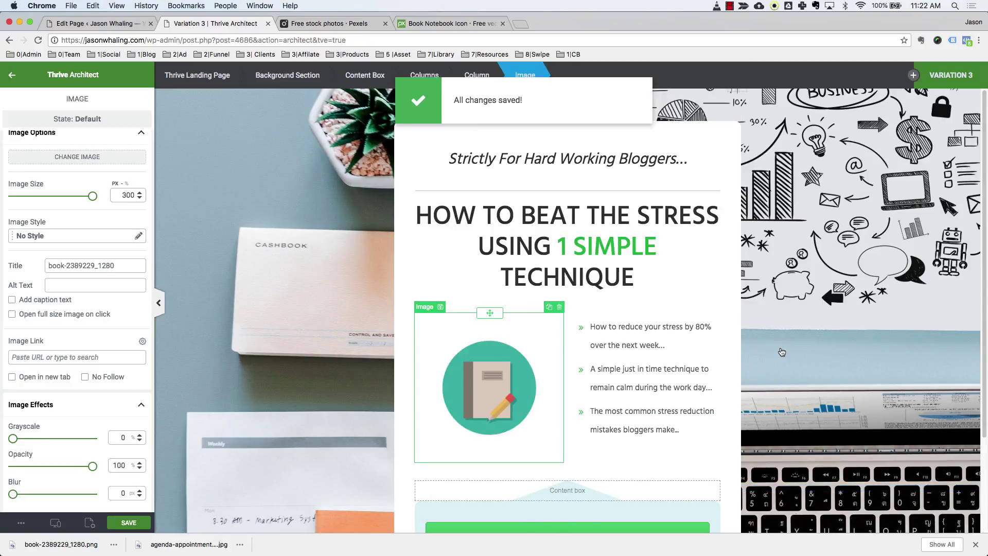
scroll(782, 352, "down", 3)
scroll(782, 353, "up", 3)
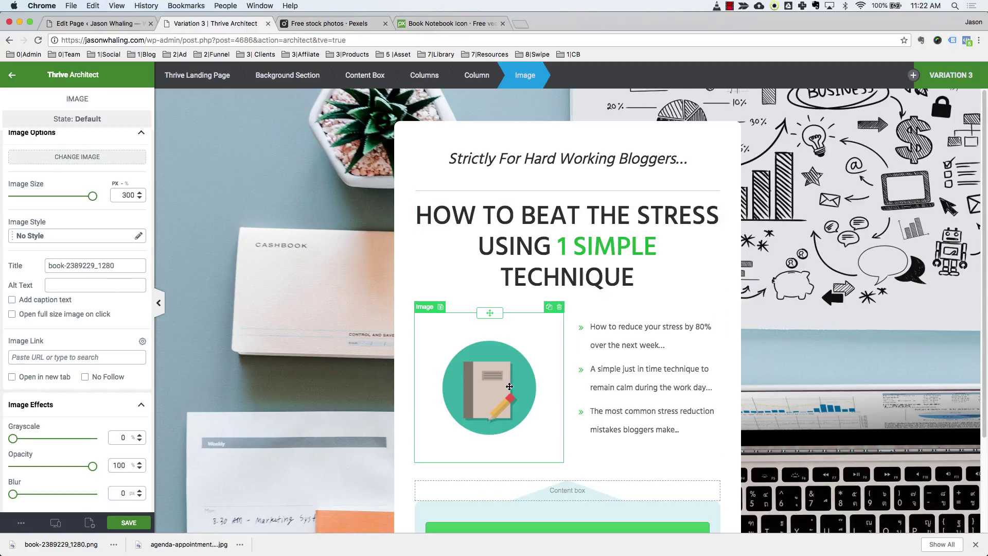
Replace the notebook icon with the owl-with-laptop illustration from the Media Library
left_click(66, 237)
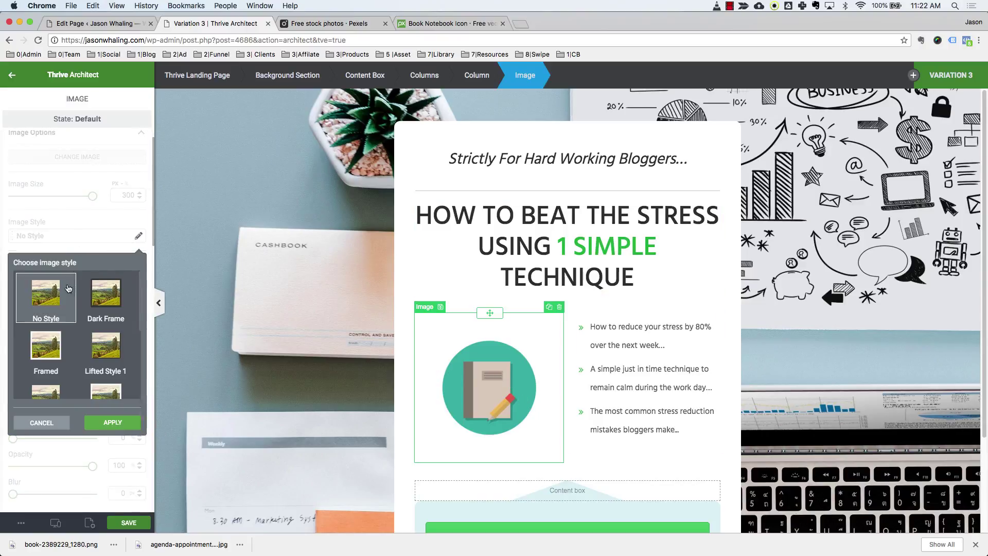
left_click(57, 422)
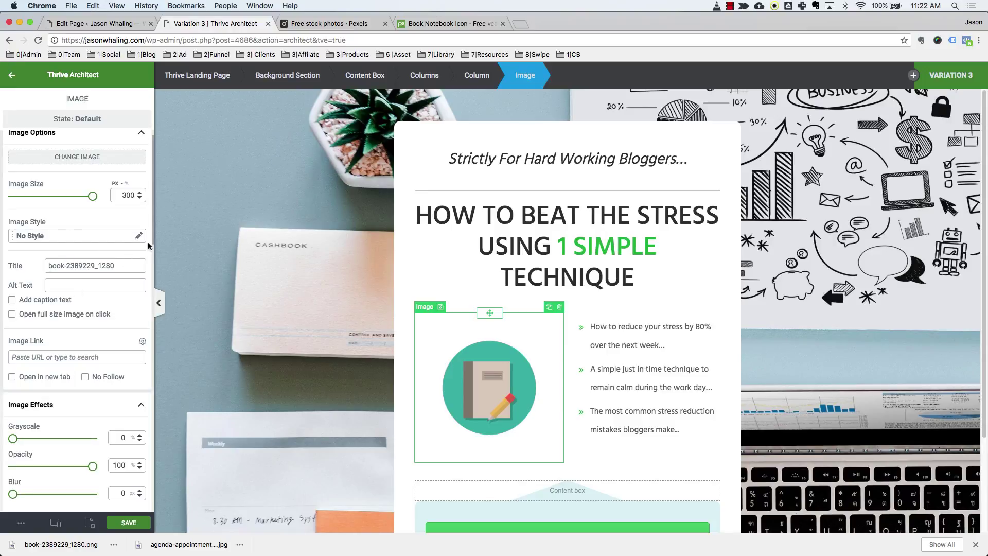
left_click(96, 163)
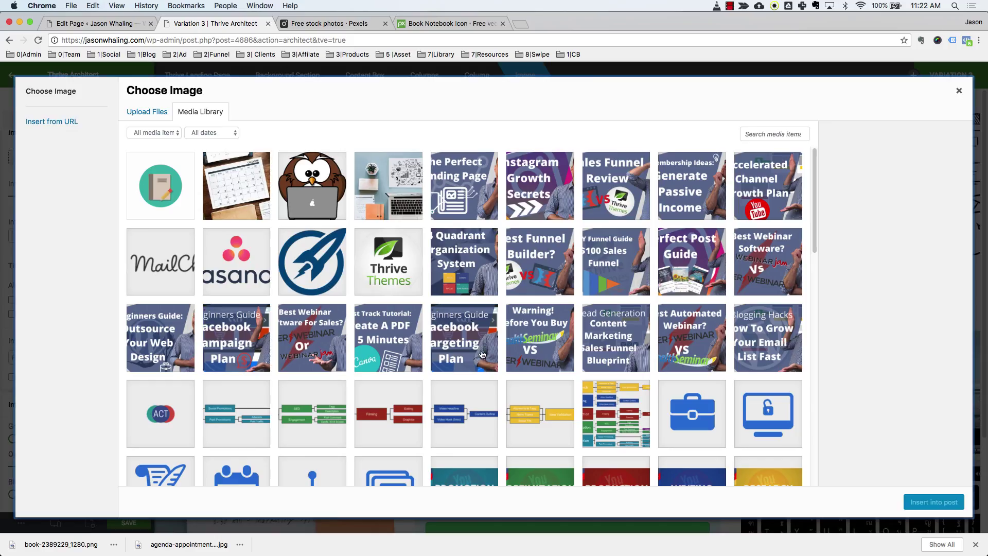
left_click(344, 205)
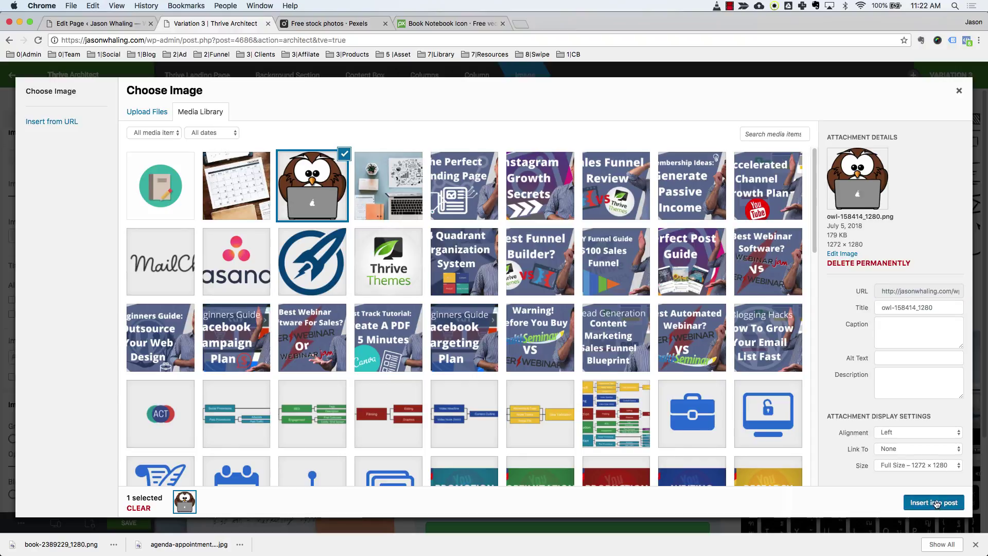
left_click(934, 503)
scroll(595, 438, "down", 3)
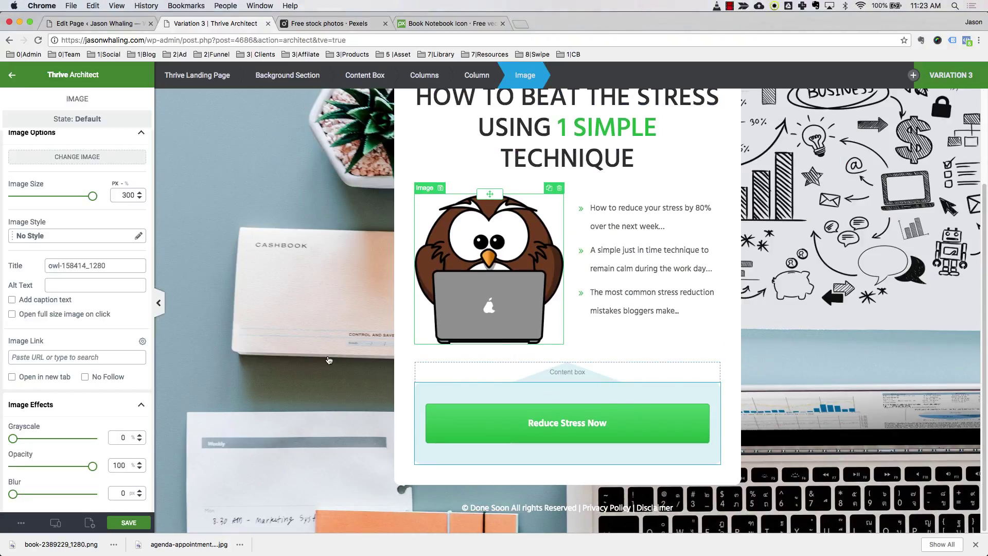
Save the page and reload to return to the variations dashboard
left_click(147, 528)
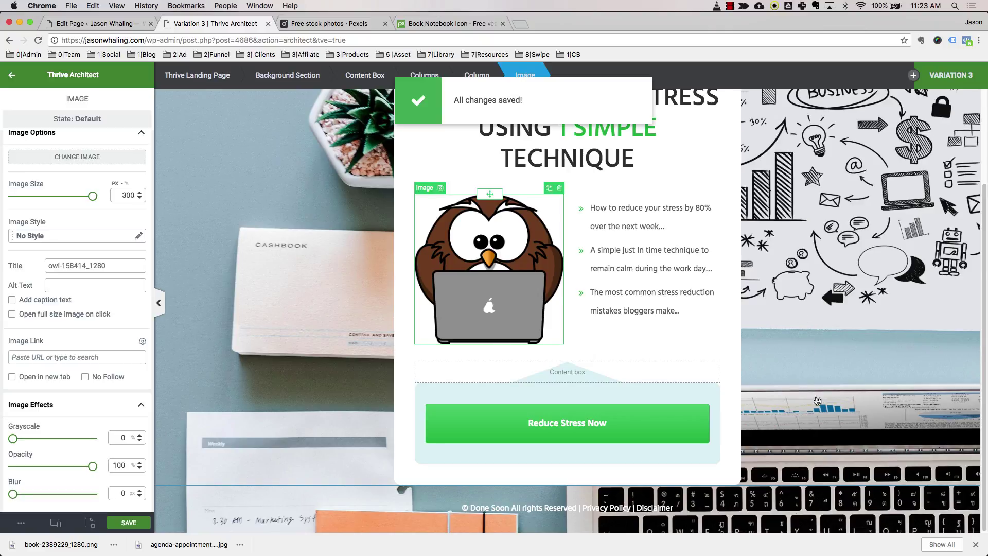
scroll(787, 337, "up", 2)
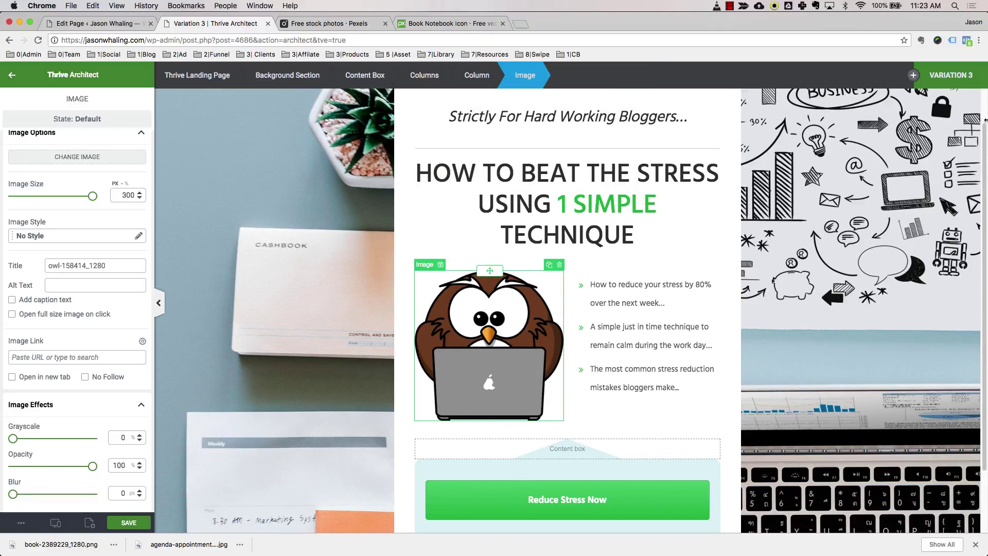
key("super+r")
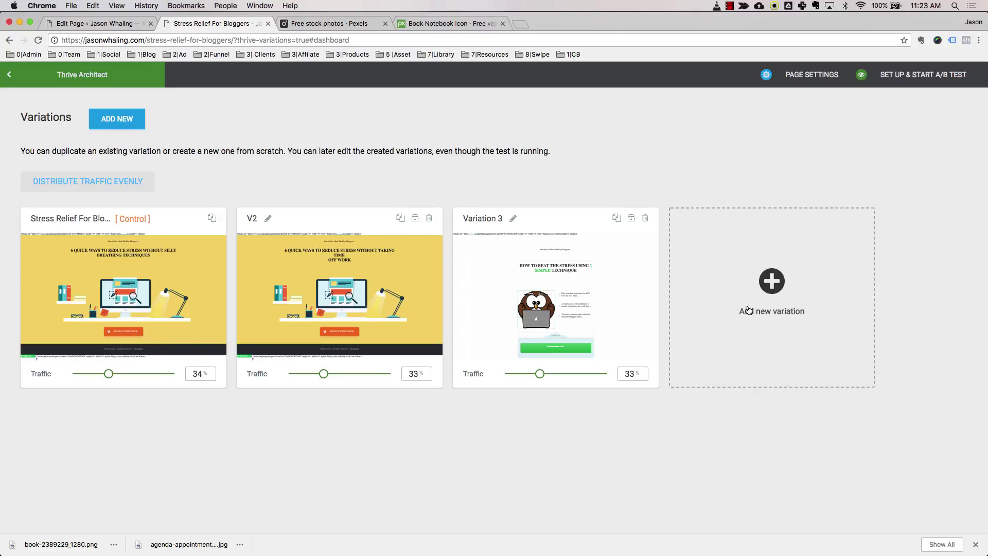
left_click(430, 222)
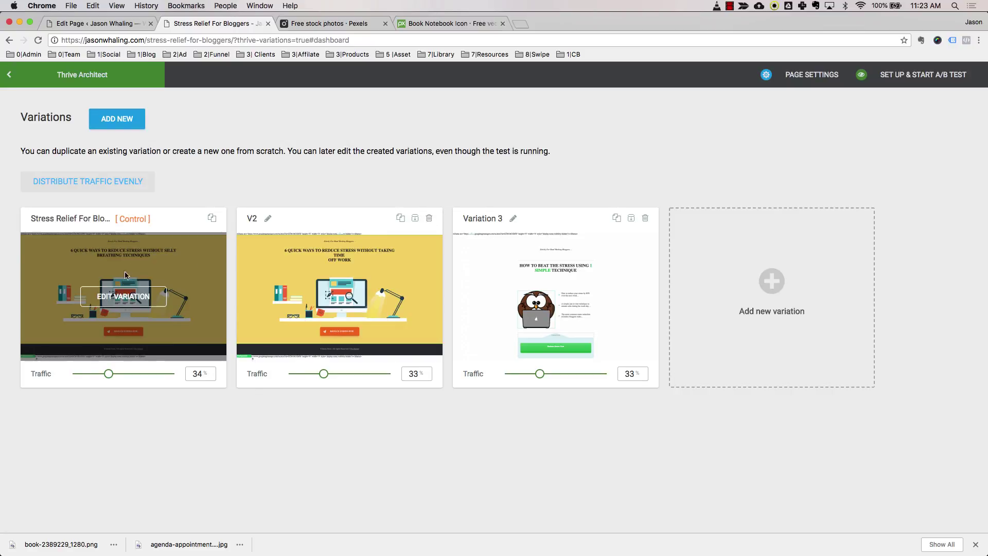